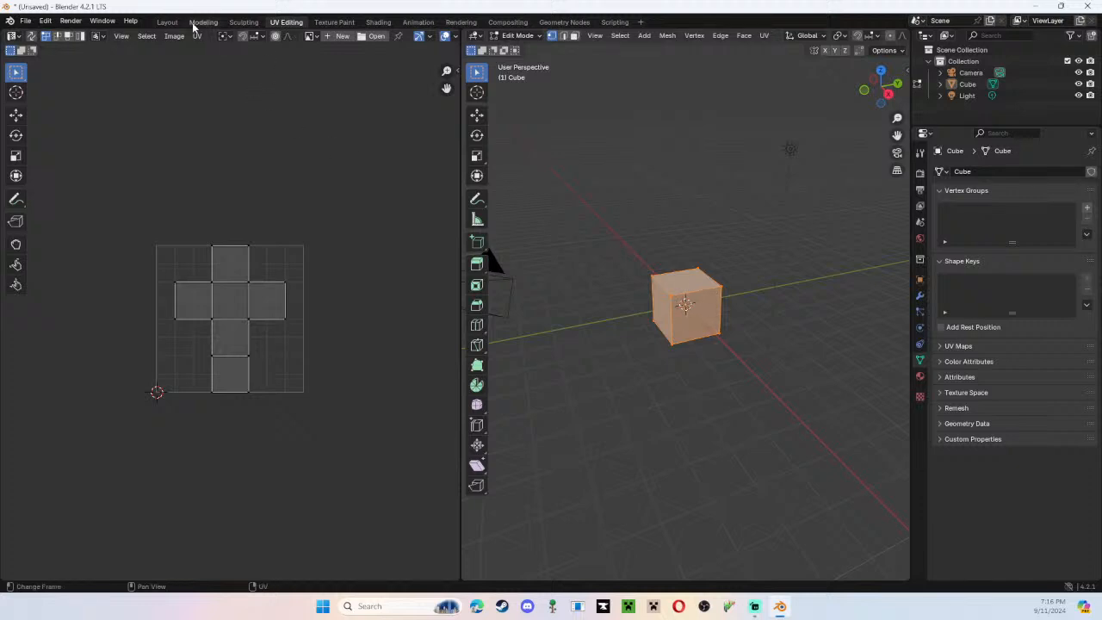
Switch to the Layout workspace and delete the default cube
click(166, 23)
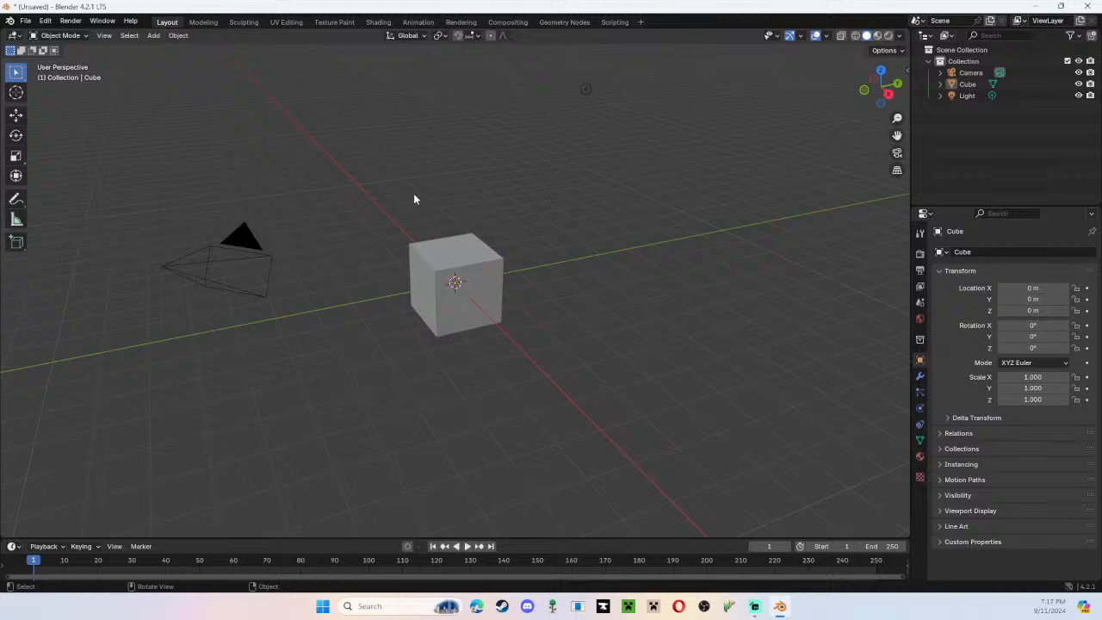
click(246, 241)
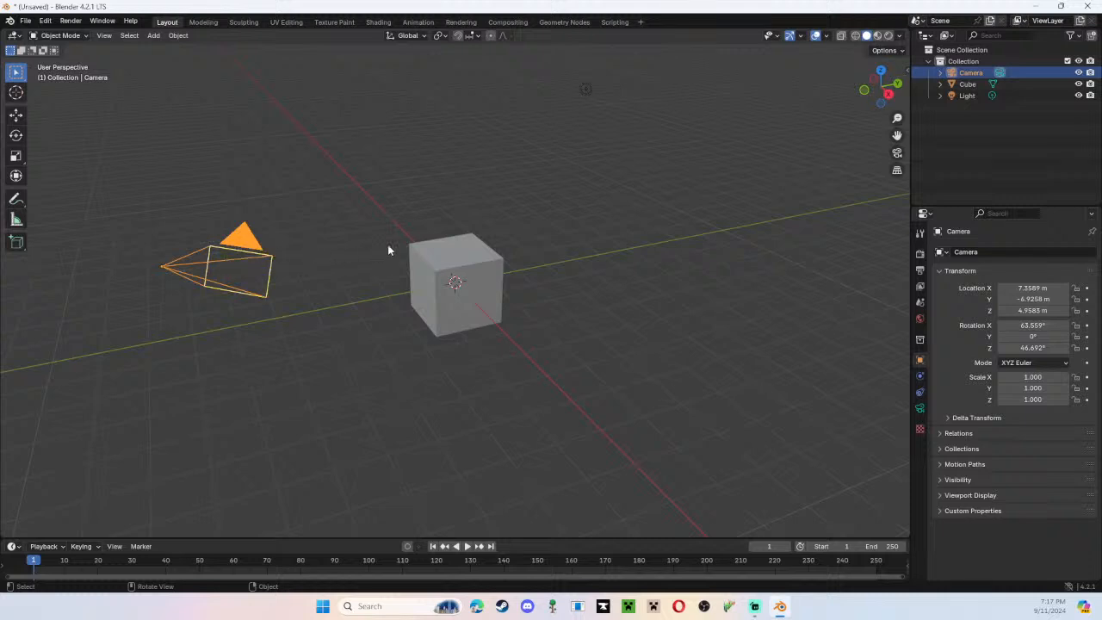
click(465, 248)
key(Delete)
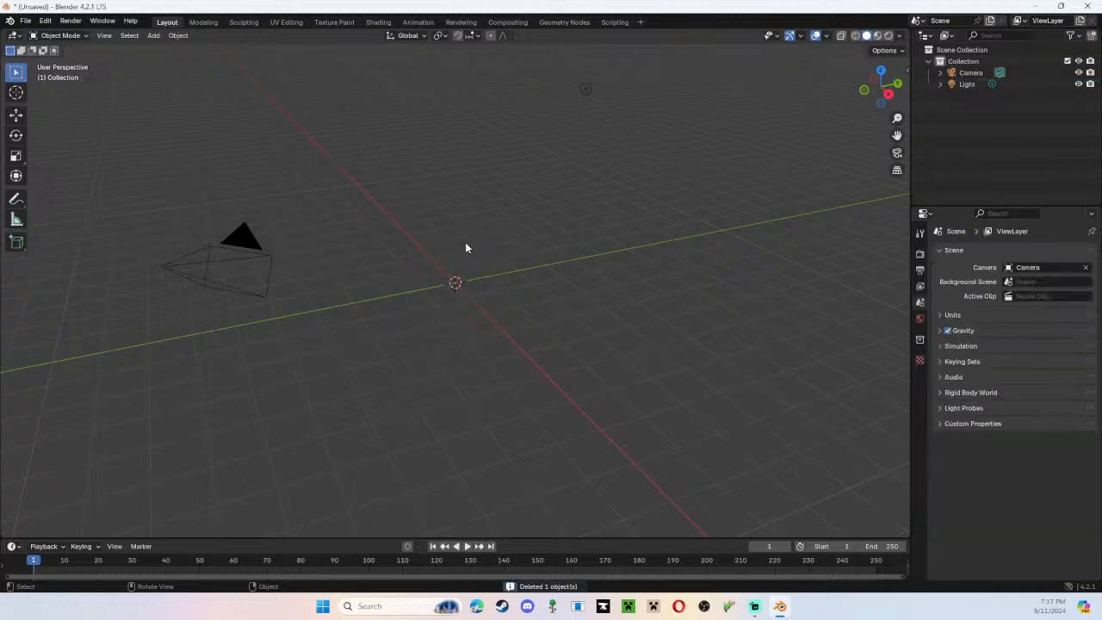
Add a Monkey mesh to the scene
click(154, 36)
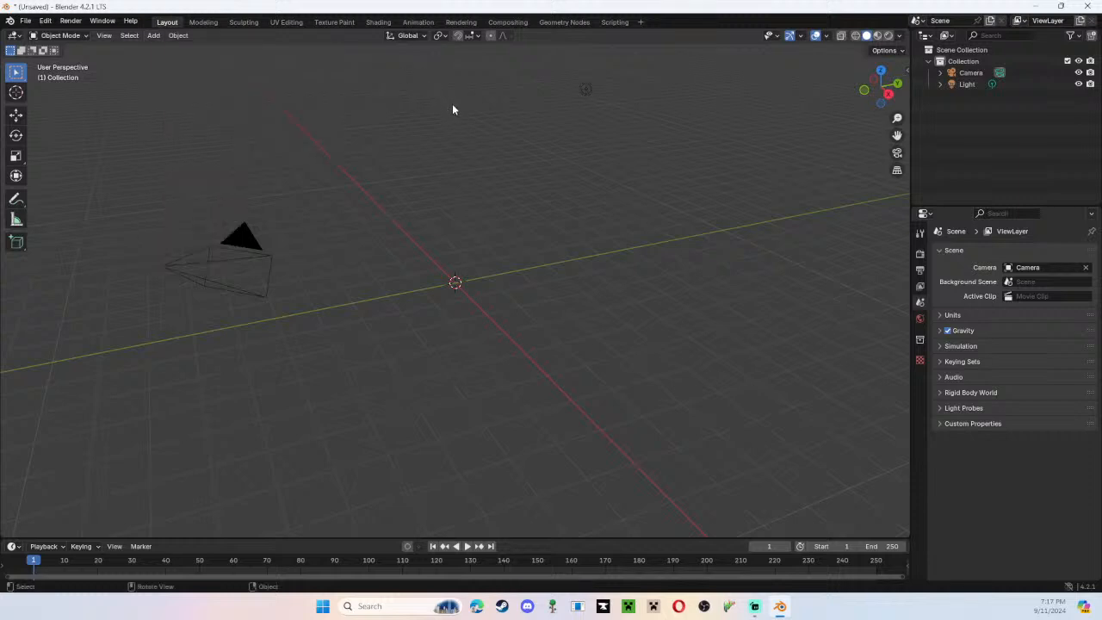
key(shift+a)
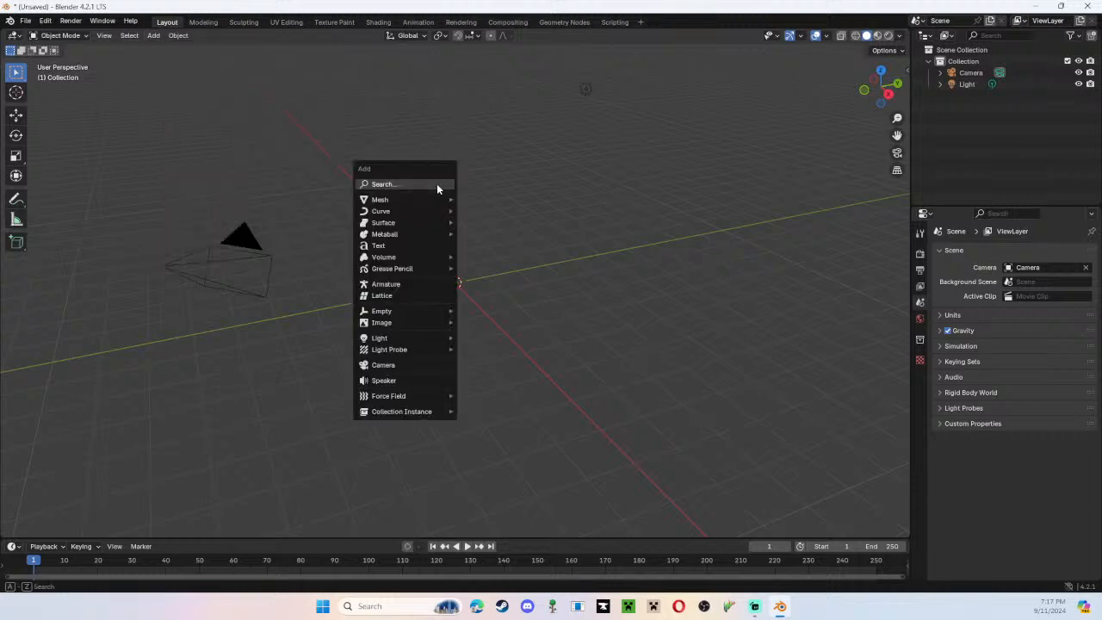
mouse_move(424, 205)
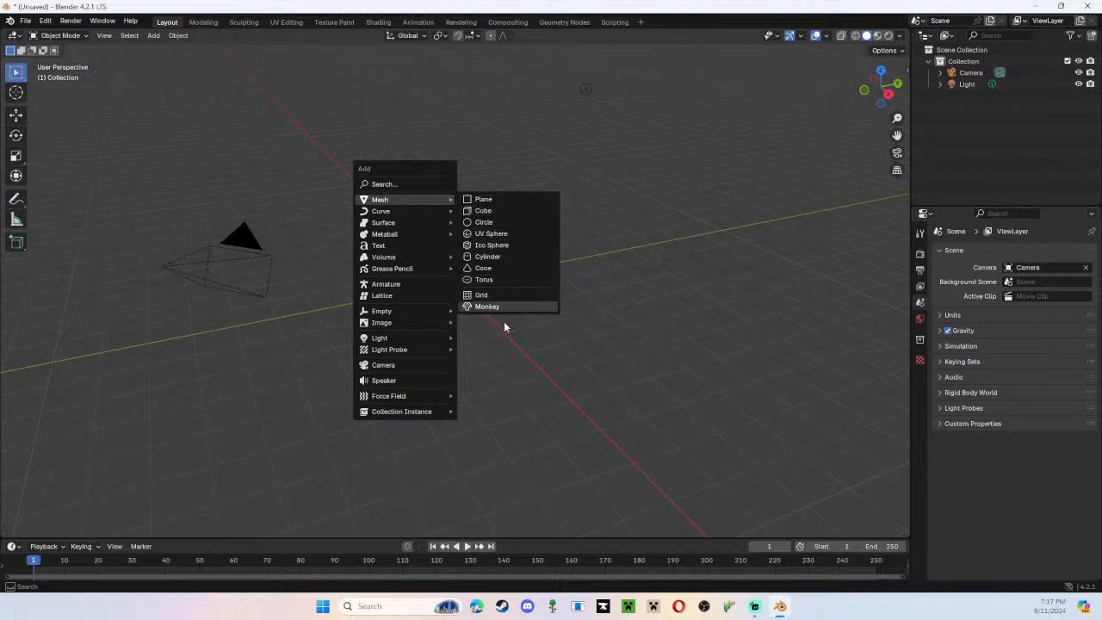
key(shift+a)
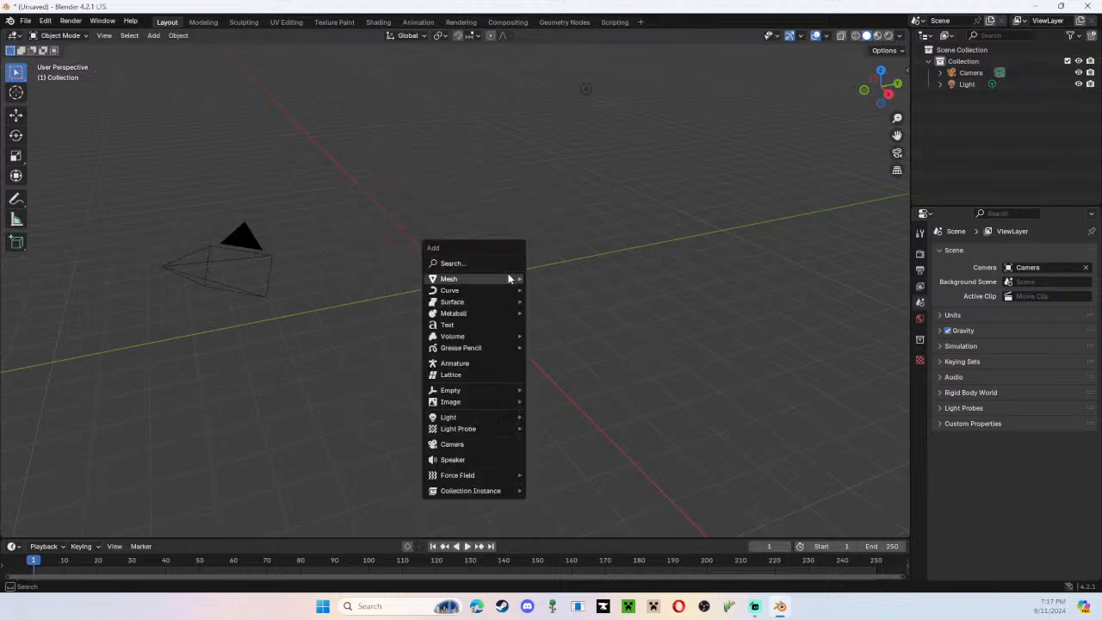
mouse_move(509, 279)
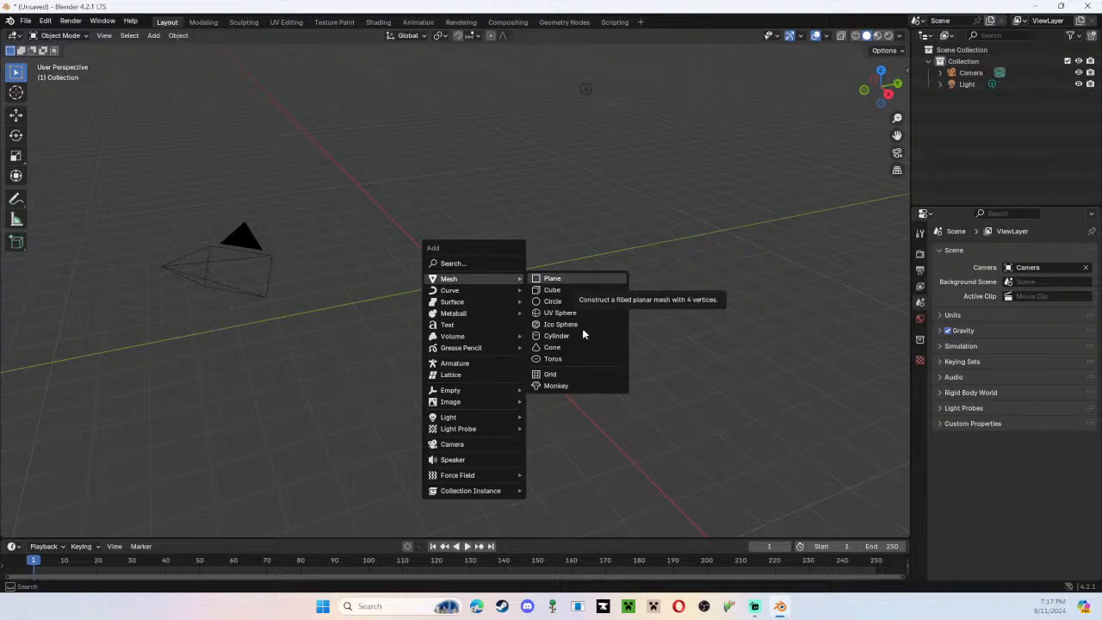
click(564, 387)
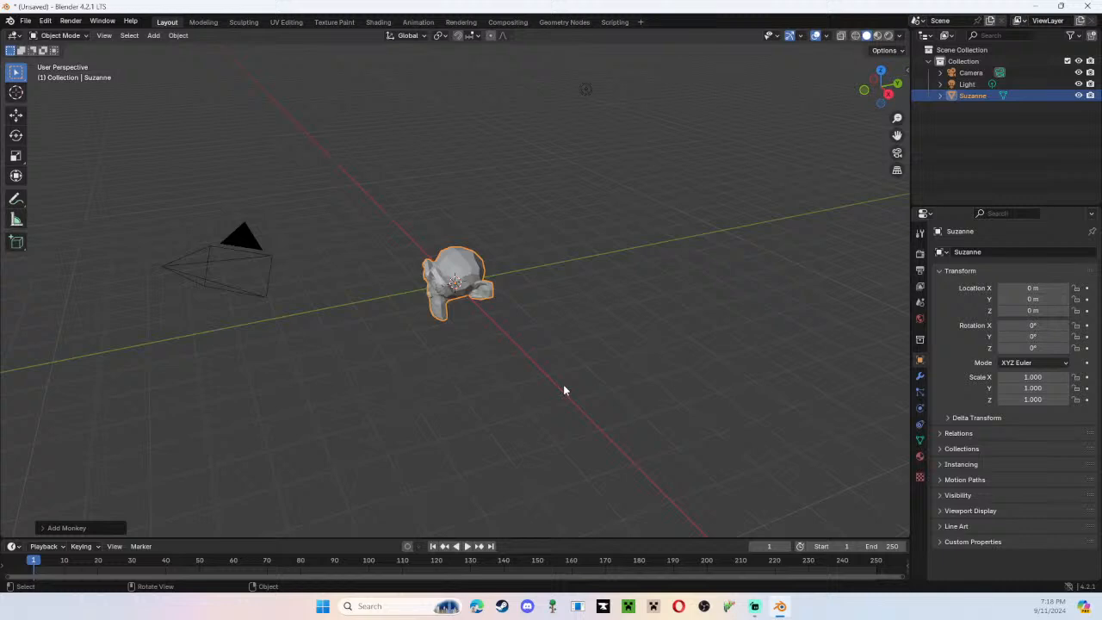
Orbit around the monkey head to view its face and sides, and deselect it
middle_drag(571, 240, 169, 203)
middle_drag(668, 240, 279, 217)
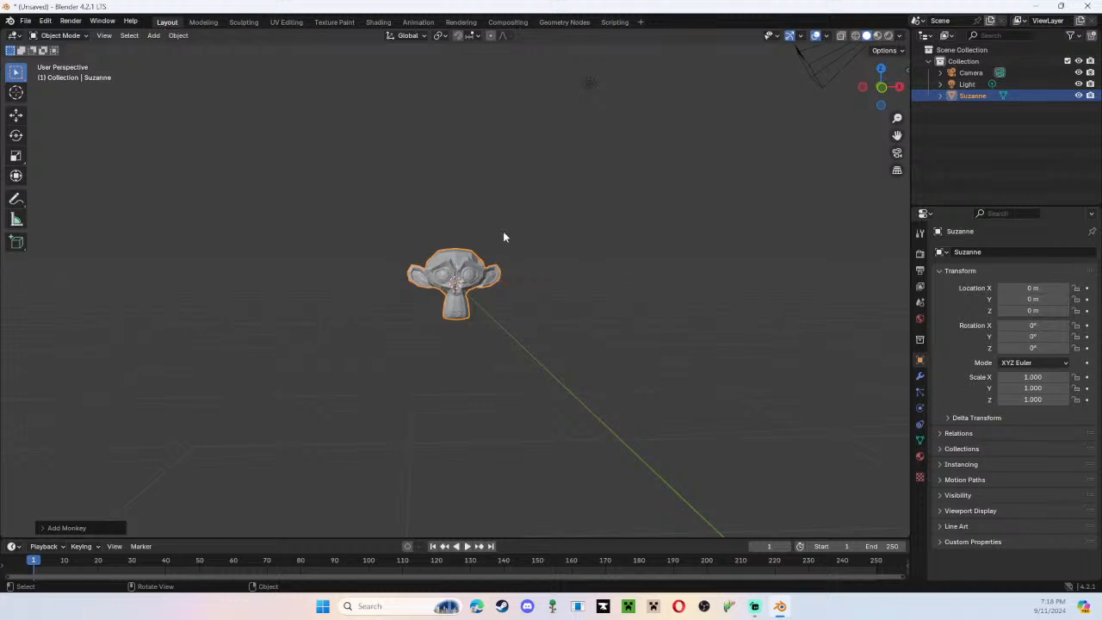
middle_drag(538, 233, 792, 77)
middle_drag(684, 154, 191, 153)
click(638, 290)
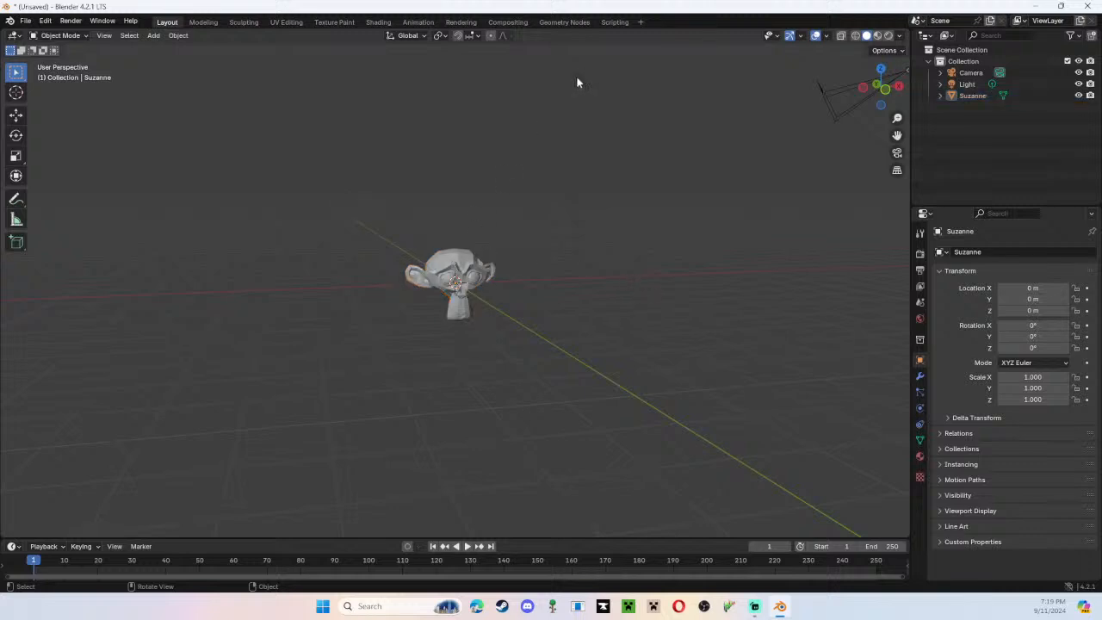
Select the light, examine the scene from closer and farther away, and clear the selection
click(577, 81)
middle_drag(659, 157, 632, 182)
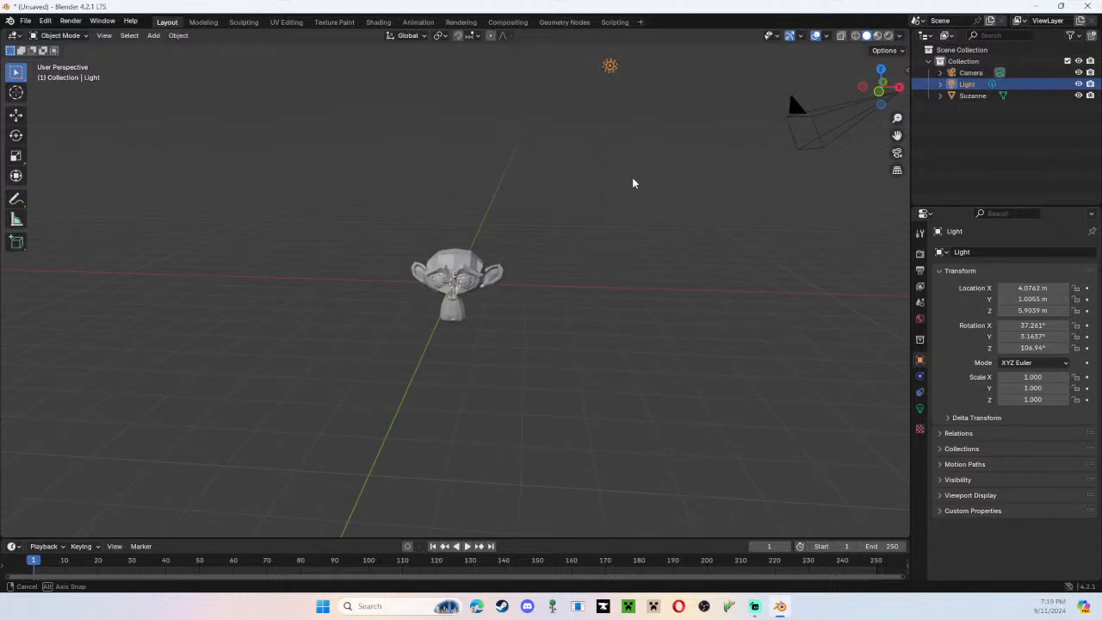
scroll(631, 183, down, 1)
scroll(632, 182, up, 2)
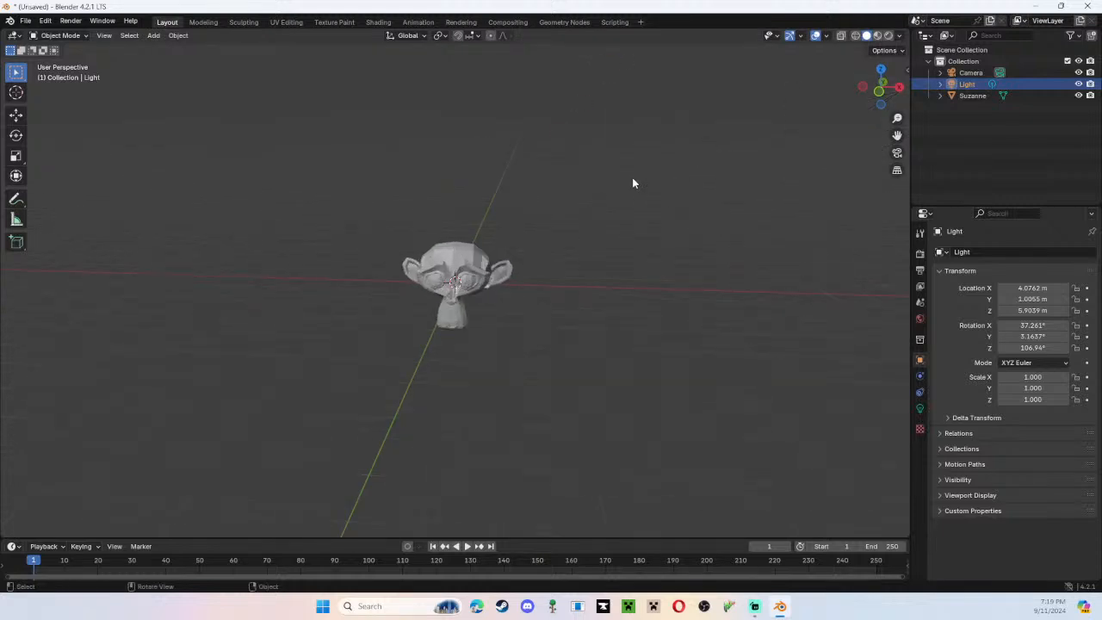
scroll(631, 182, down, 2)
scroll(631, 183, up, 3)
scroll(632, 183, down, 3)
scroll(632, 183, up, 1)
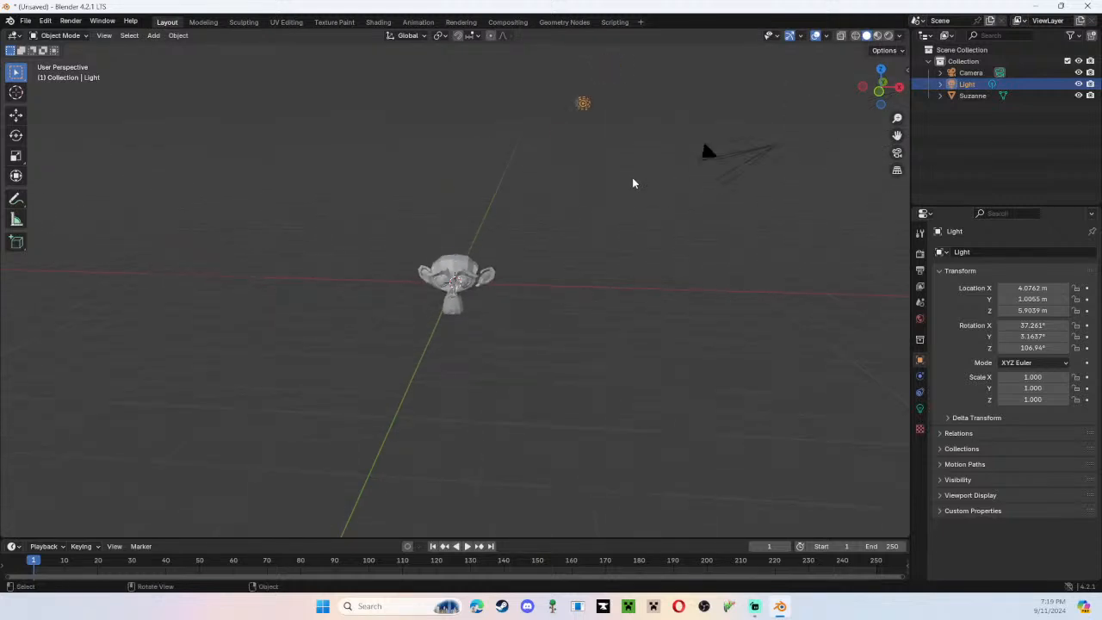
scroll(632, 182, up, 2)
scroll(632, 183, down, 3)
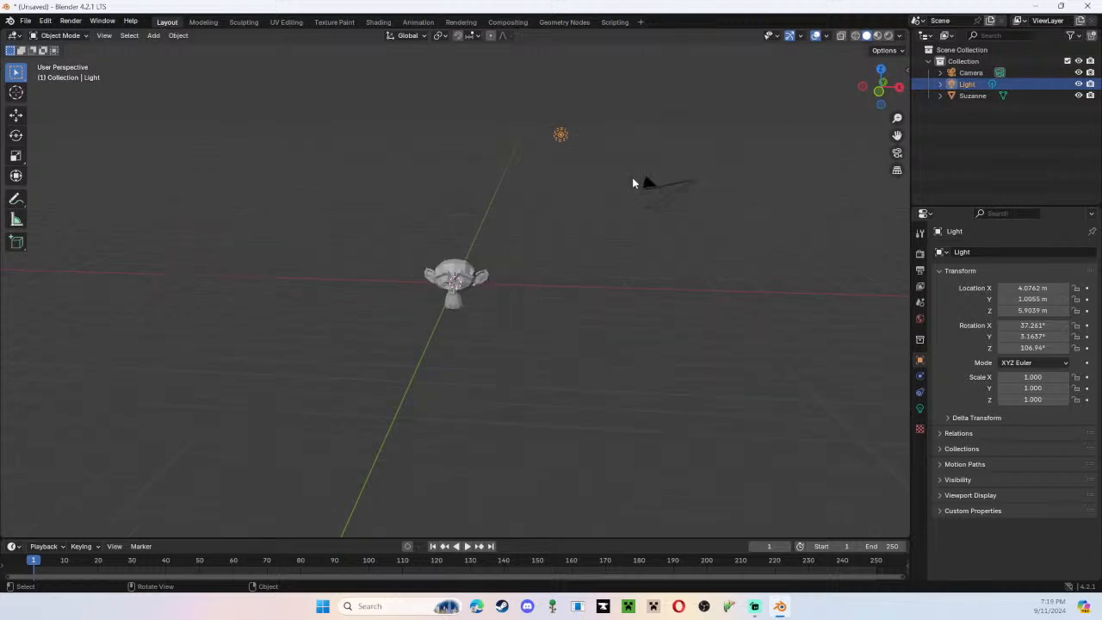
click(544, 170)
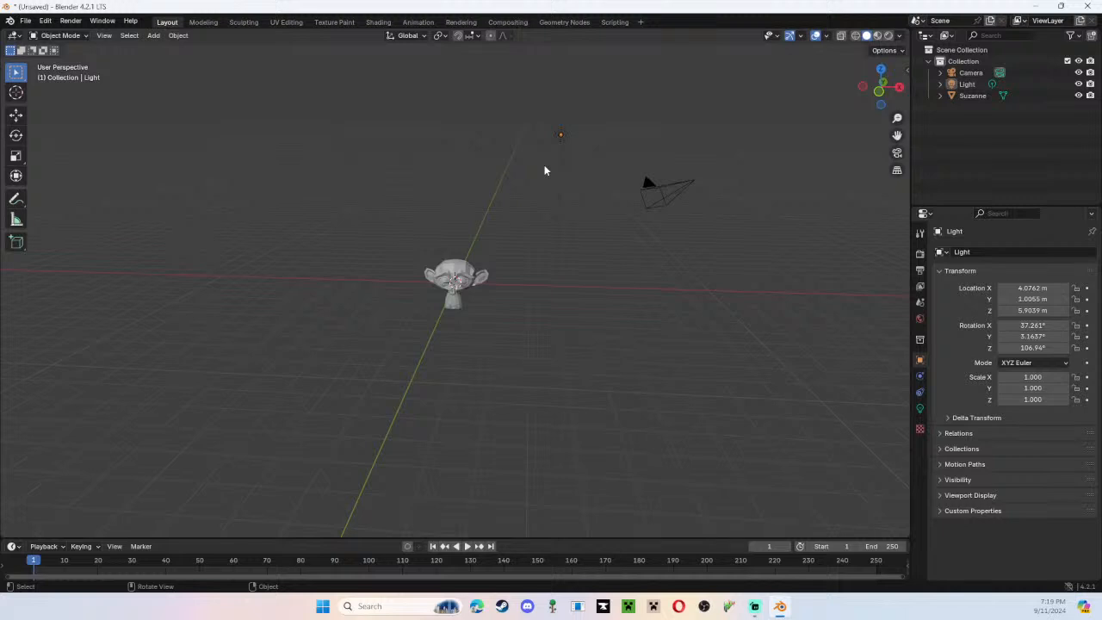
View the scene along the X axis, from the front and from the top, and return to a free perspective view
click(899, 87)
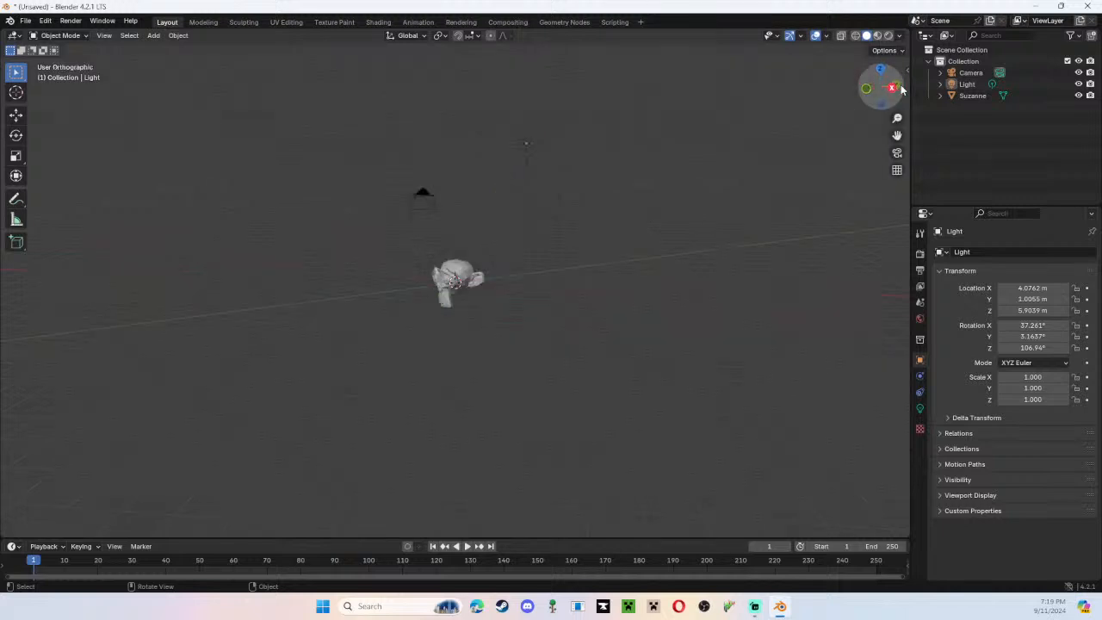
click(864, 87)
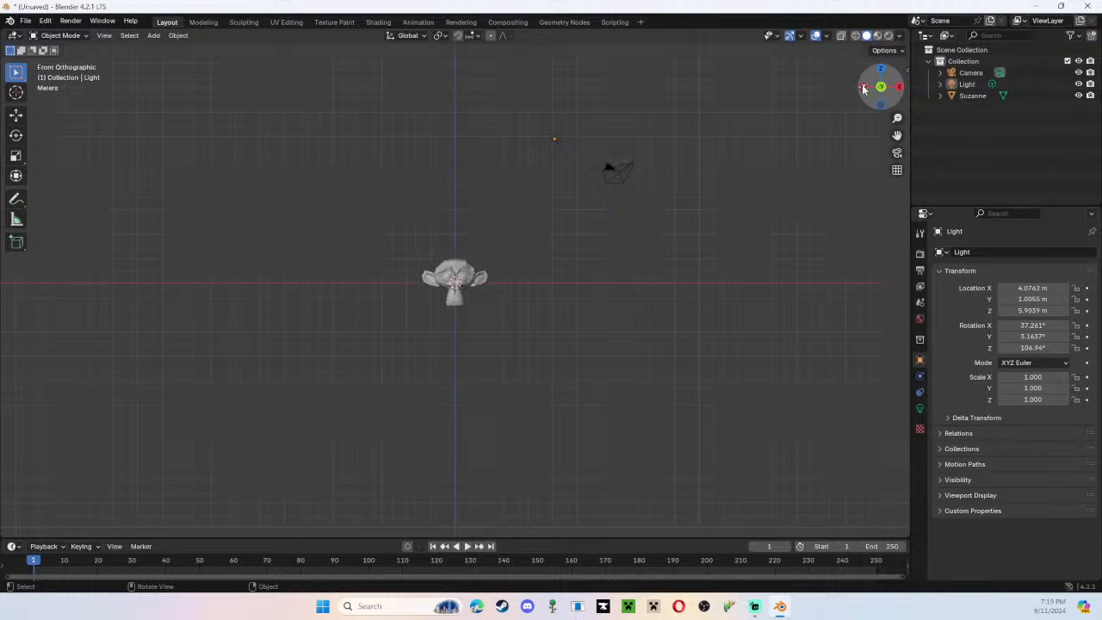
click(880, 68)
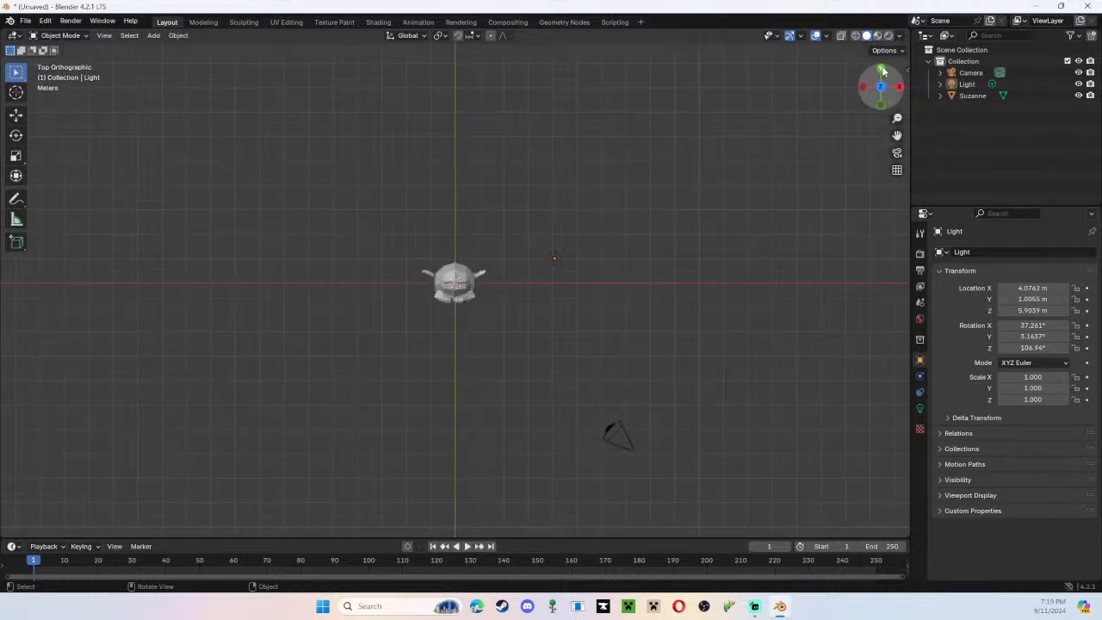
middle_drag(643, 319, 651, 212)
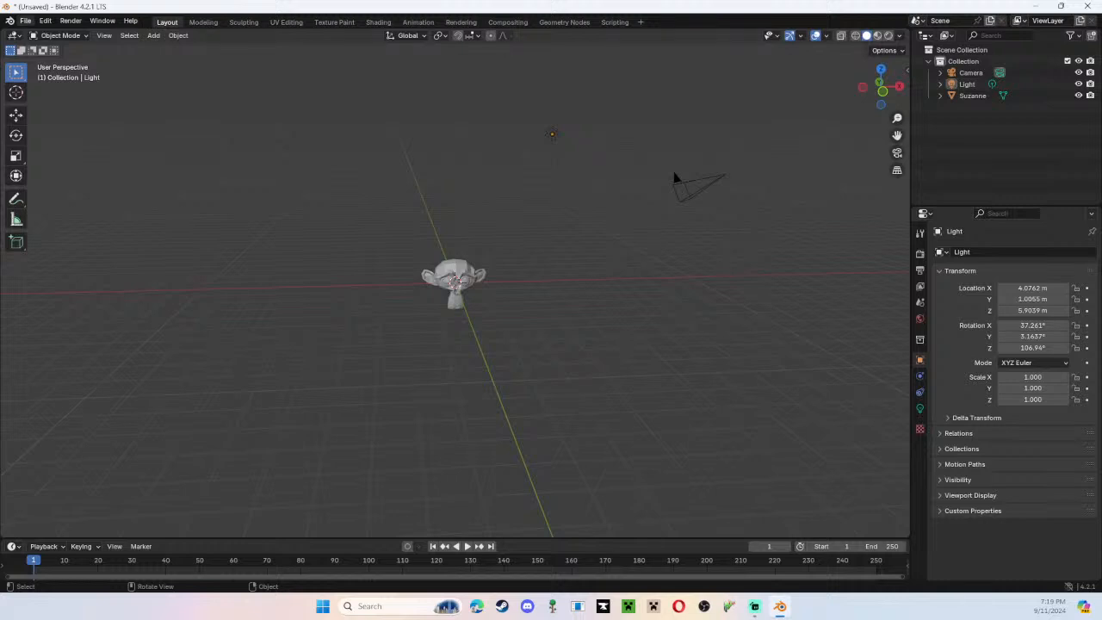
Look up the Emulate 3 Button Mouse option in the Input preferences and close the preferences
click(44, 20)
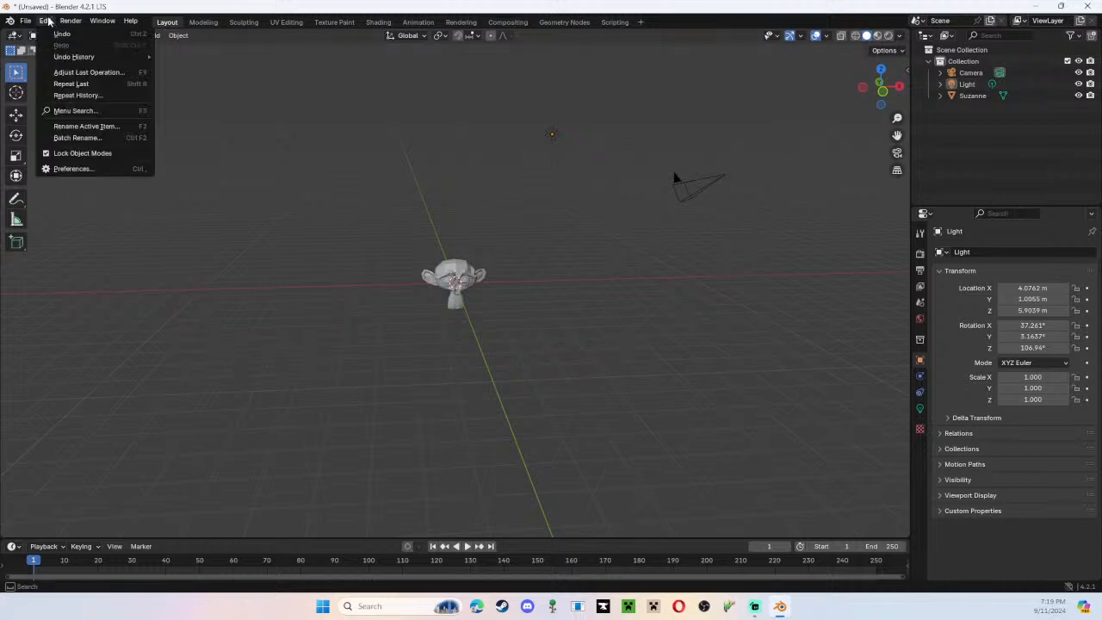
click(88, 168)
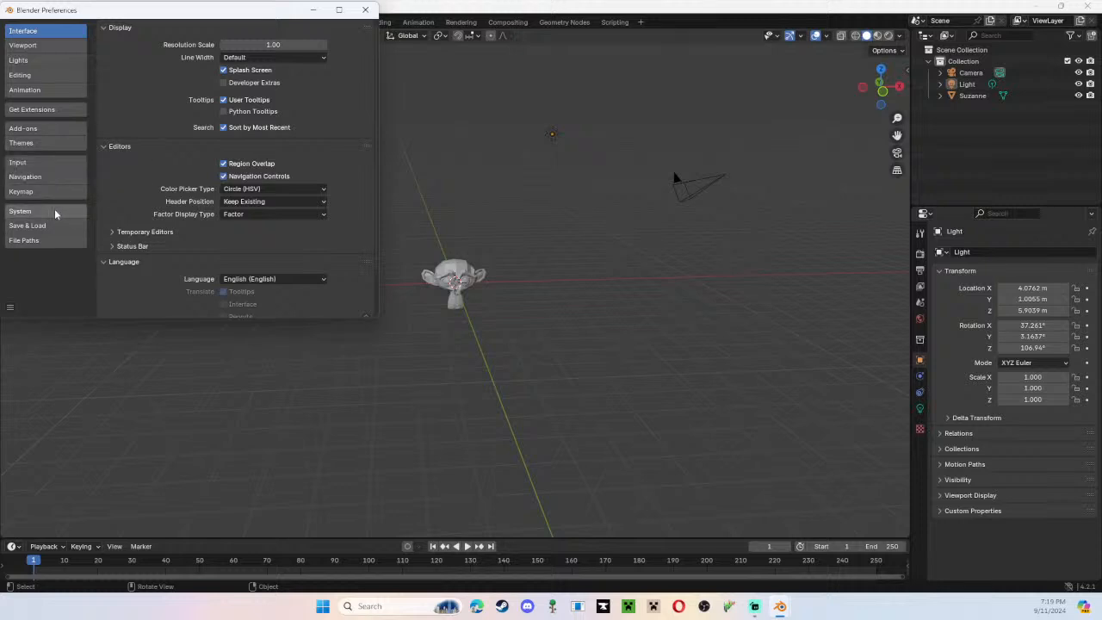
click(32, 164)
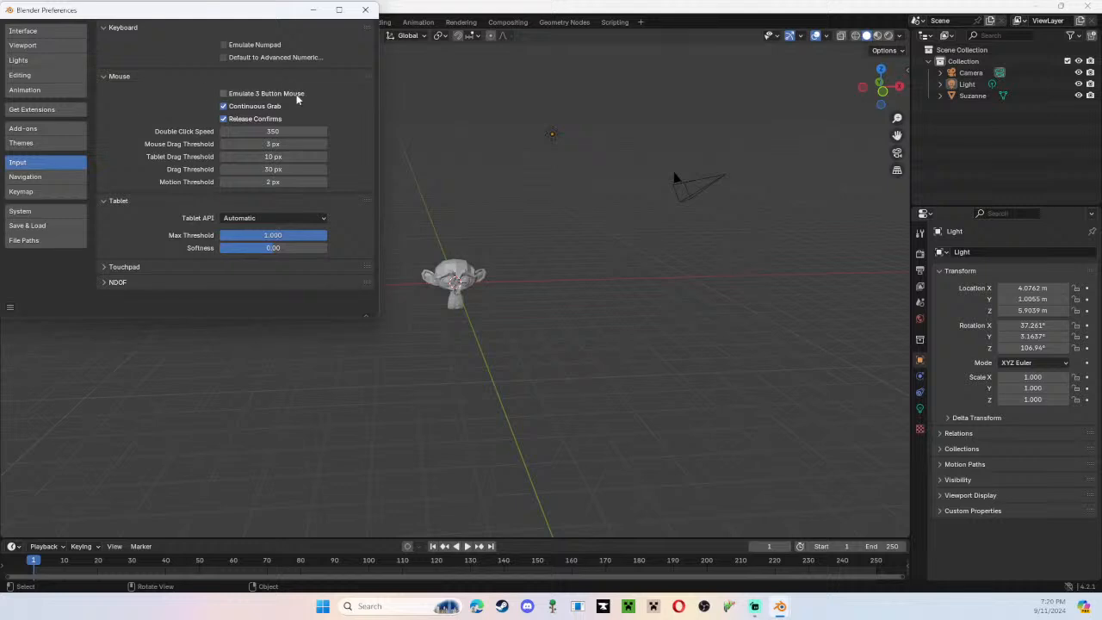
click(364, 10)
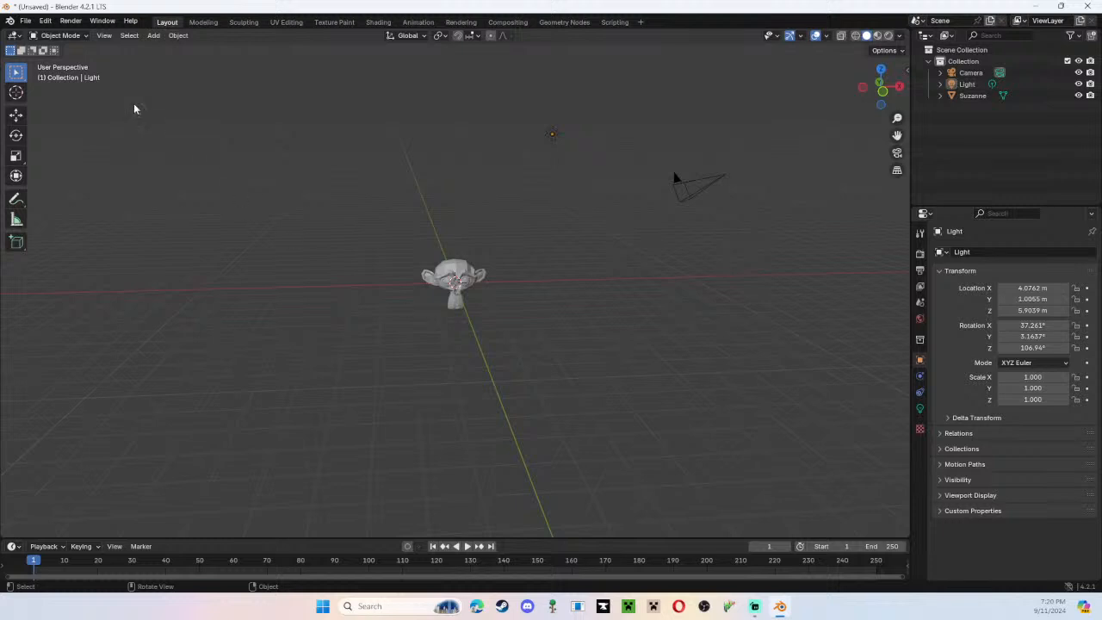
Review the Interface preferences and close the preferences window
click(45, 20)
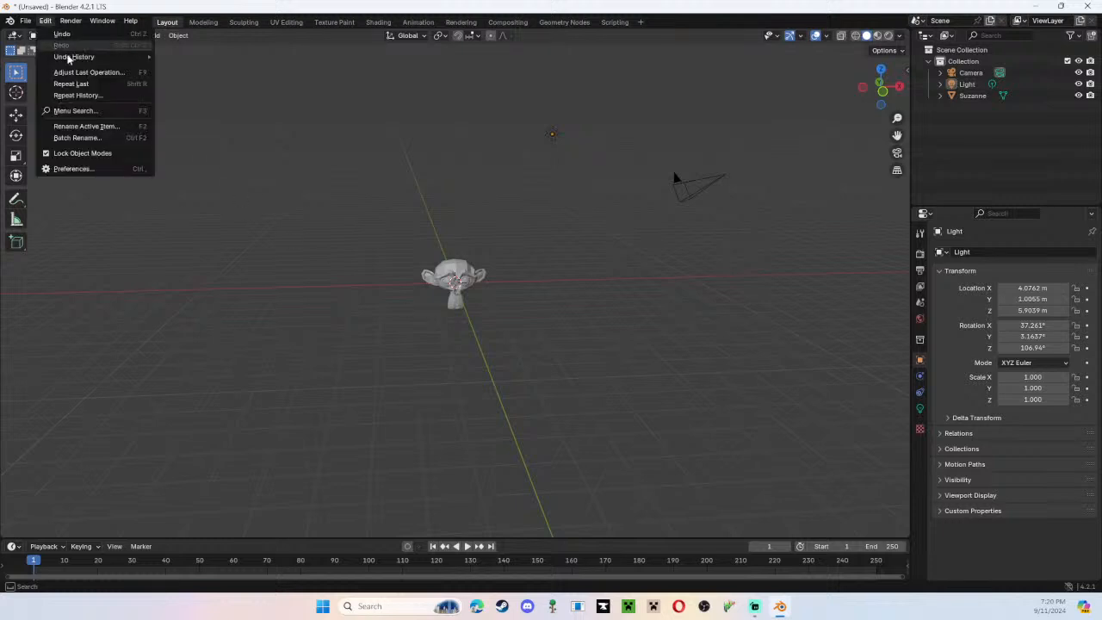
click(98, 176)
click(61, 37)
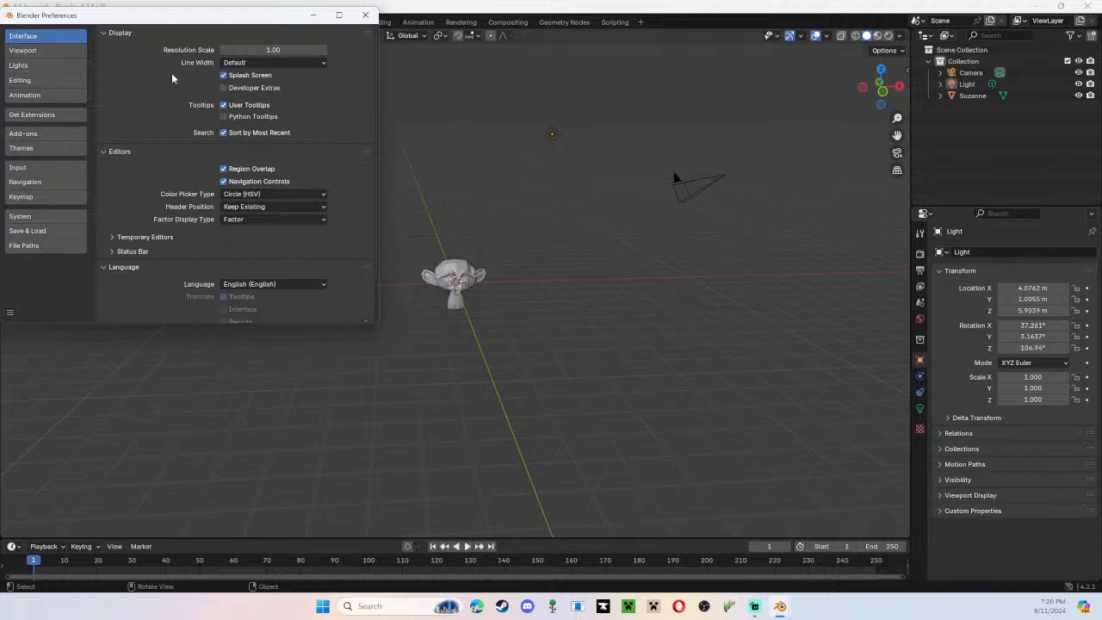
click(365, 14)
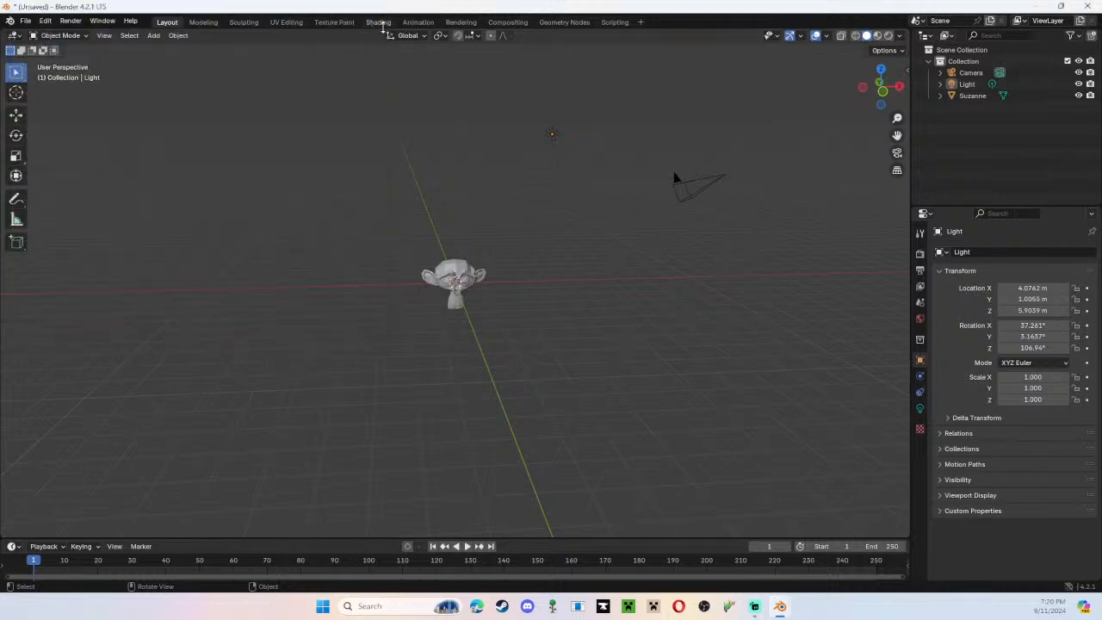
Inspect the rendered scene from several angles and return the viewport to Solid shading
middle_drag(465, 290, 568, 277)
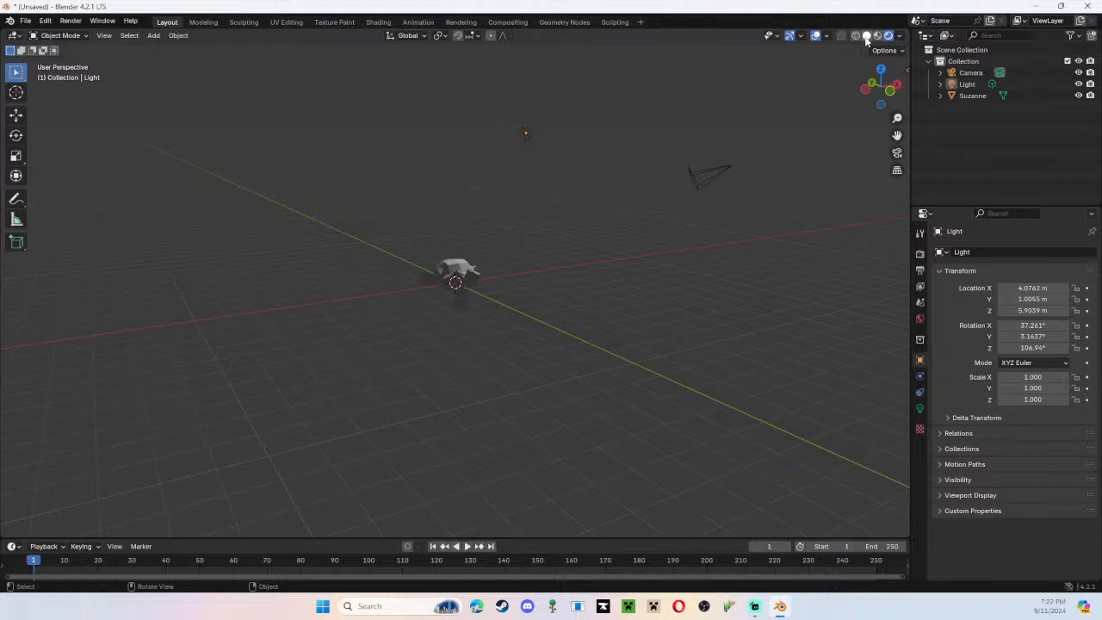
middle_drag(477, 281, 412, 284)
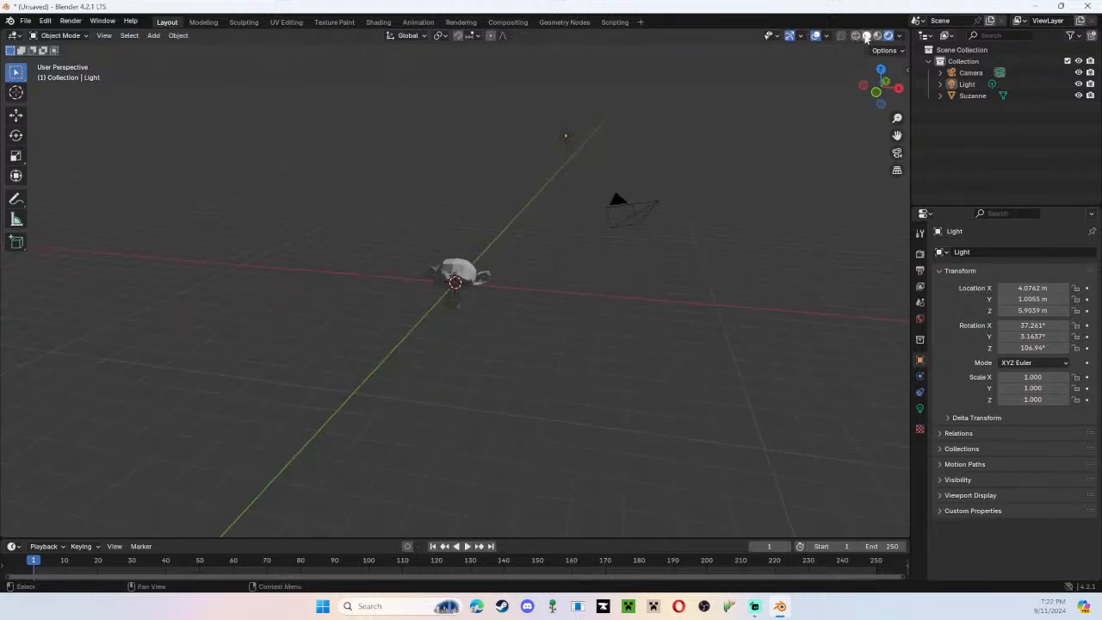
click(866, 36)
mouse_move(706, 198)
middle_down()
mouse_move(600, 229)
mouse_move(446, 246)
mouse_move(586, 249)
mouse_move(592, 258)
middle_up()
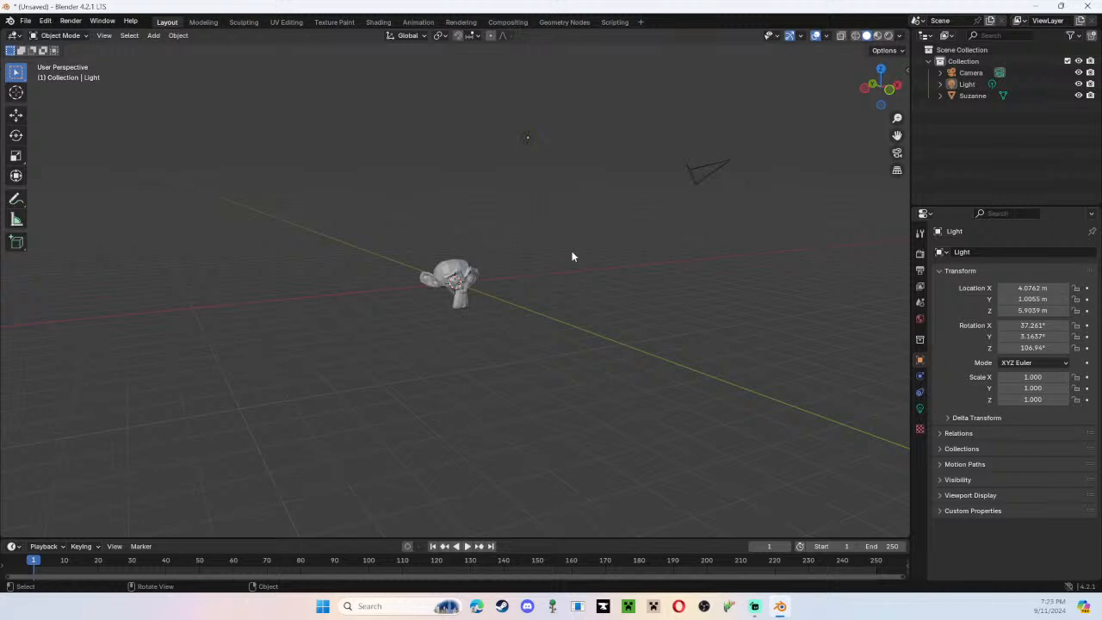
Select the light above the monkey head and activate the Move tool
middle_drag(590, 214, 572, 219)
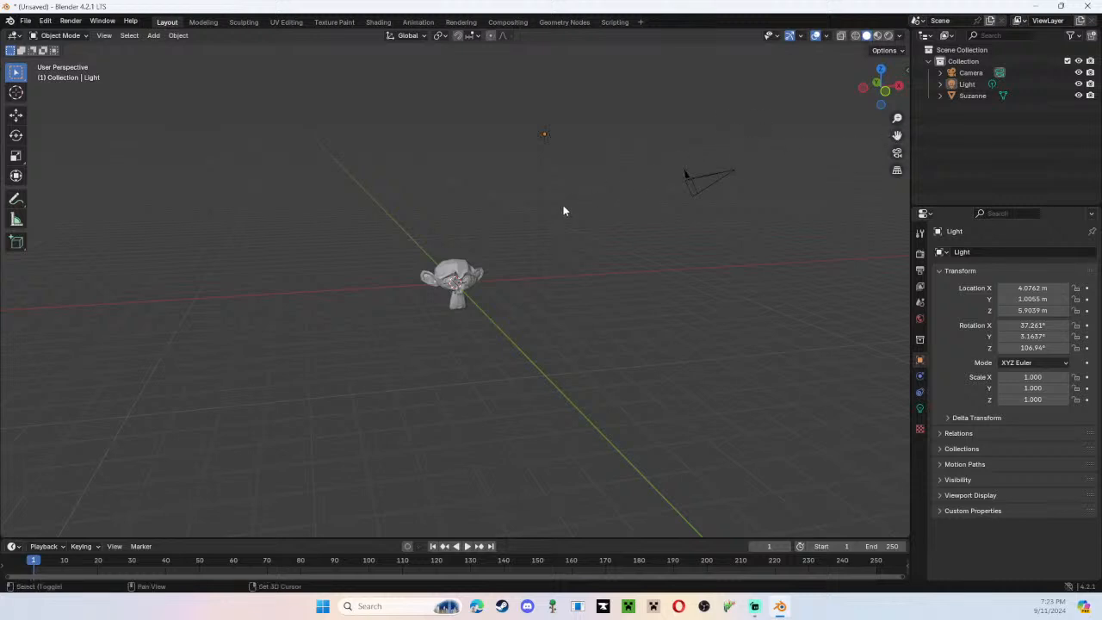
shift+middle_drag(563, 210, 480, 286)
click(441, 248)
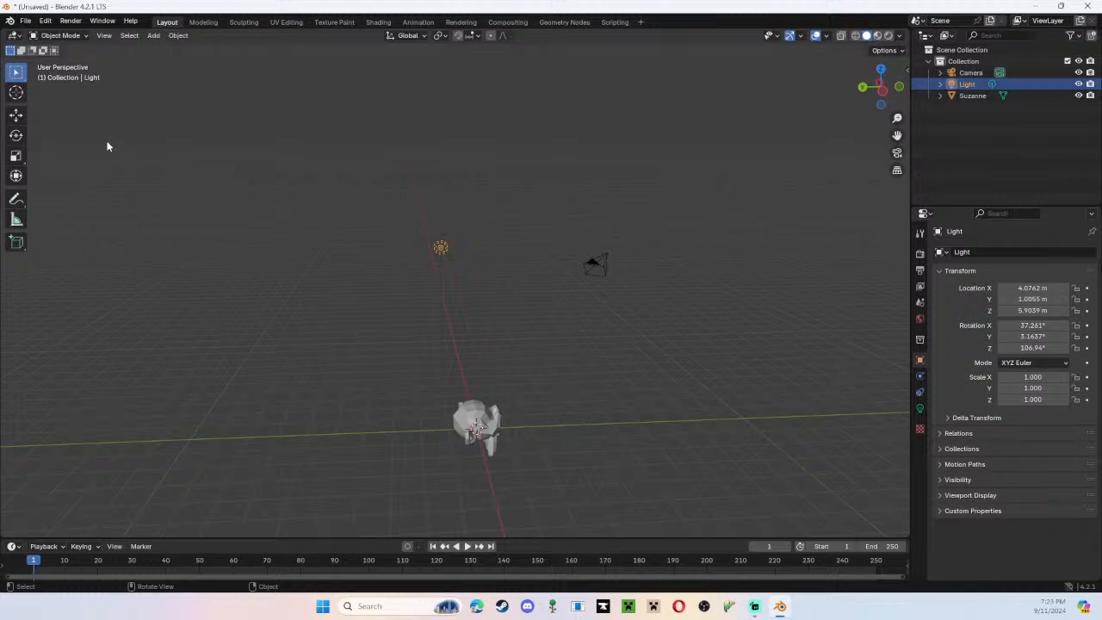
click(15, 116)
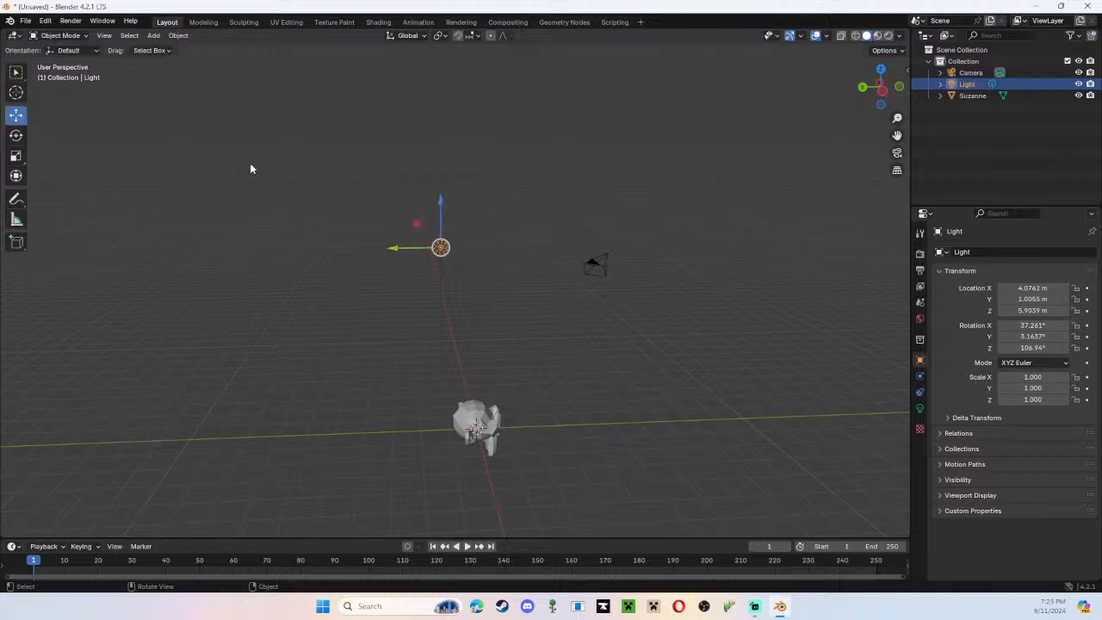
Clear the selection and select the light again, doing this twice
middle_drag(334, 286, 550, 325)
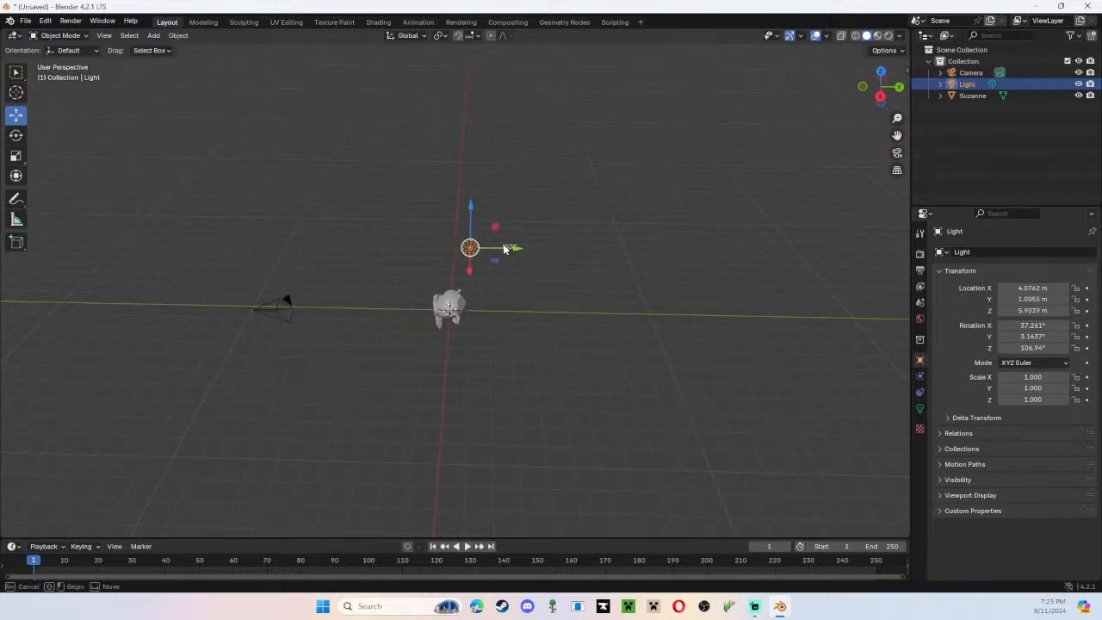
key(alt+a)
click(471, 248)
key(alt+a)
click(470, 248)
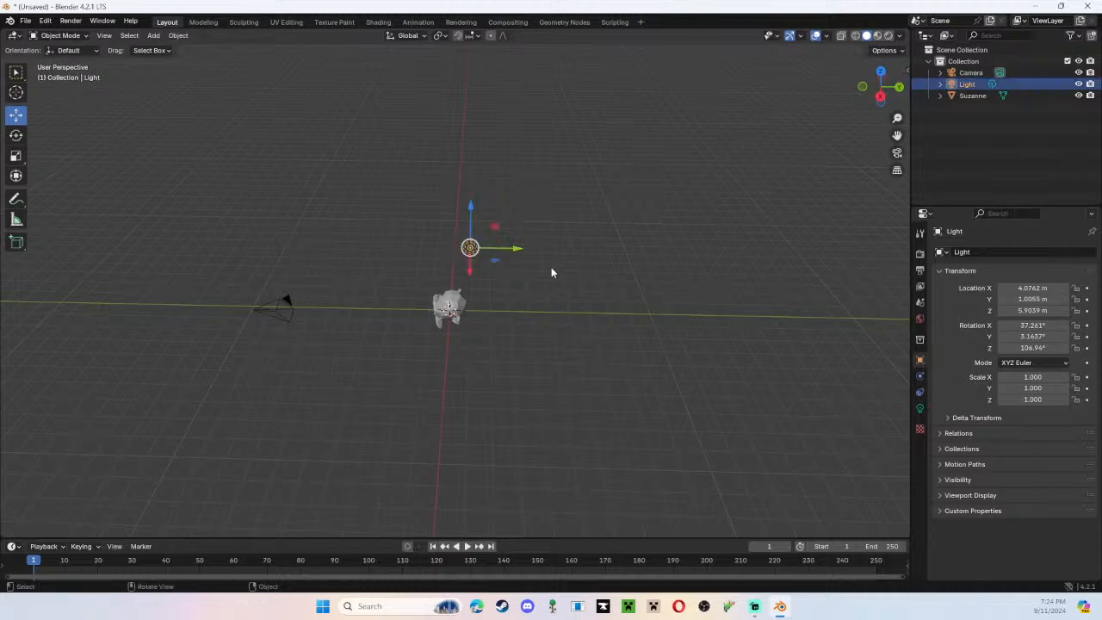
Move the light freely from two viewing angles until it sits above the monkey head, at about X 0 m, Y -2 m, Z 6.1 m
middle_drag(552, 273, 507, 276)
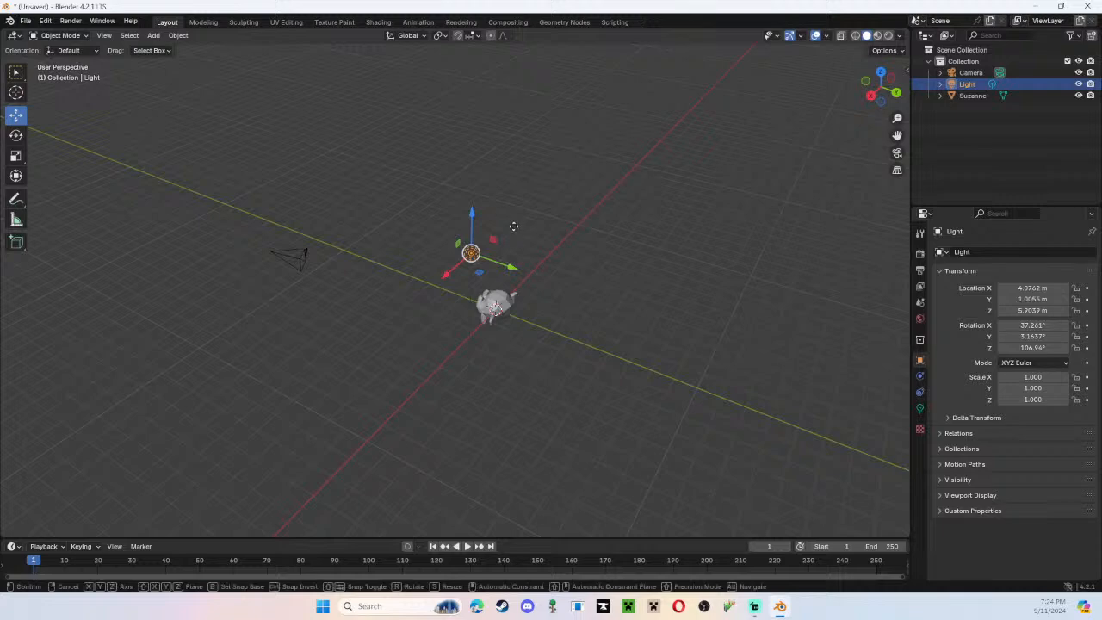
key(g)
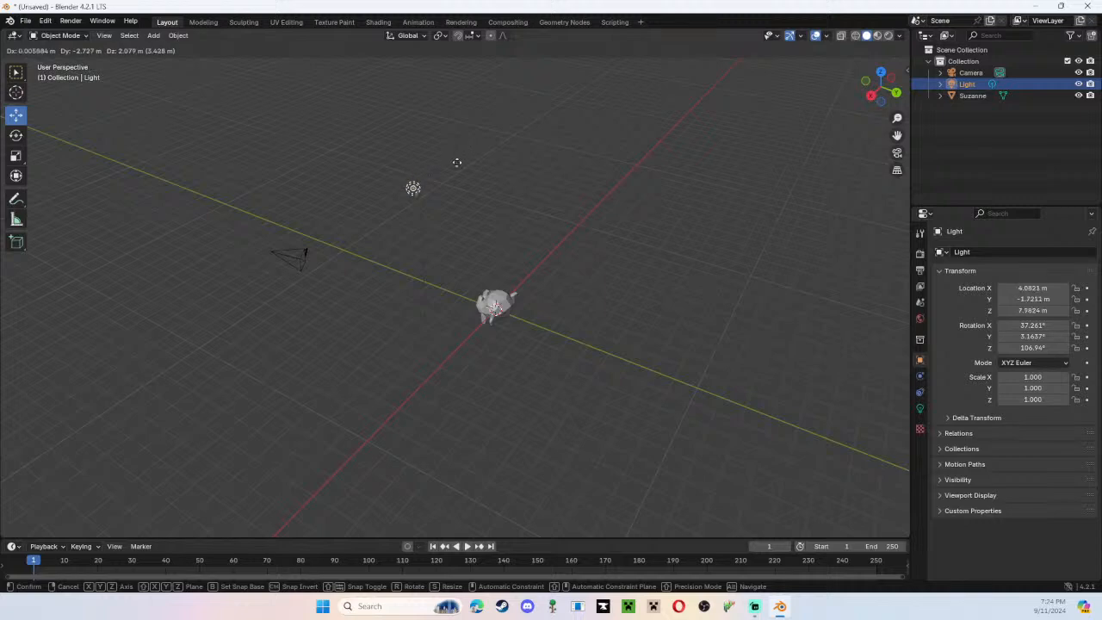
click(456, 176)
middle_drag(459, 200, 652, 192)
key(g)
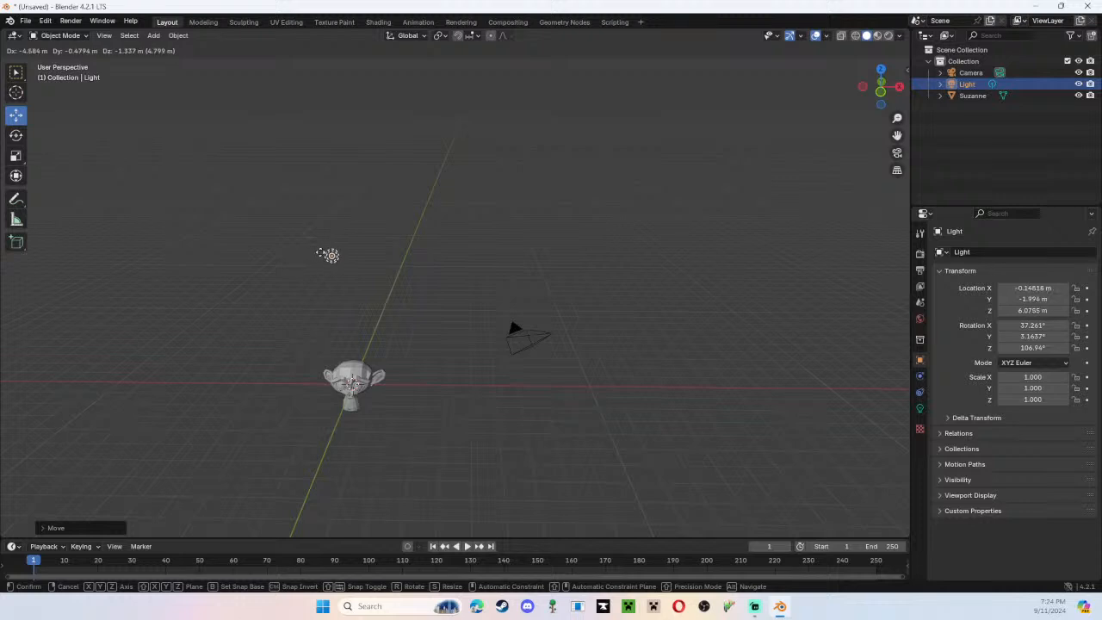
click(327, 251)
Move the light in front of the monkey head and above the camera, to about X -0.8 m, Y -9.2 m, Z 5.2 m
mouse_move(382, 250)
middle_down()
mouse_move(456, 282)
mouse_move(402, 275)
mouse_move(378, 258)
middle_up()
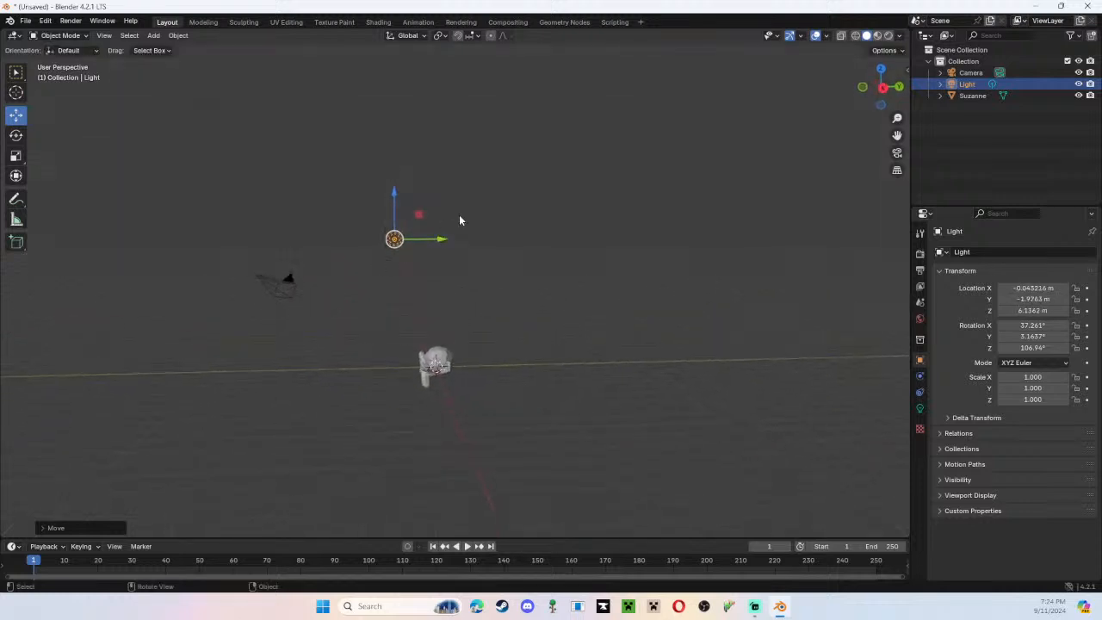
key(g)
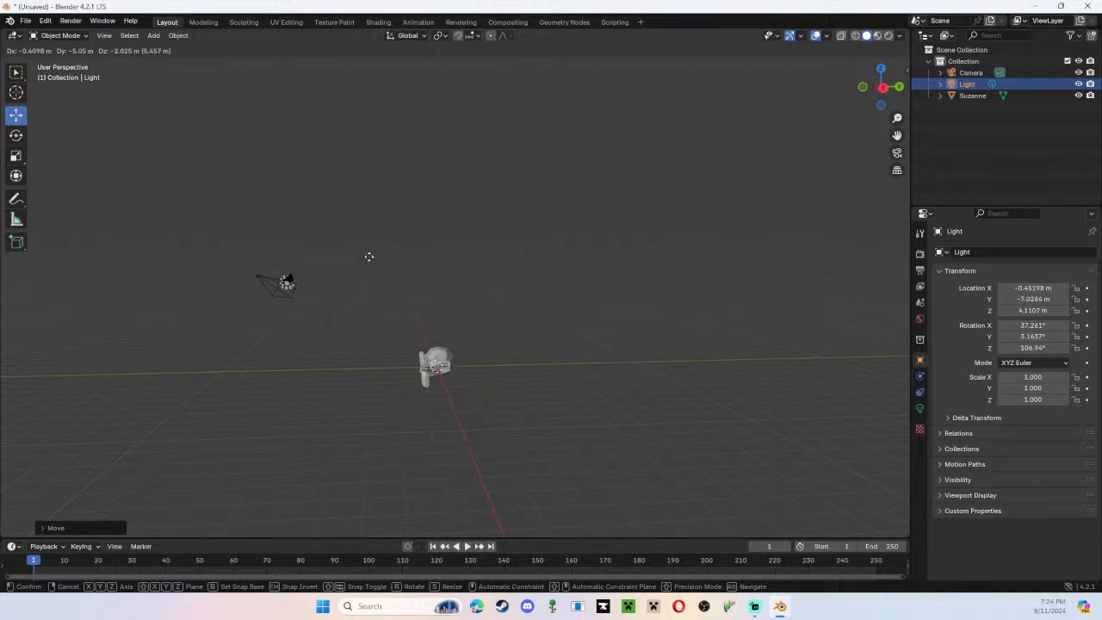
click(323, 230)
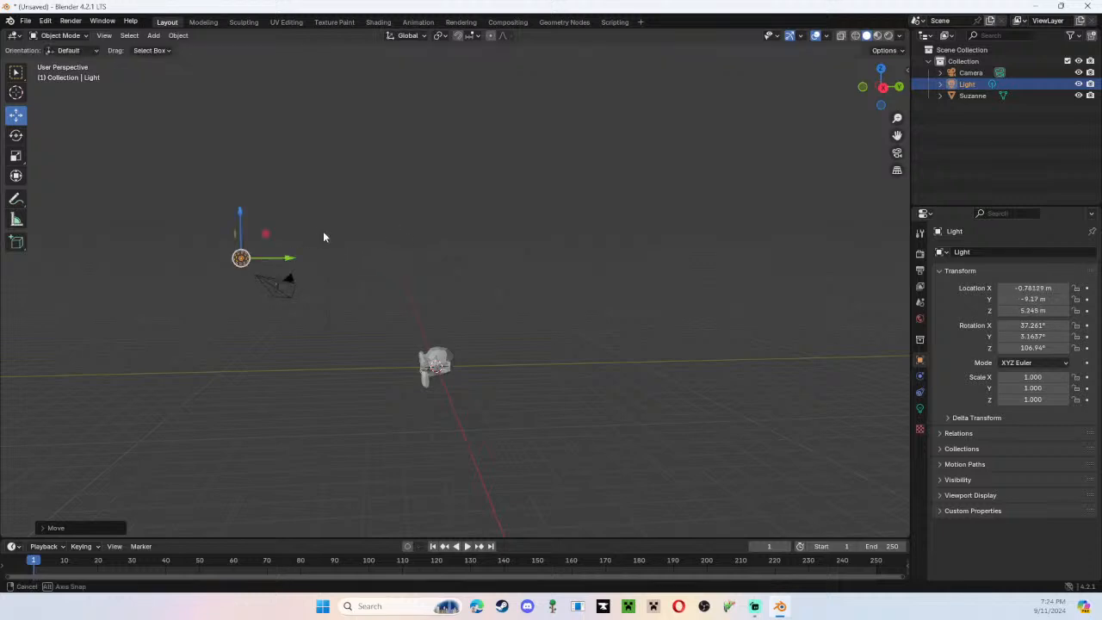
Move the light along the global X axis to about X 0 m, in line with the monkey head
middle_drag(323, 231, 450, 241)
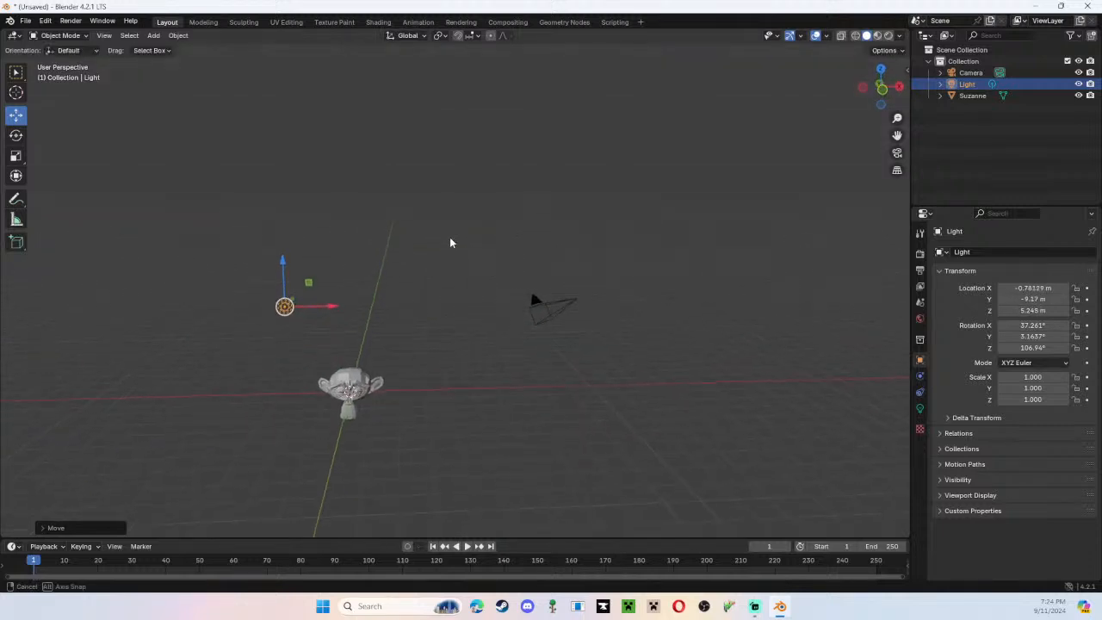
key(g)
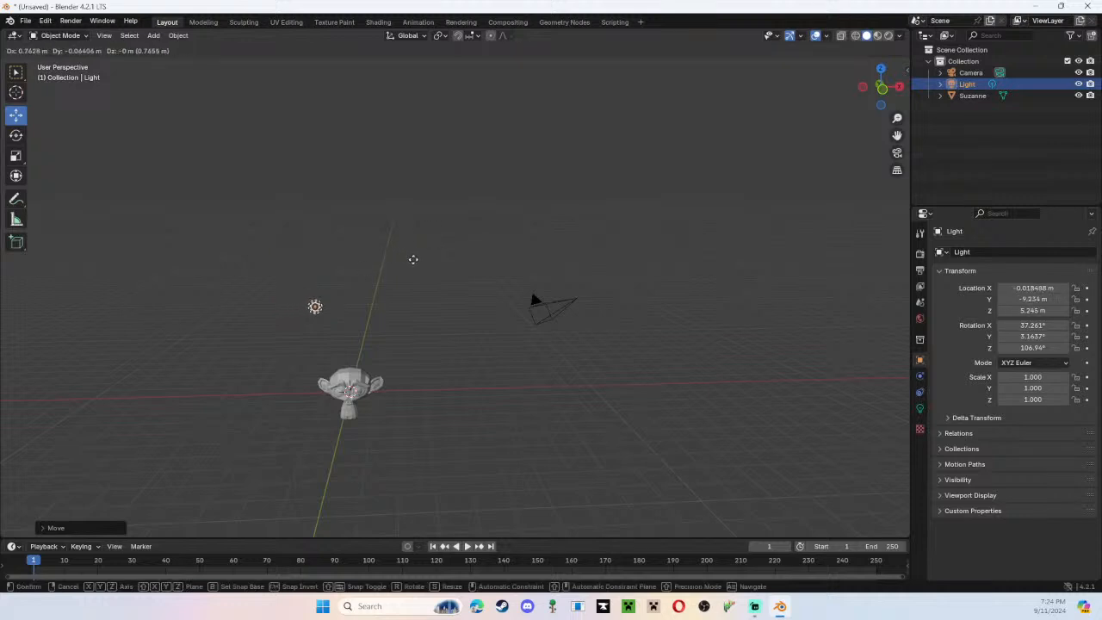
key(x)
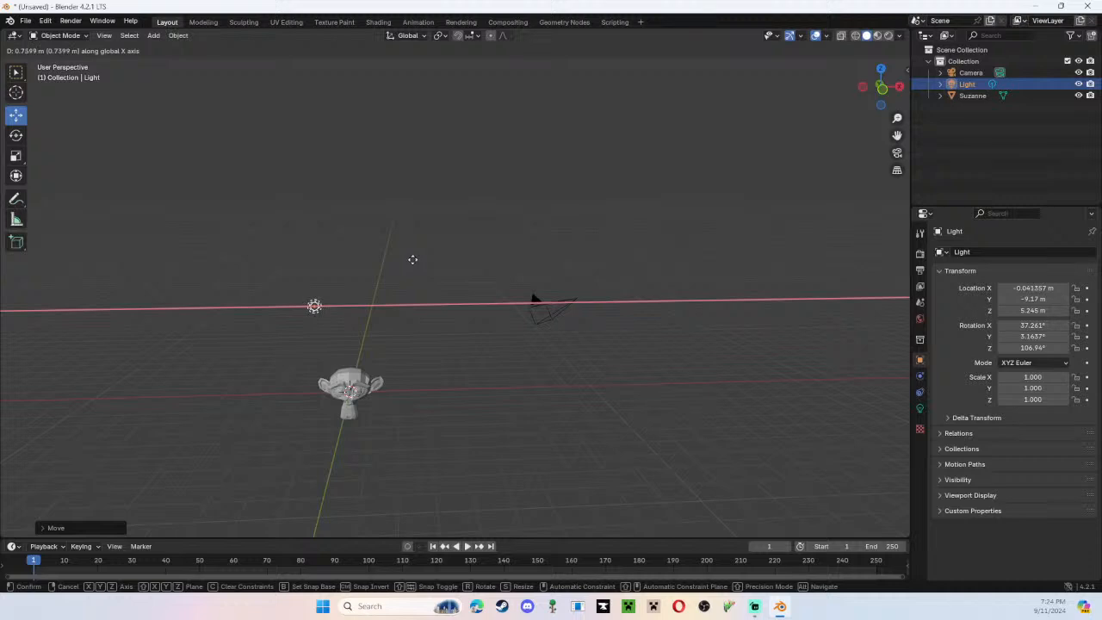
click(414, 258)
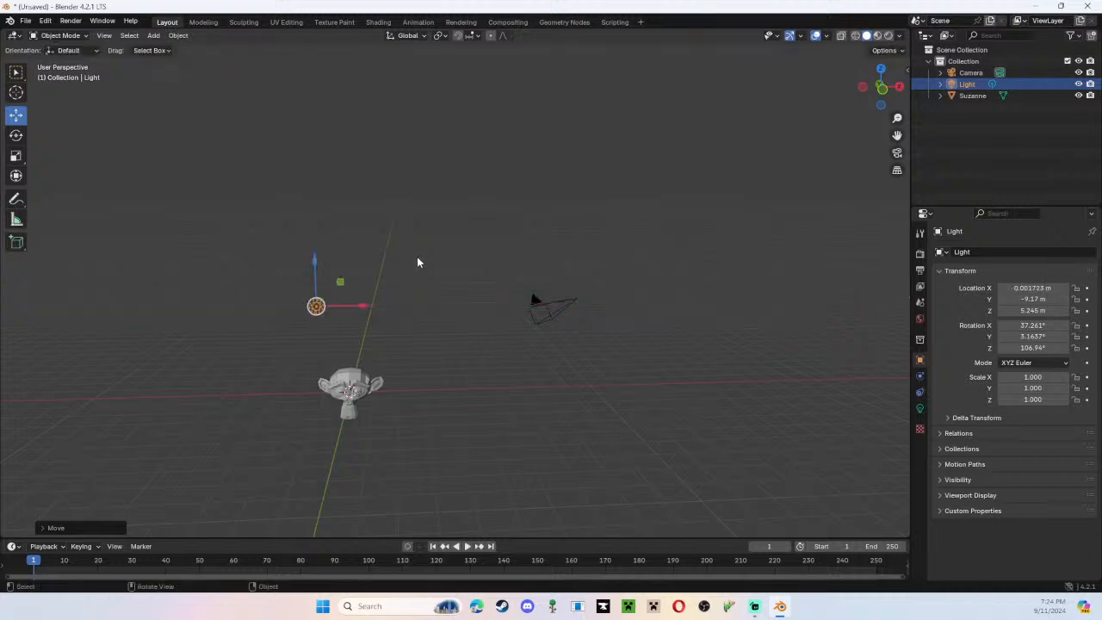
mouse_move(416, 262)
middle_down()
mouse_move(313, 297)
mouse_move(387, 288)
mouse_move(406, 249)
mouse_move(416, 263)
middle_up()
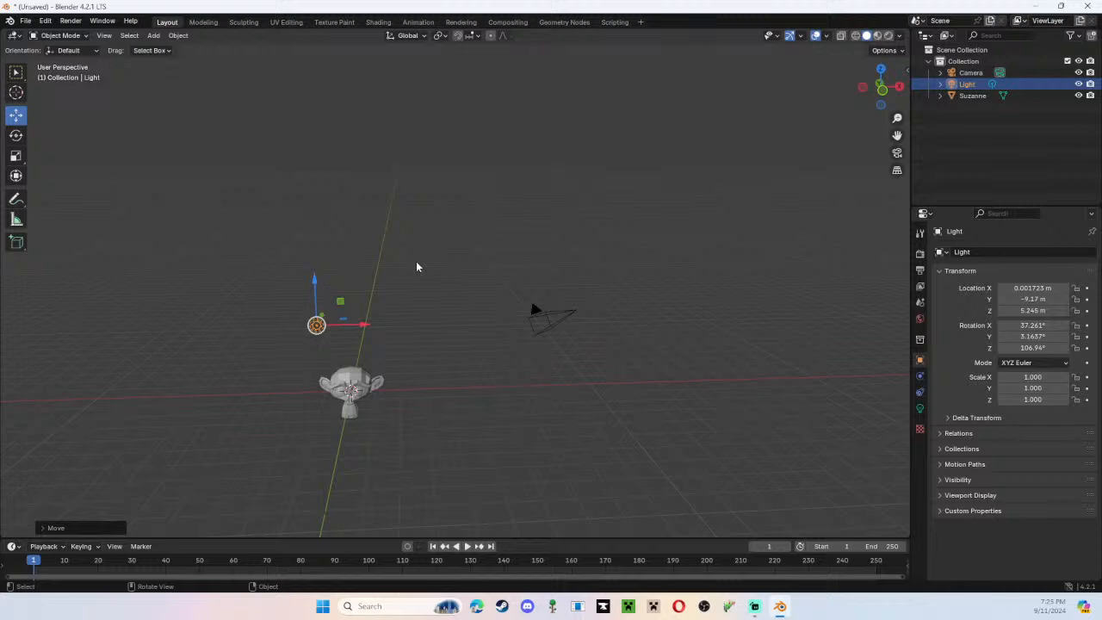
key(g)
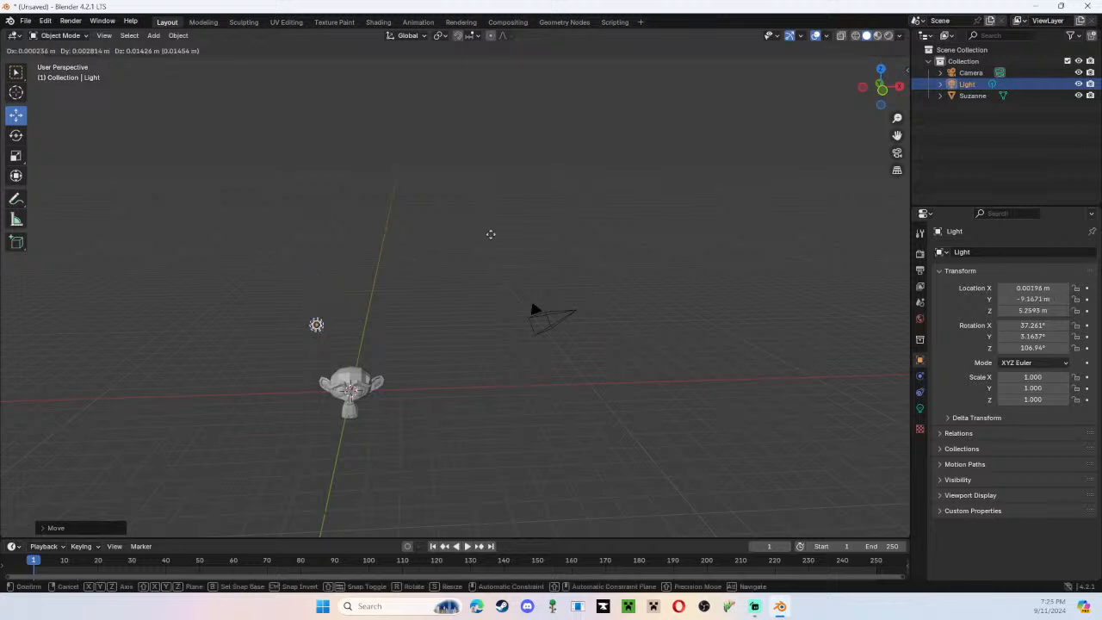
right_click(384, 290)
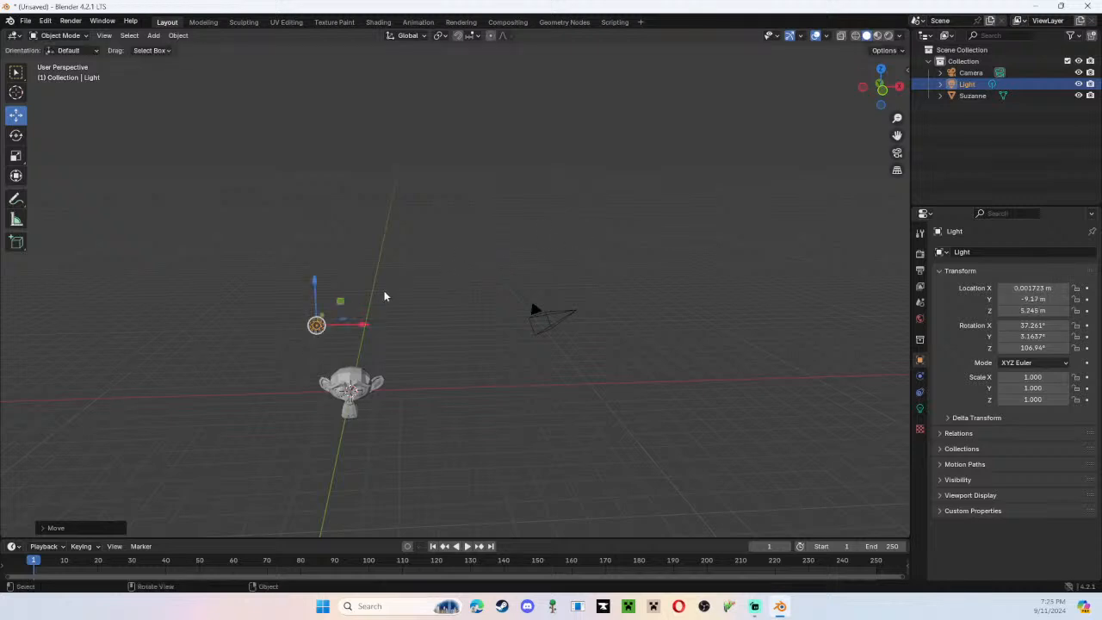
right_click(392, 279)
Align the viewport to the front view and lower the light above the monkey head to about Z 4 m
mouse_move(450, 278)
middle_down()
mouse_move(396, 297)
mouse_move(459, 258)
mouse_move(437, 298)
mouse_move(415, 281)
mouse_move(449, 271)
middle_up()
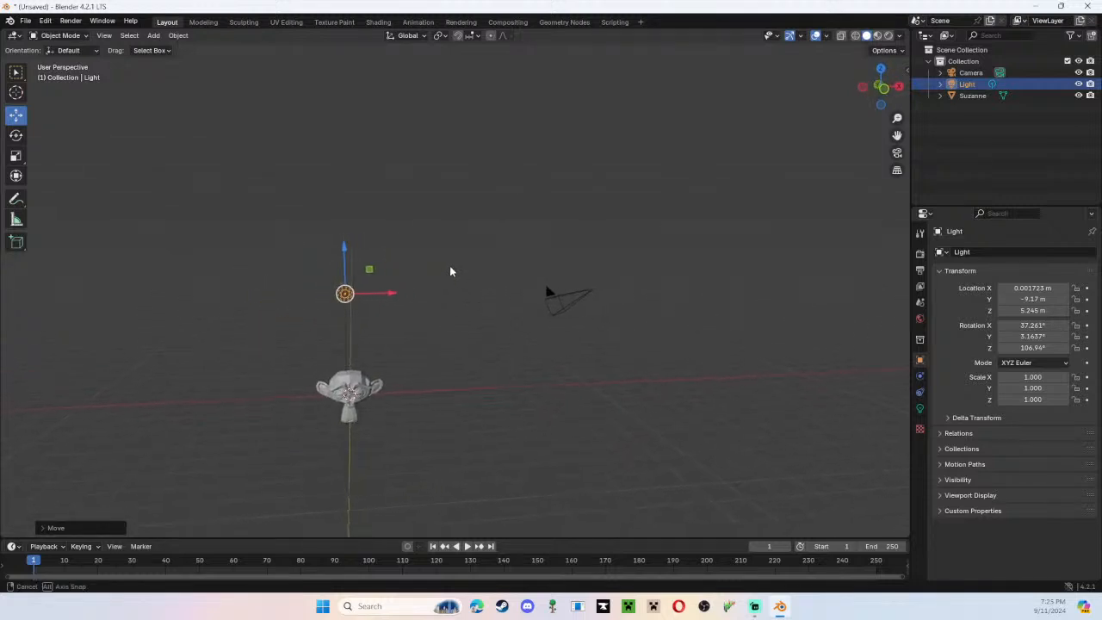
click(883, 87)
key(g)
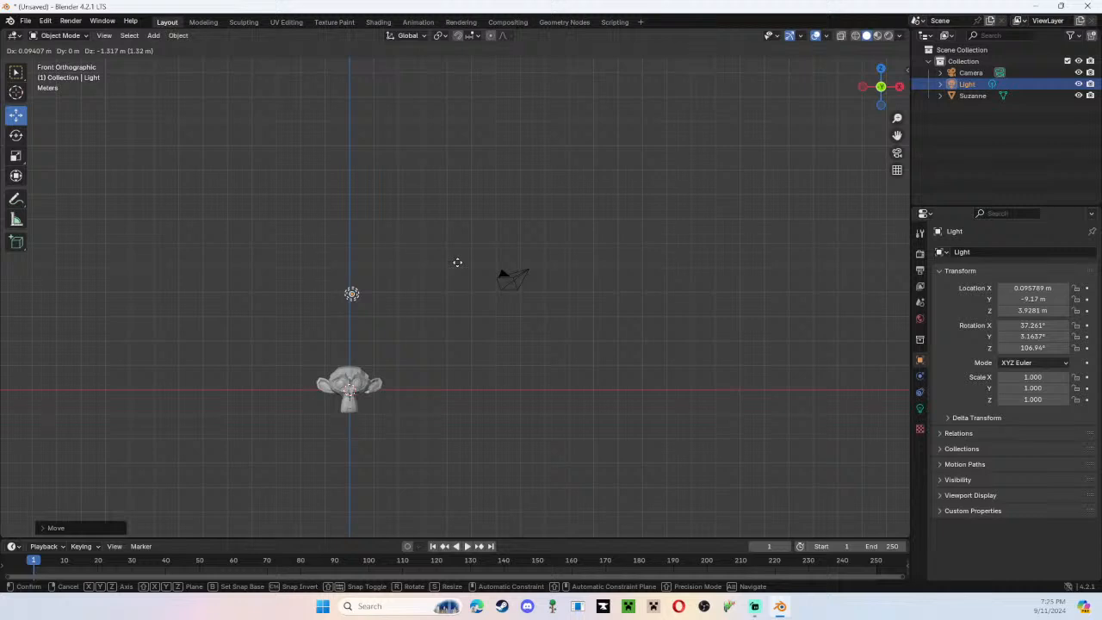
click(455, 261)
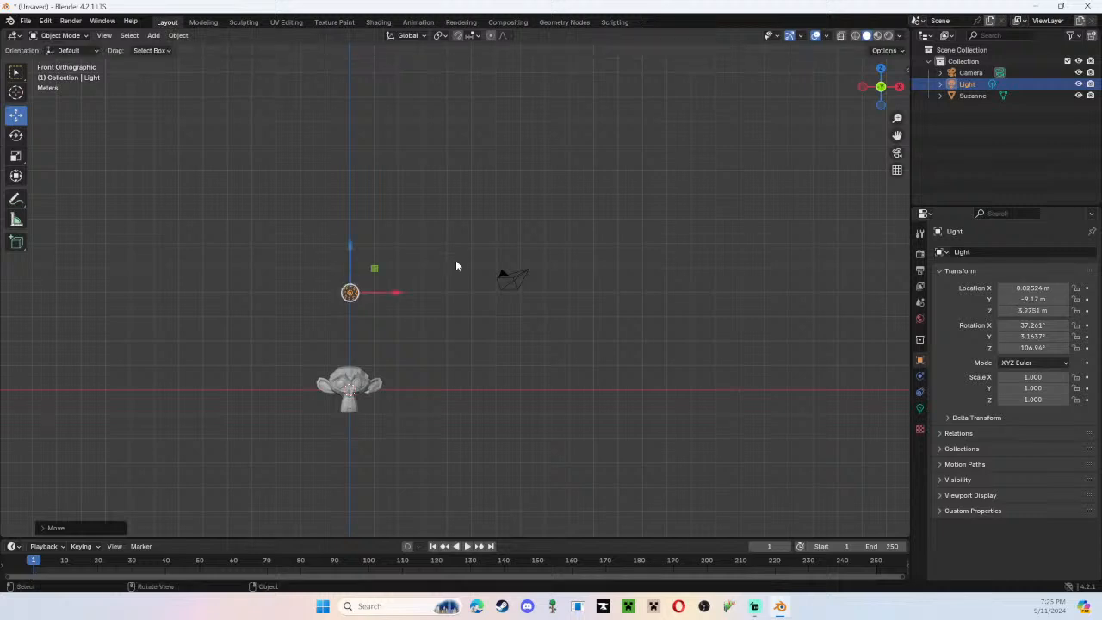
Align the viewport to the right view and move the light to about Y -9 m, Z 4.1 m
click(900, 89)
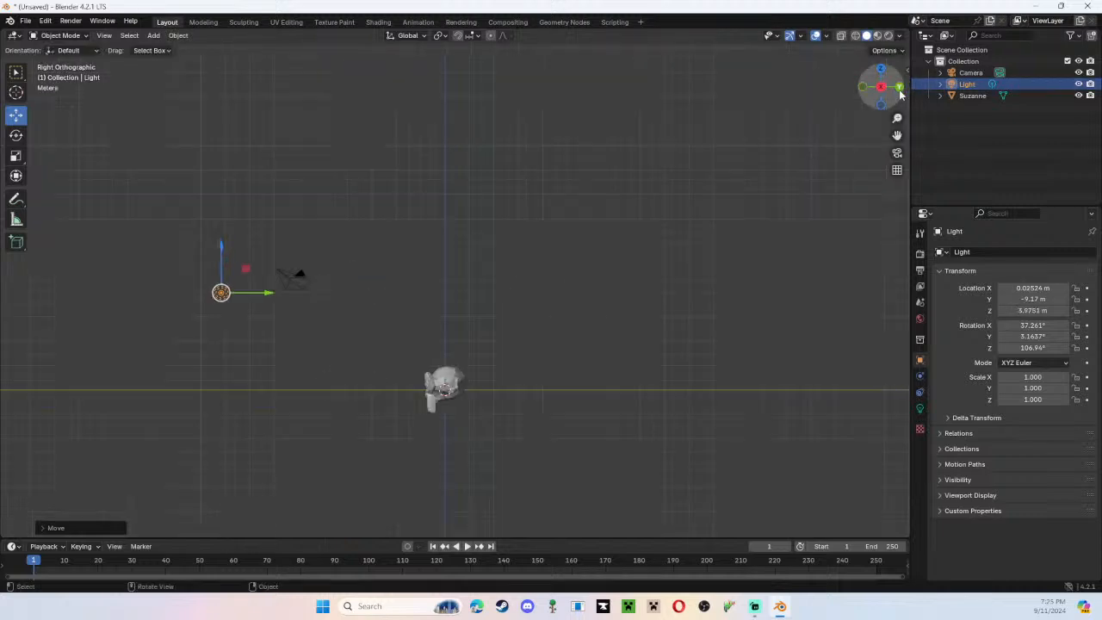
key(g)
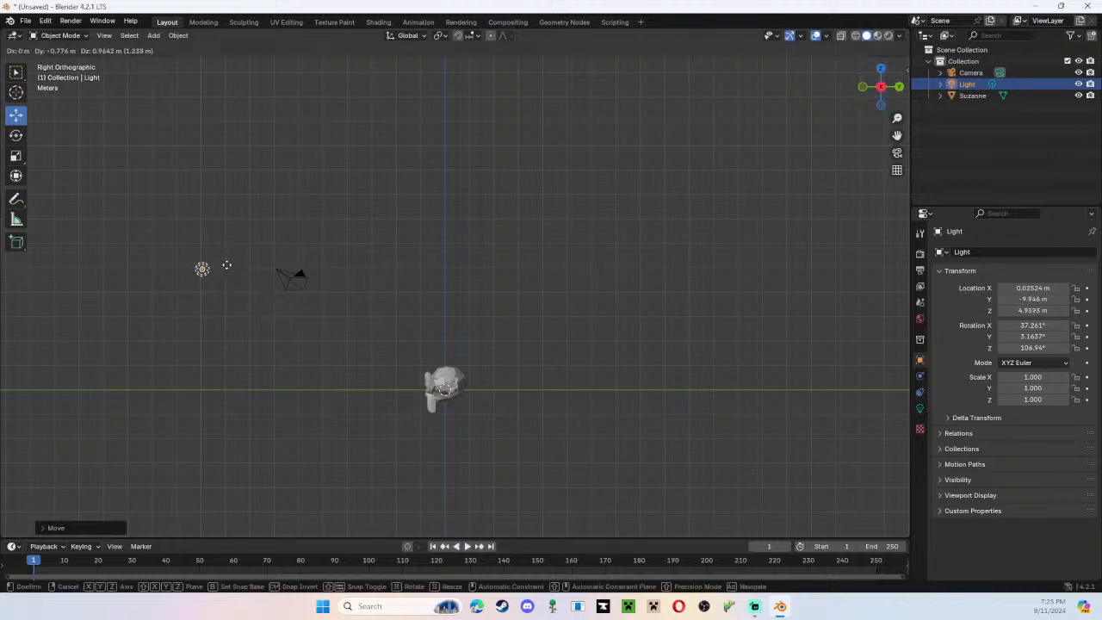
click(251, 291)
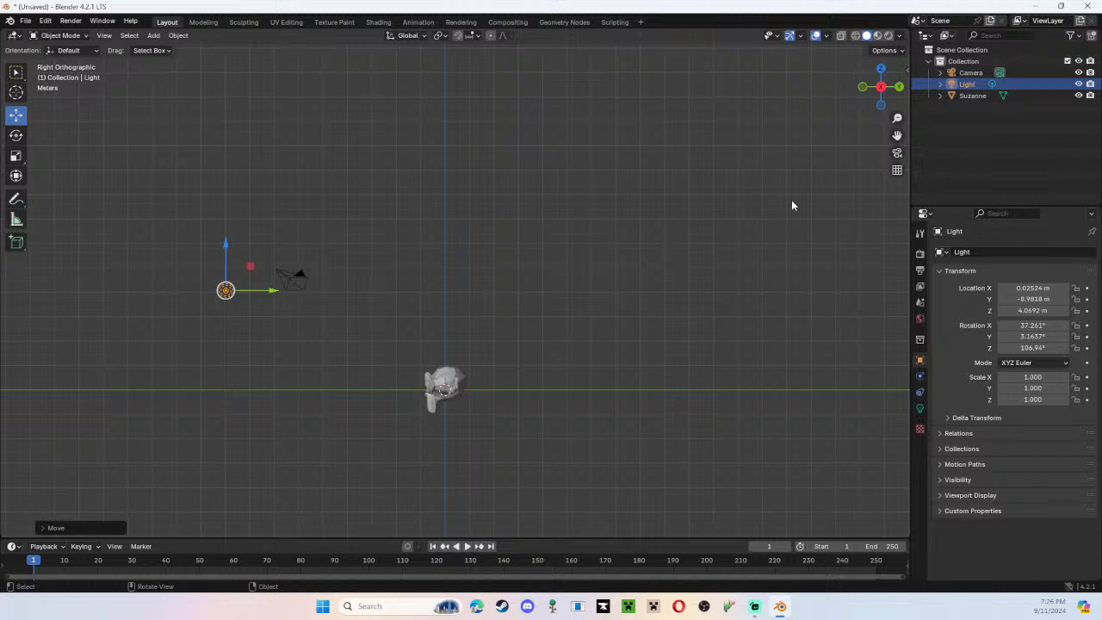
Examine the positions of the light, camera and monkey head from the front and several other angles
middle_drag(504, 280, 504, 248)
click(880, 88)
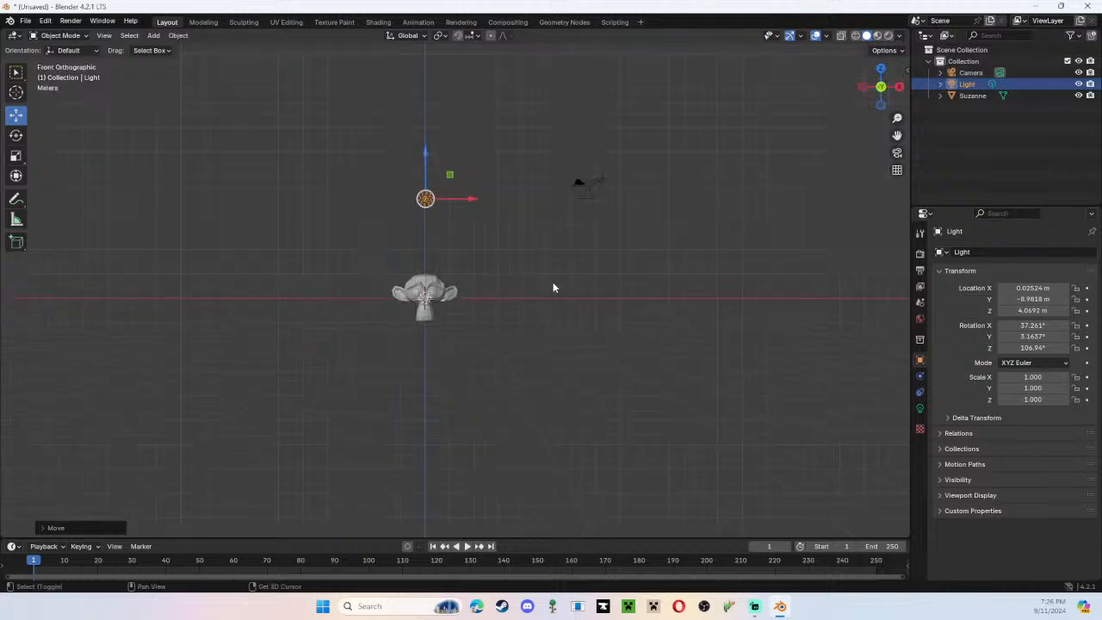
shift+middle_drag(553, 281, 407, 287)
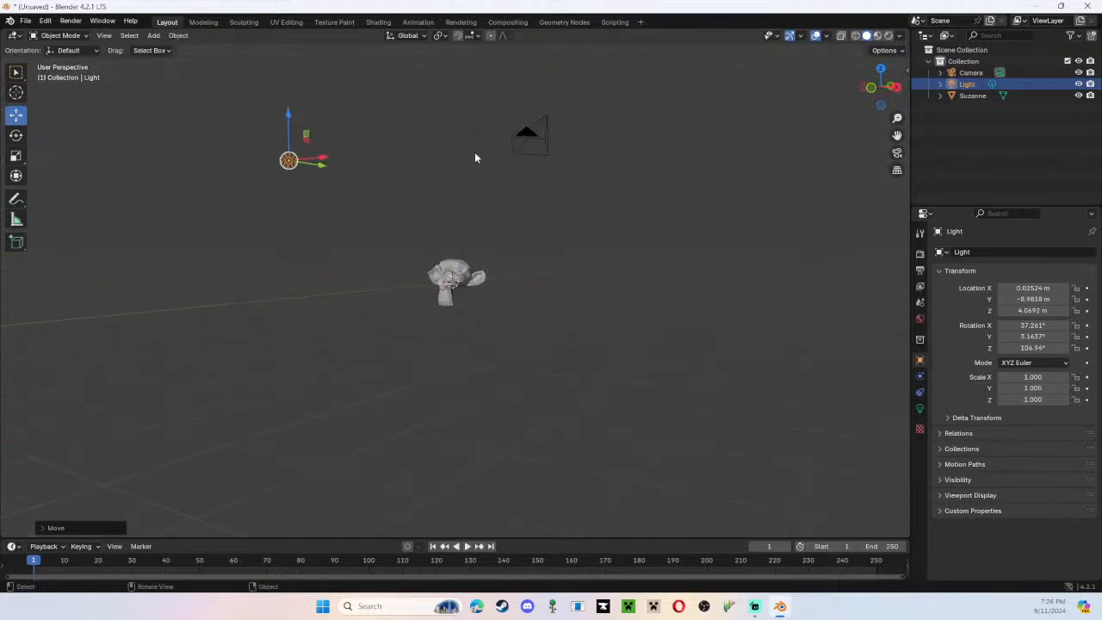
middle_drag(457, 61, 398, 86)
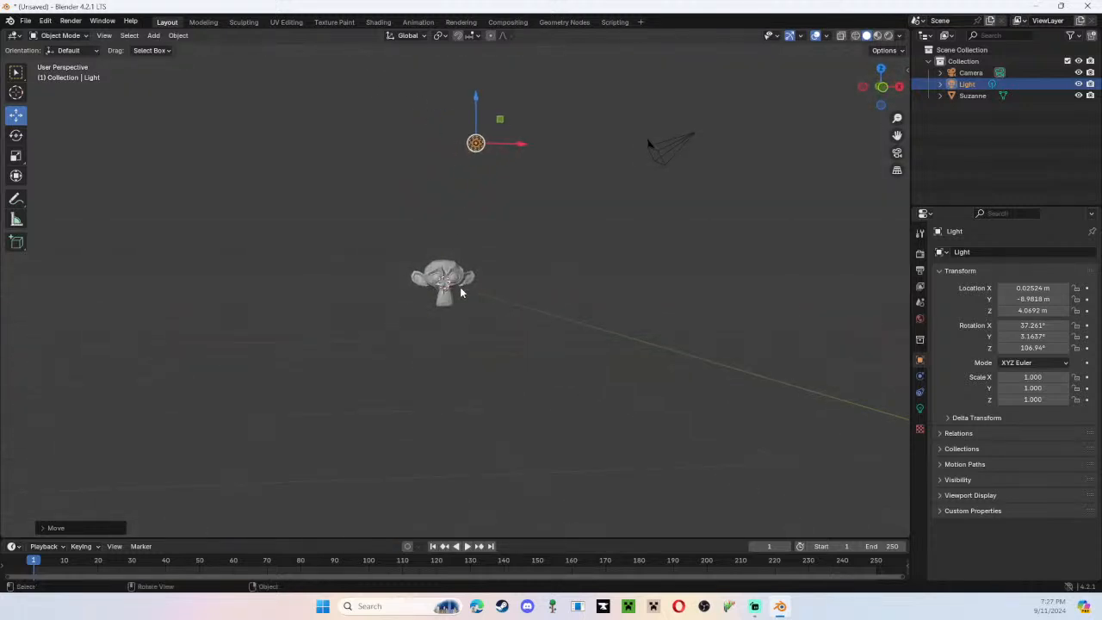
scroll(459, 290, up, 5)
scroll(462, 289, down, 7)
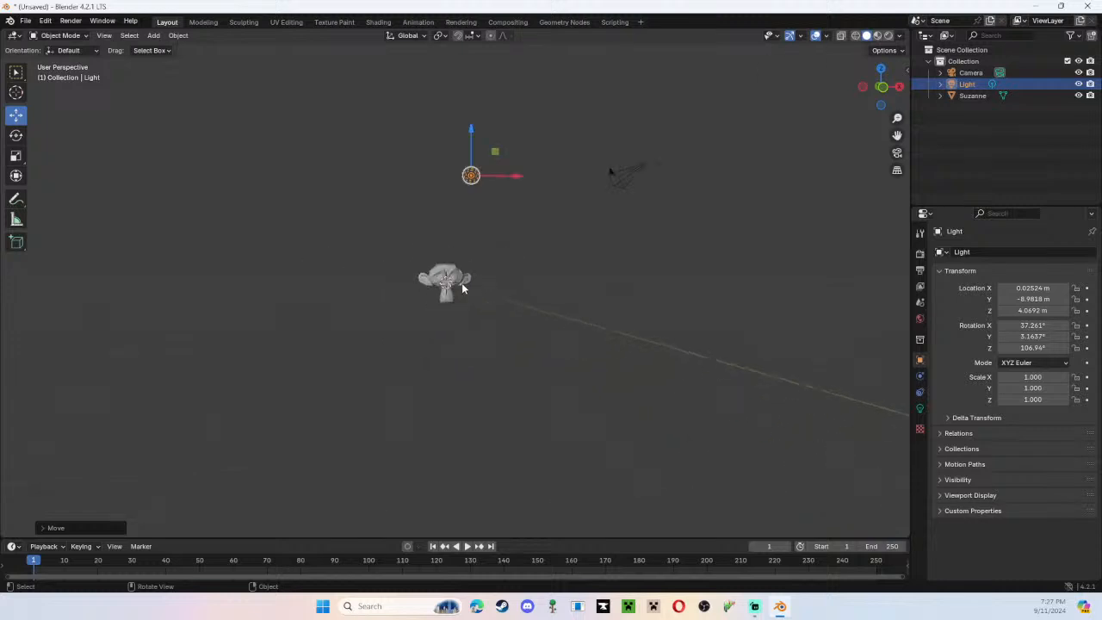
middle_drag(495, 226, 504, 244)
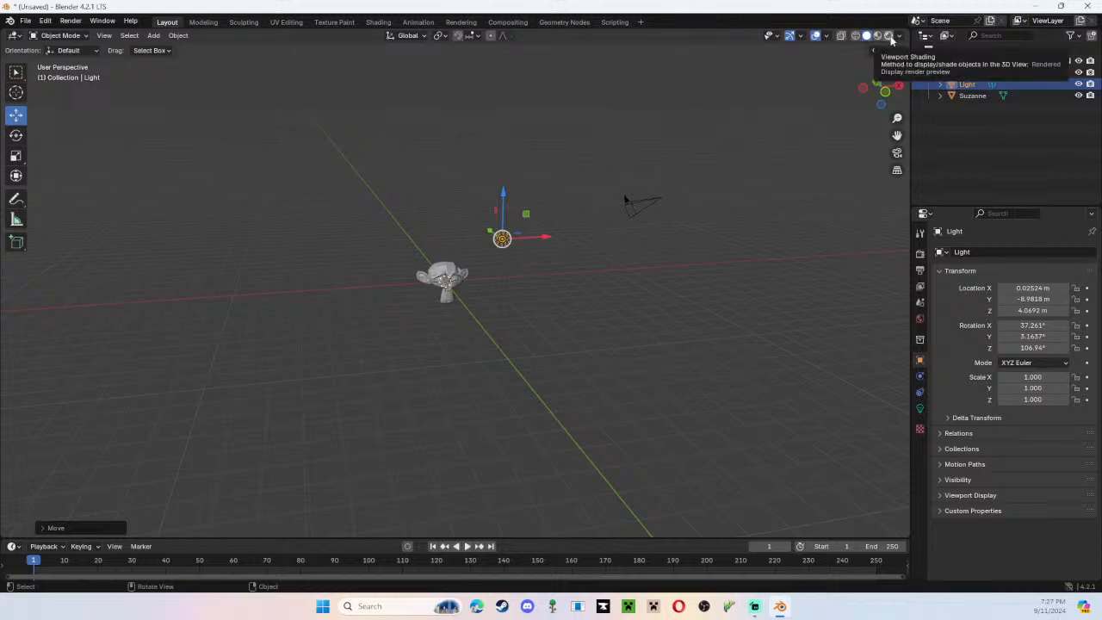
Switch the viewport to Rendered shading, clear the selection and view the lit monkey head from another angle
mouse_move(669, 251)
middle_down()
mouse_move(689, 260)
mouse_move(660, 236)
mouse_move(661, 256)
mouse_move(647, 246)
mouse_move(663, 256)
middle_up()
scroll(660, 238, up, 2)
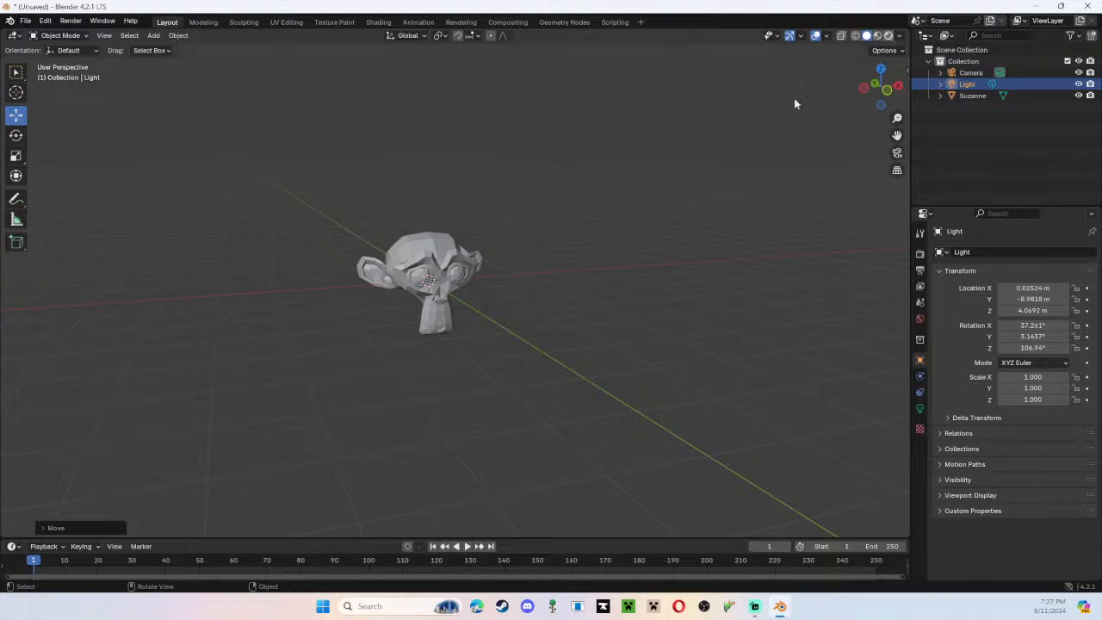
key(alt+a)
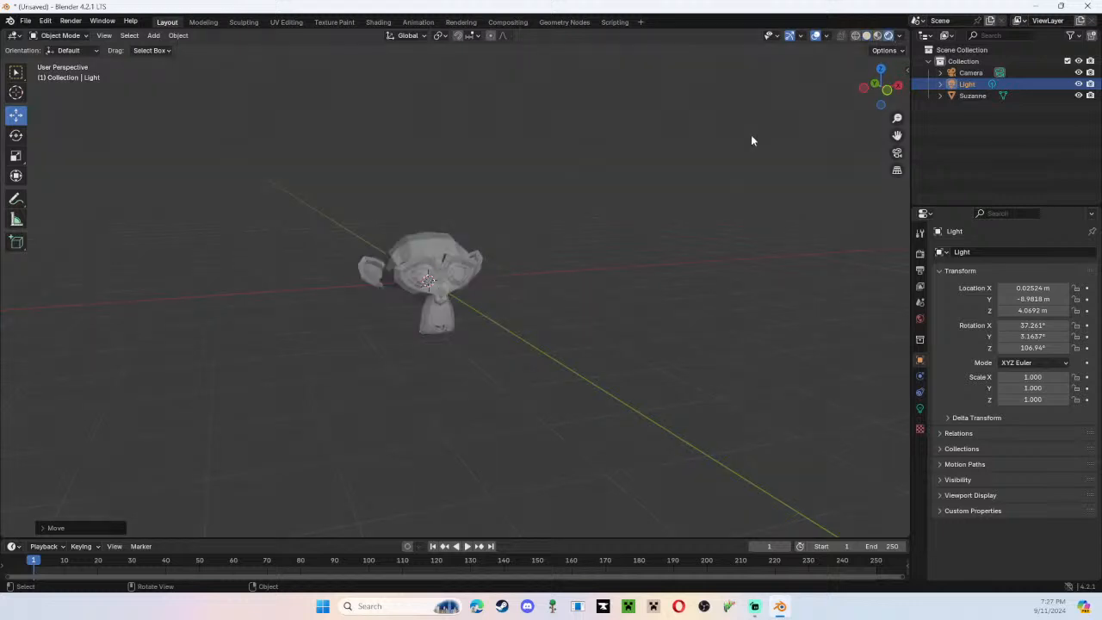
middle_drag(580, 219, 625, 228)
scroll(626, 229, down, 3)
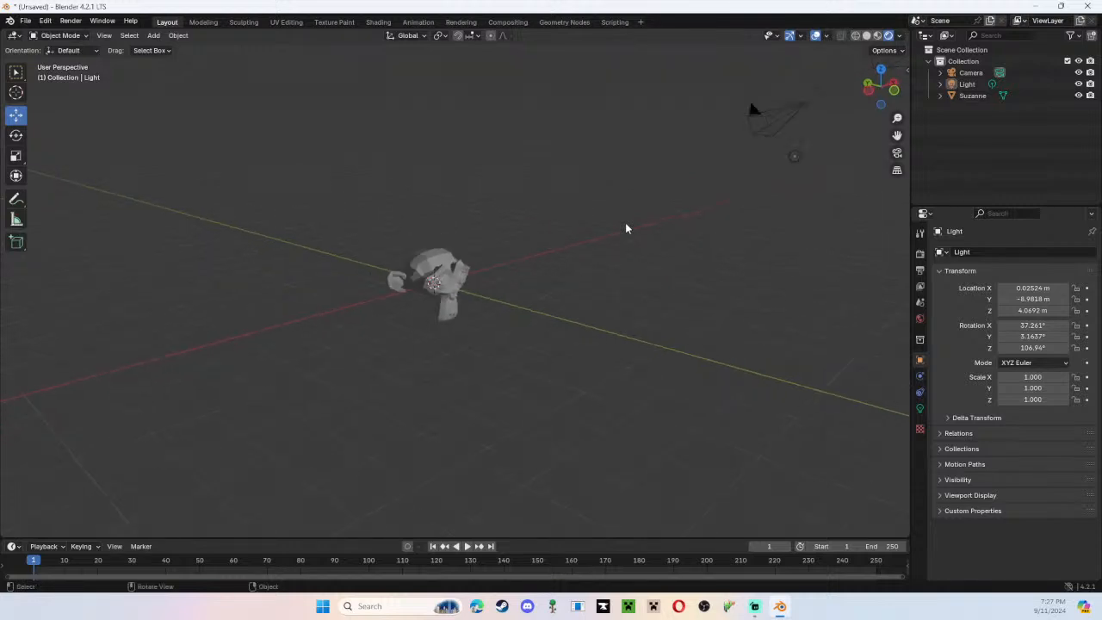
Select the light and try to move it along the global X axis in the rendered viewport
click(794, 156)
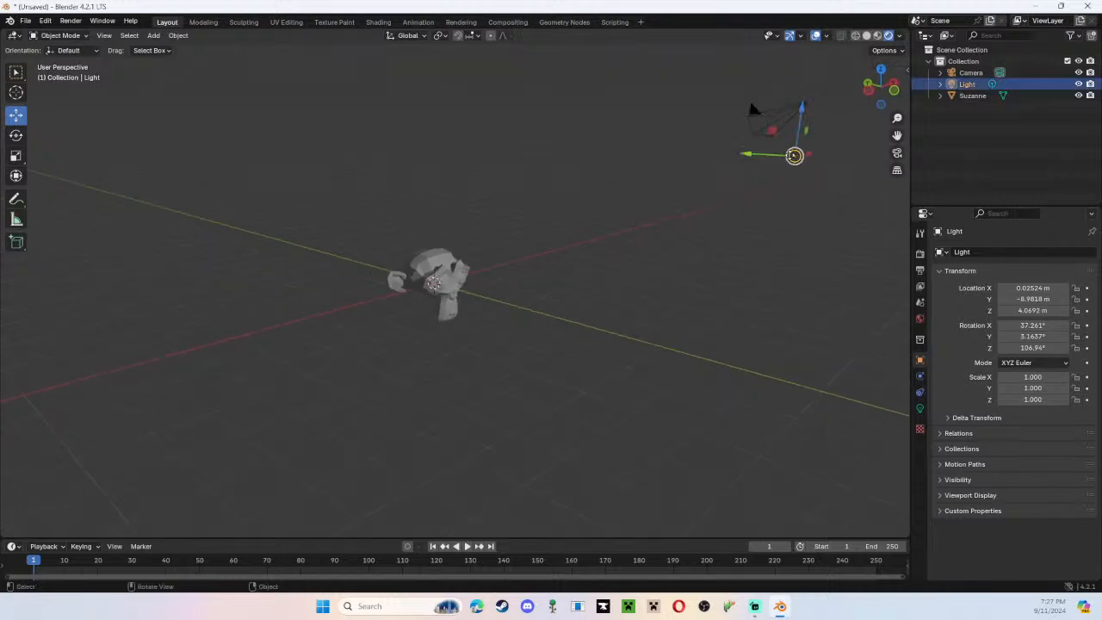
key(g)
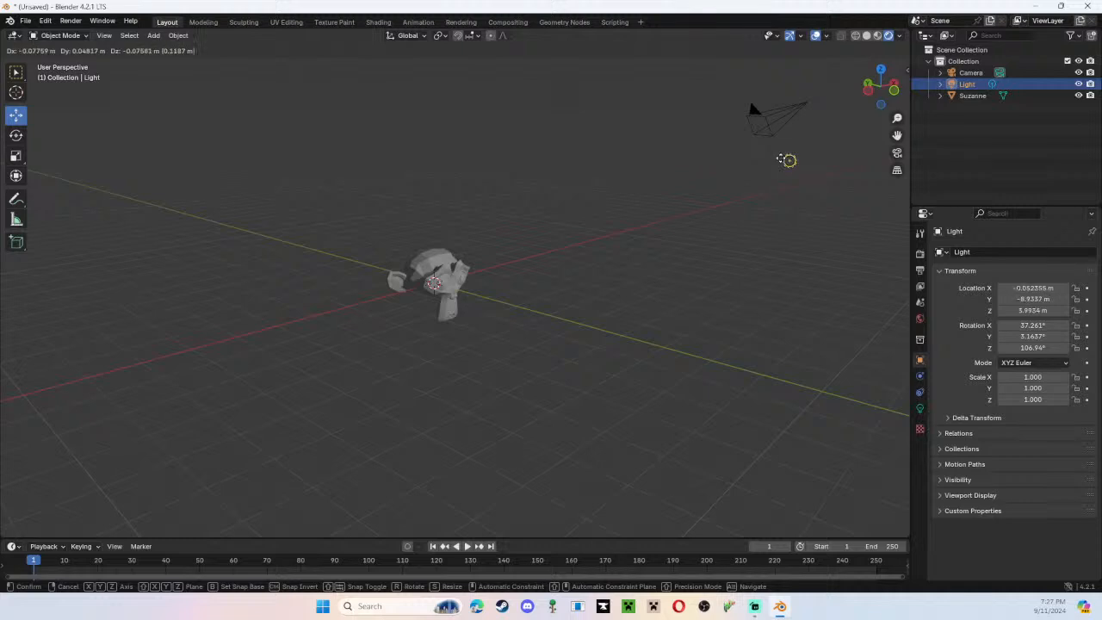
middle_drag(786, 159, 827, 149)
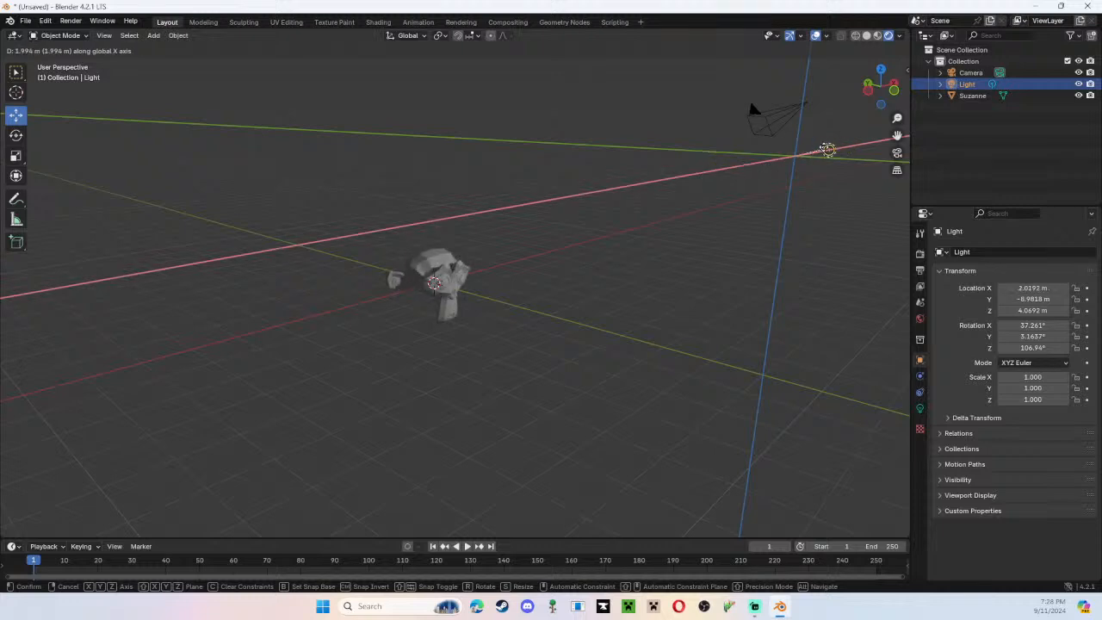
right_click(760, 265)
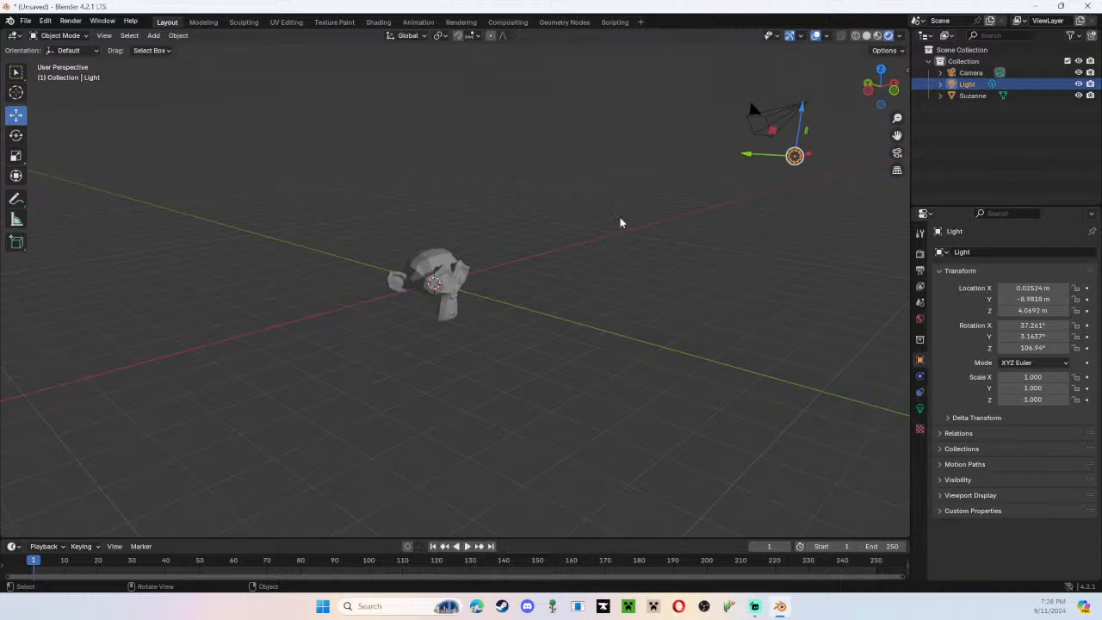
Return the viewport to Solid shading and view the monkey head, light and camera from several angles
mouse_move(619, 219)
middle_down()
mouse_move(531, 209)
mouse_move(491, 236)
mouse_move(504, 241)
mouse_move(551, 206)
middle_up()
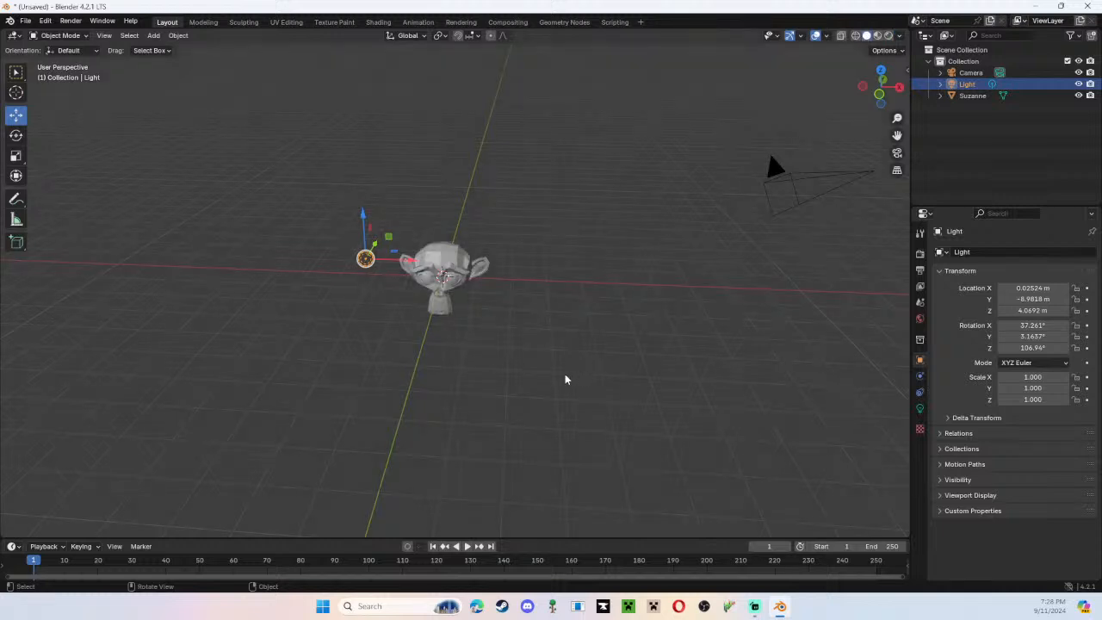
middle_drag(557, 376, 540, 369)
scroll(539, 370, down, 1)
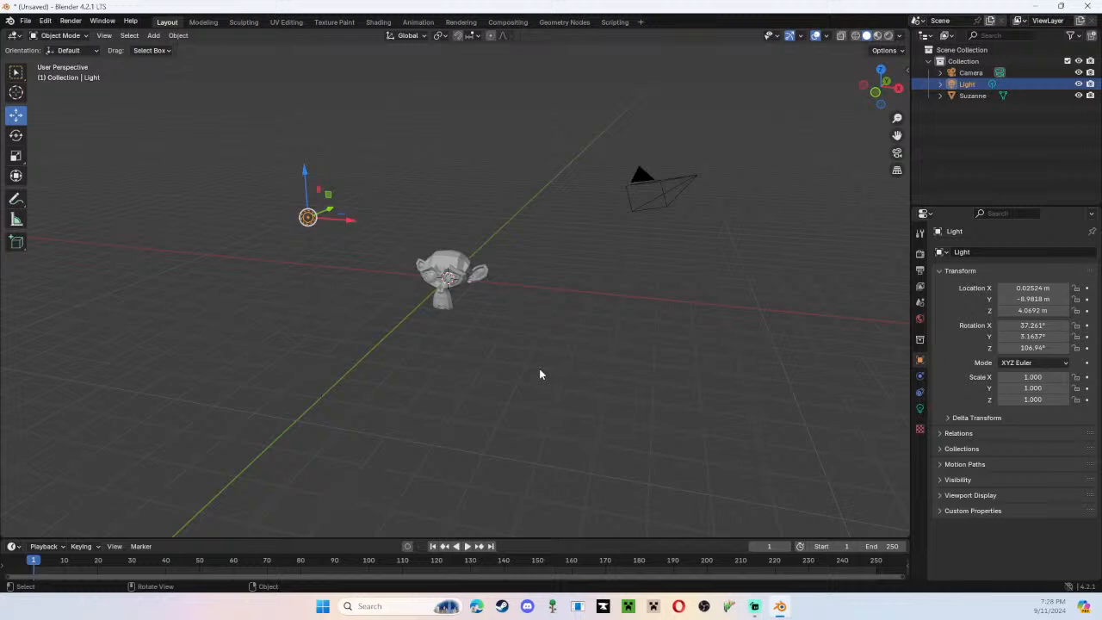
middle_drag(544, 270, 664, 241)
middle_drag(674, 258, 573, 287)
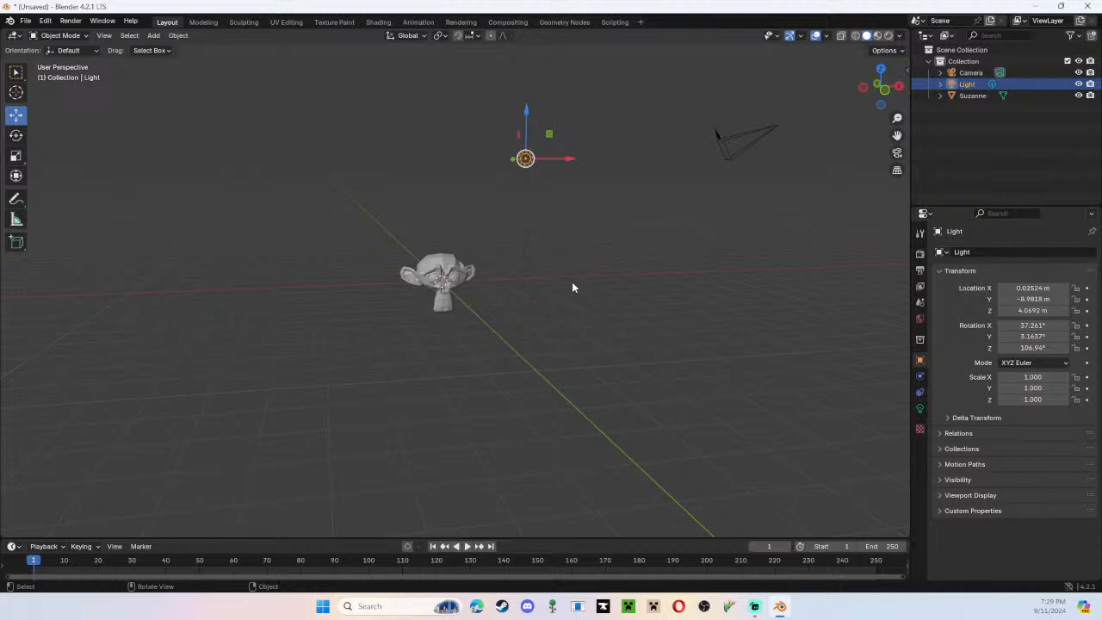
Render the scene as a still image, unlink the finished result and close the render window
click(71, 21)
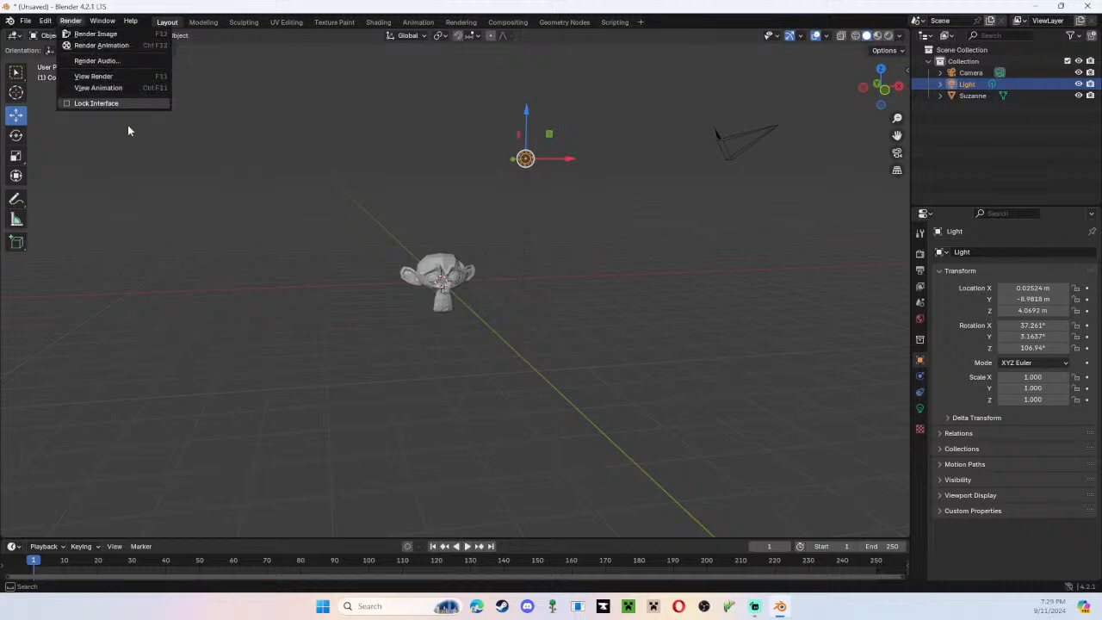
click(137, 33)
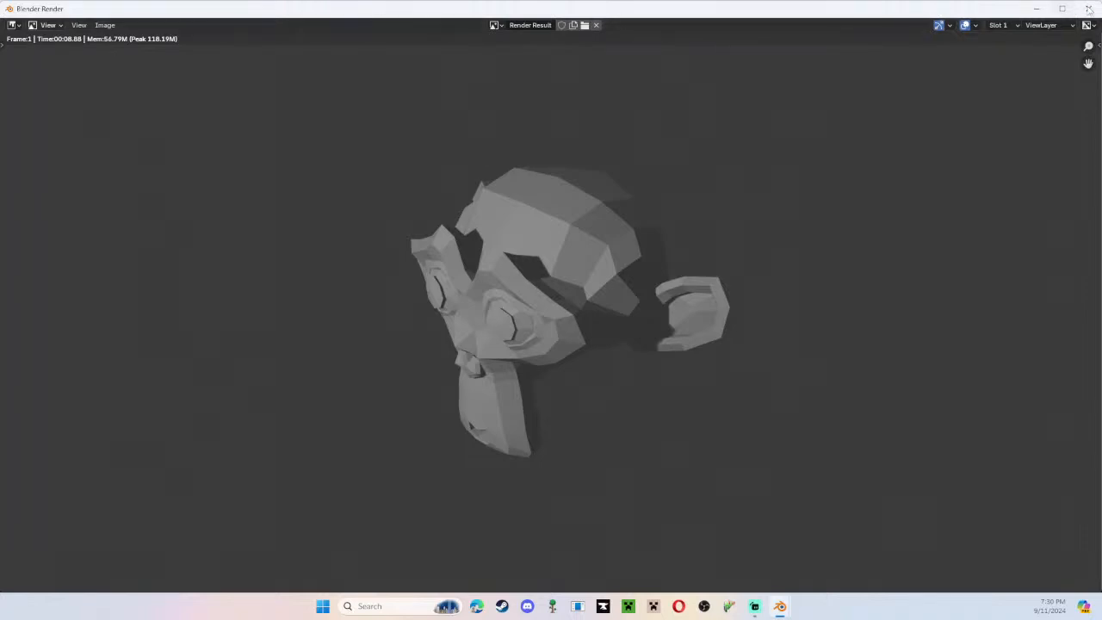
click(598, 25)
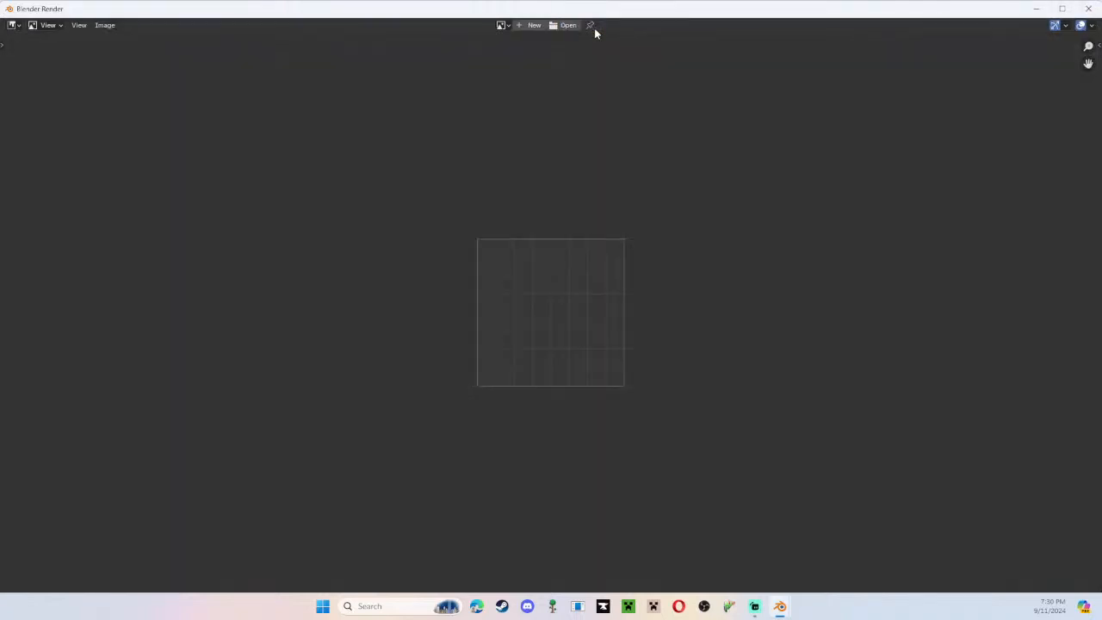
click(1088, 9)
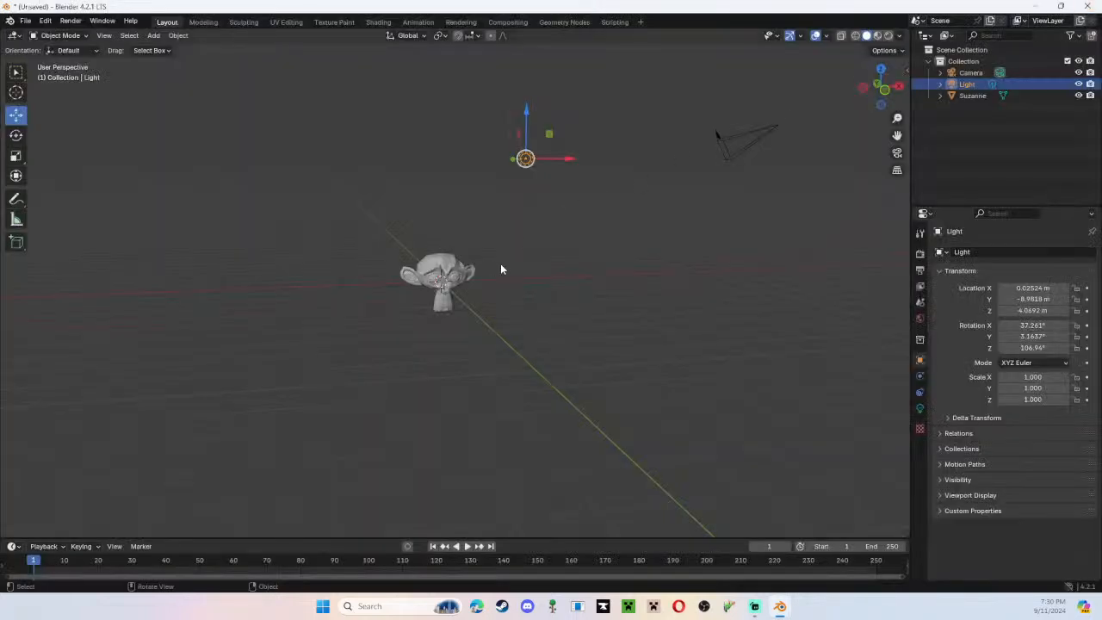
Select the camera and switch the viewport to look at the monkey head through it
middle_drag(501, 269, 436, 264)
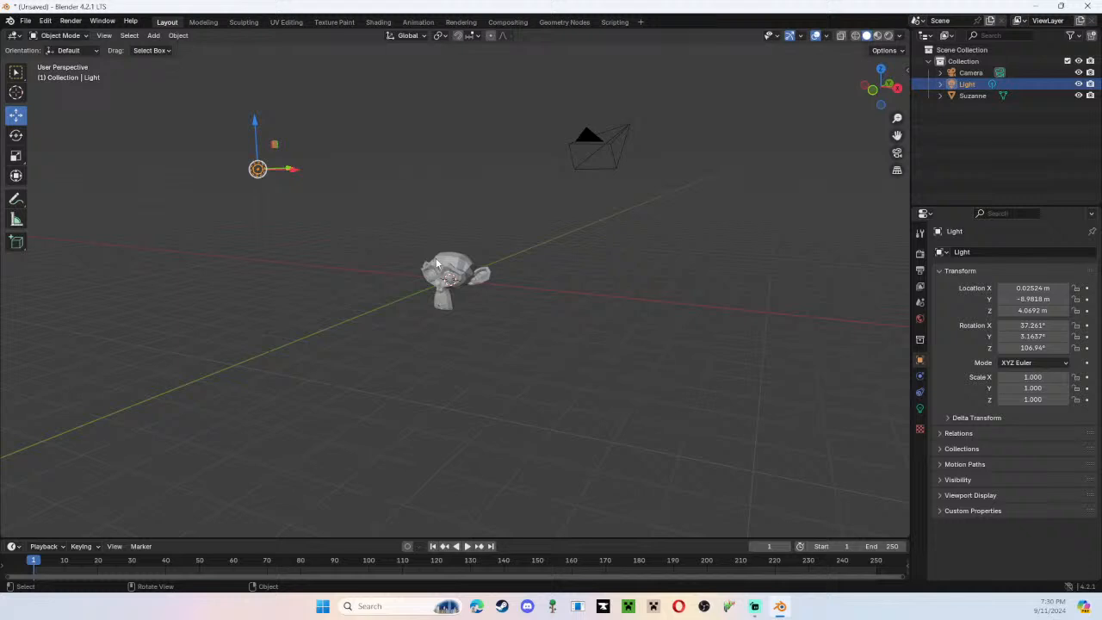
mouse_move(598, 298)
middle_down()
mouse_move(553, 313)
mouse_move(588, 315)
mouse_move(605, 302)
middle_up()
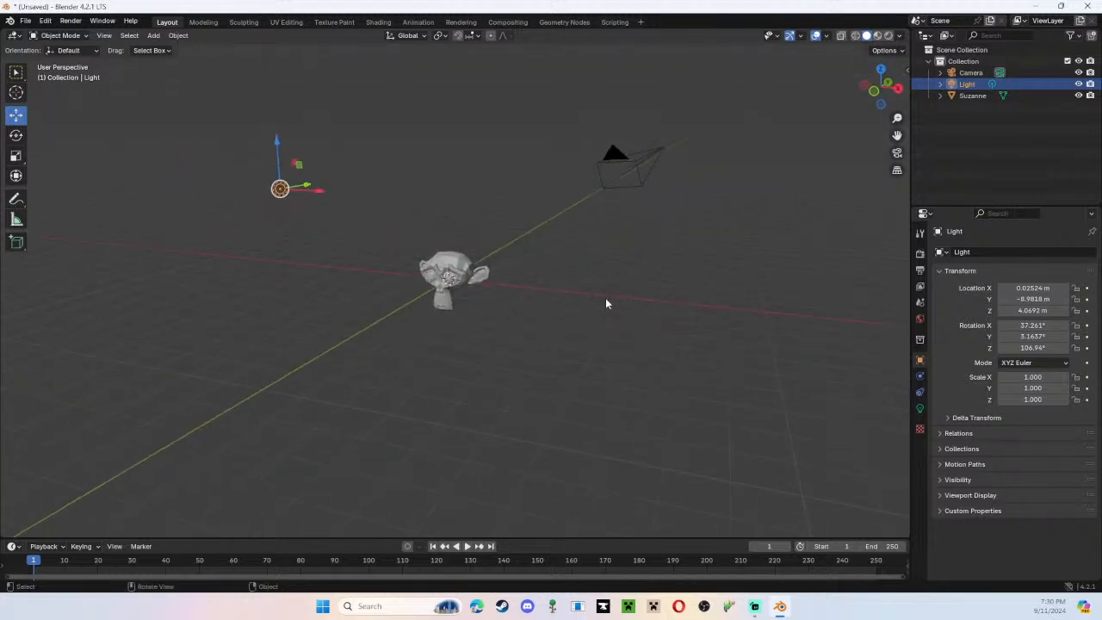
click(597, 177)
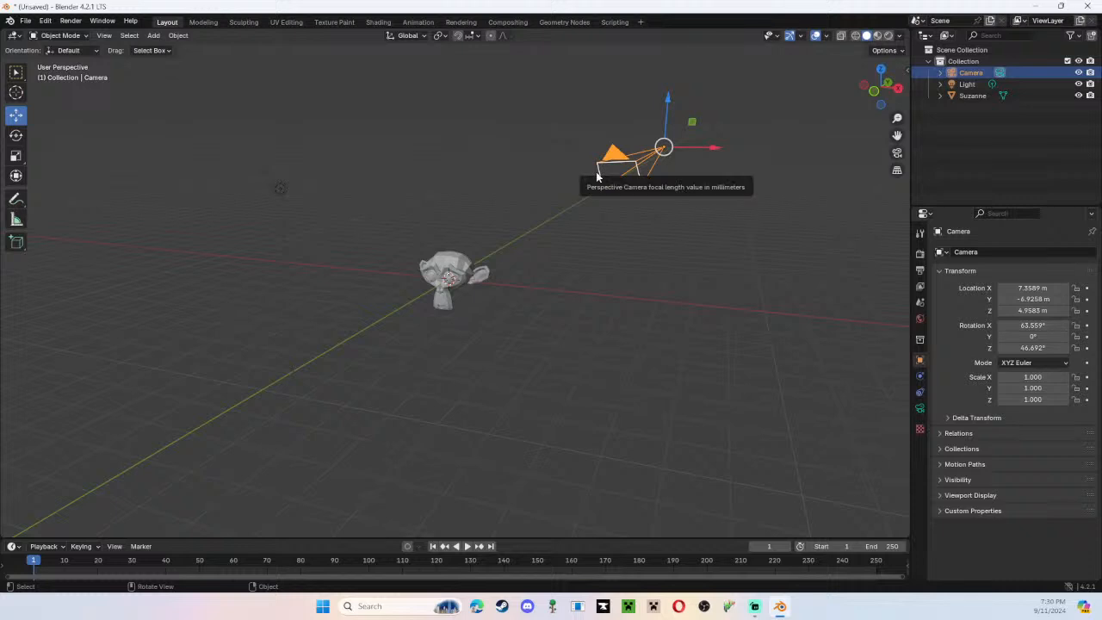
key(KP_0)
key(KP_0)
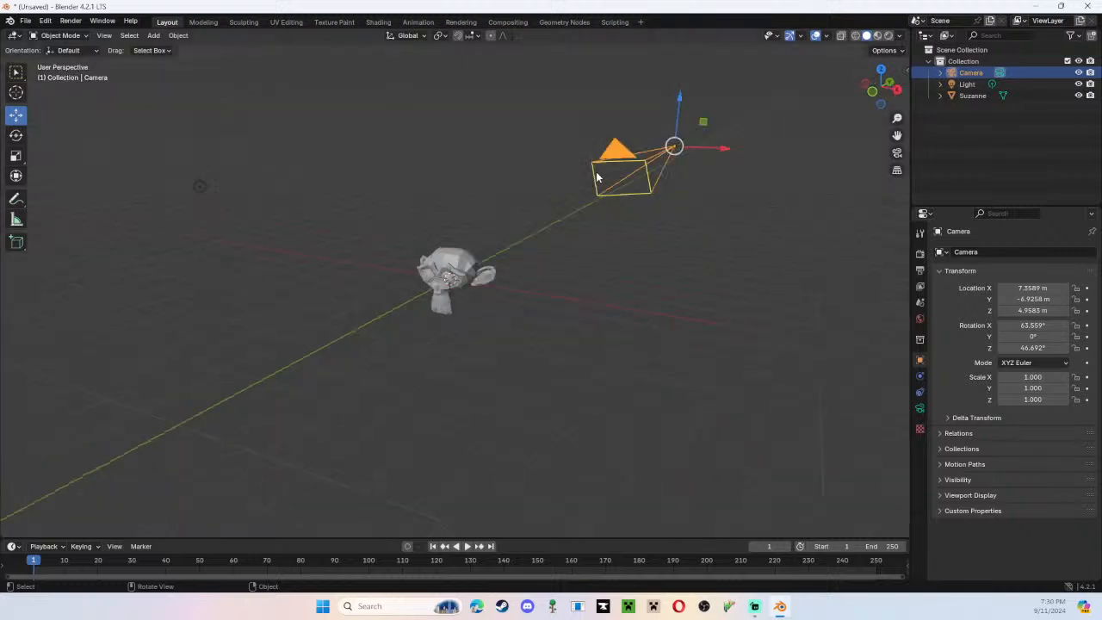
key(KP_0)
key(KP_0)
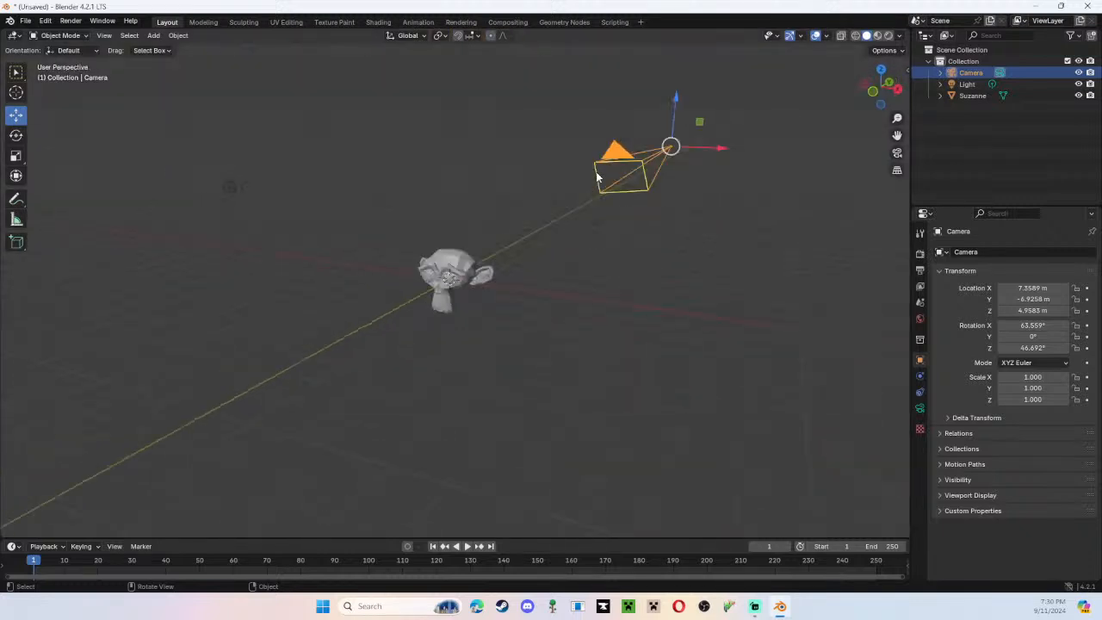
key(KP_0)
key(KP_0)
key(KP_0)
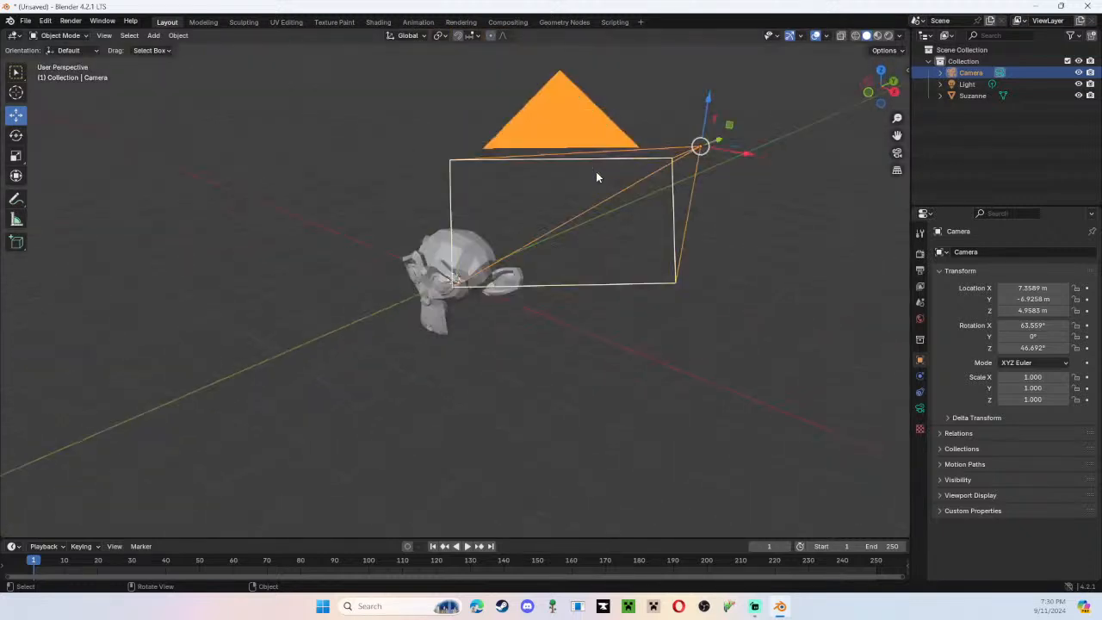
key(KP_0)
key(KP_0)
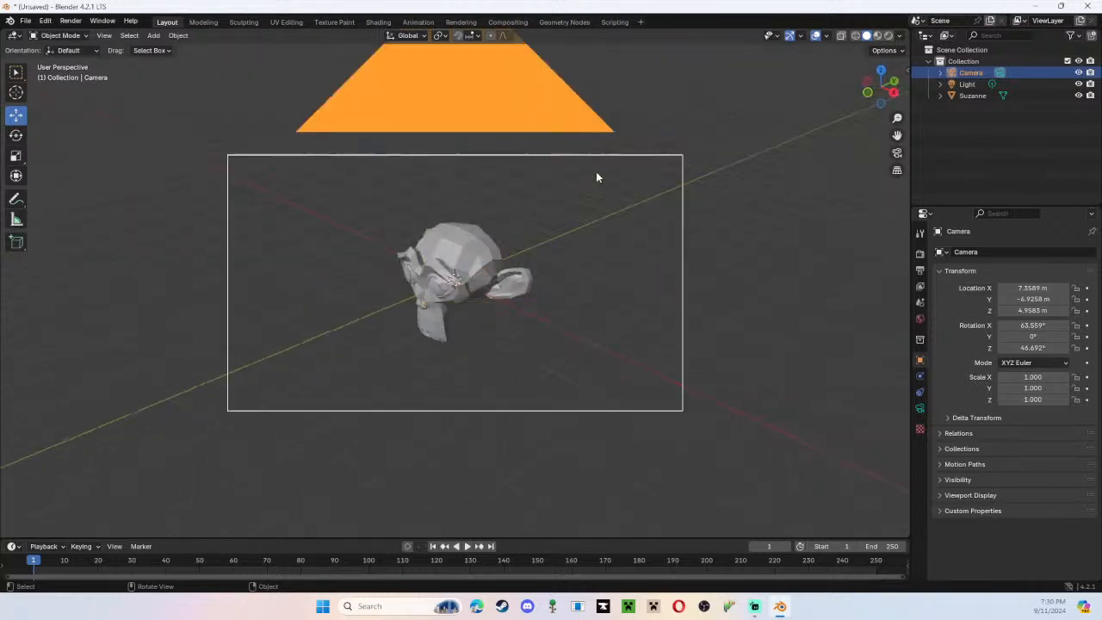
key(KP_0)
key(KP_0)
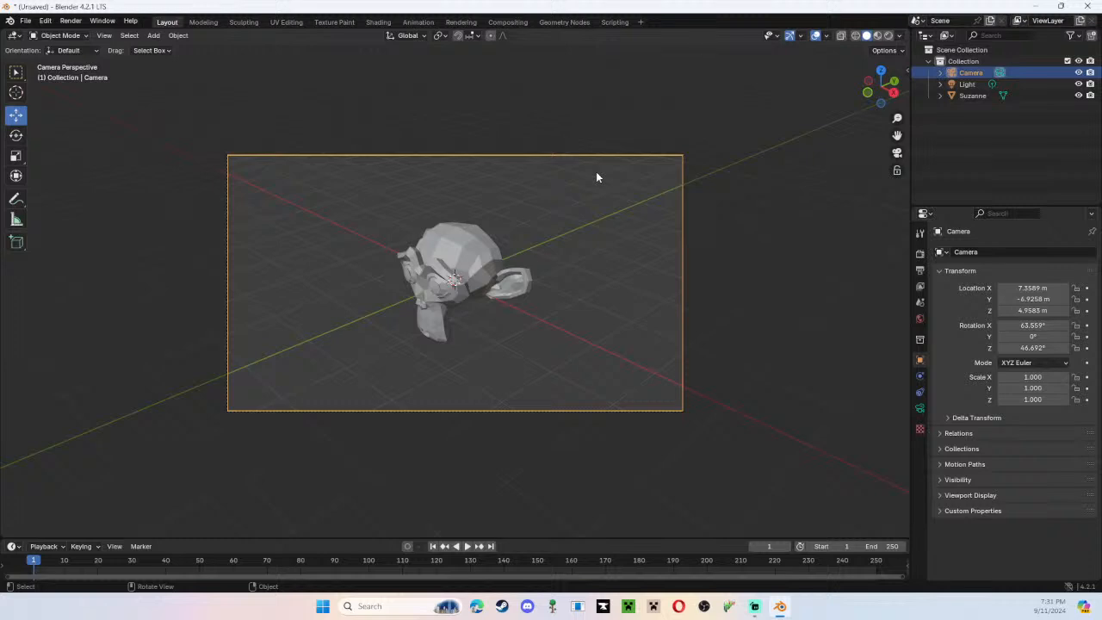
Try to move the camera freely while looking through it
key(g)
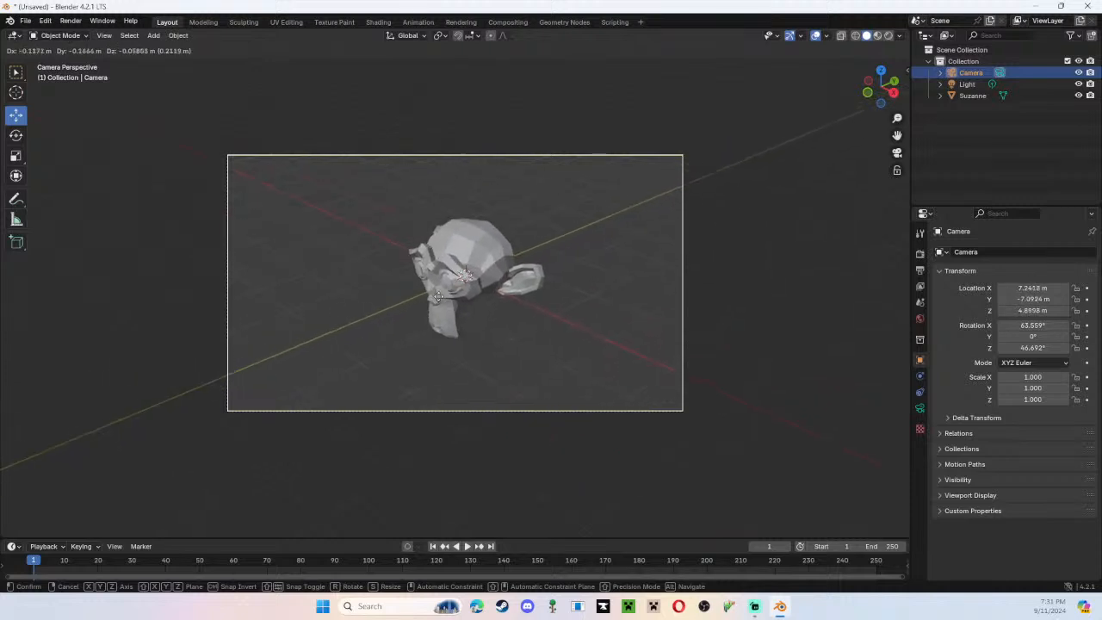
click(459, 282)
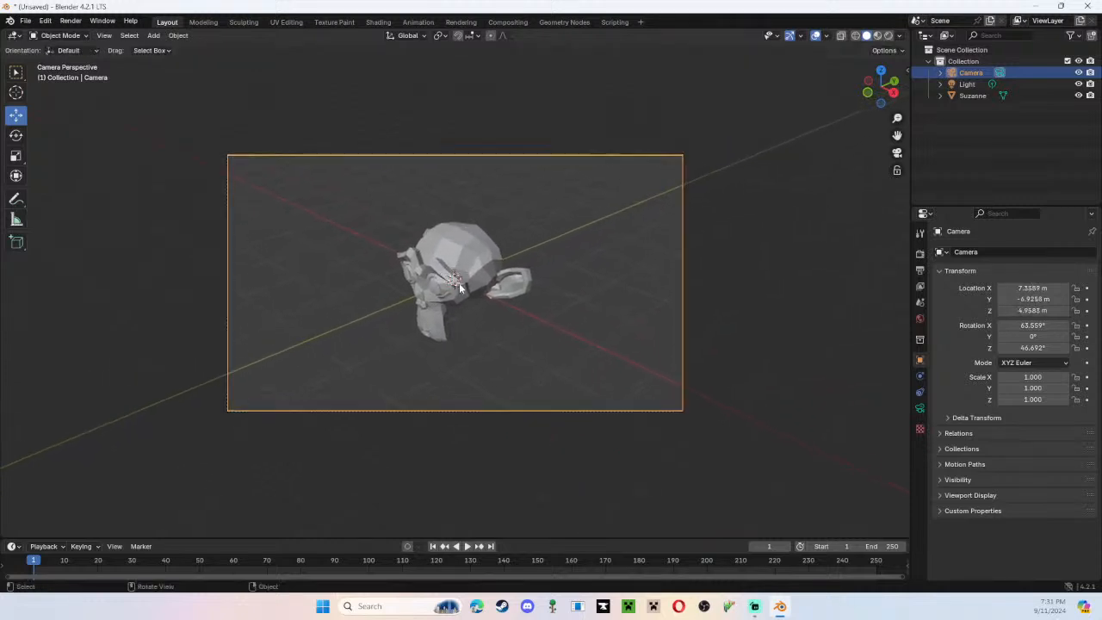
key(g)
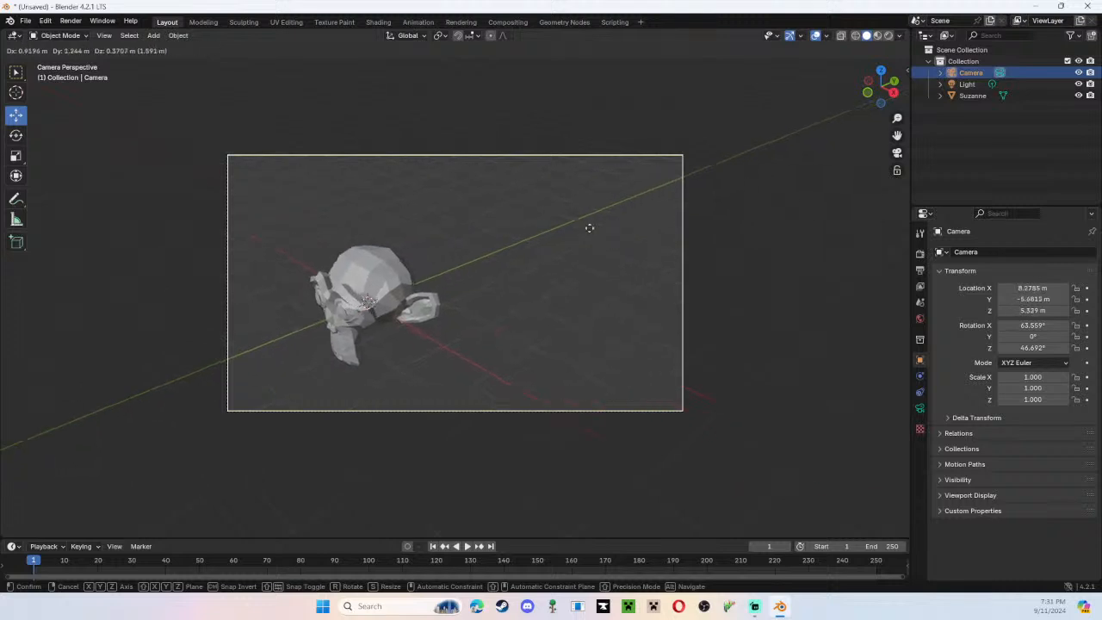
click(457, 262)
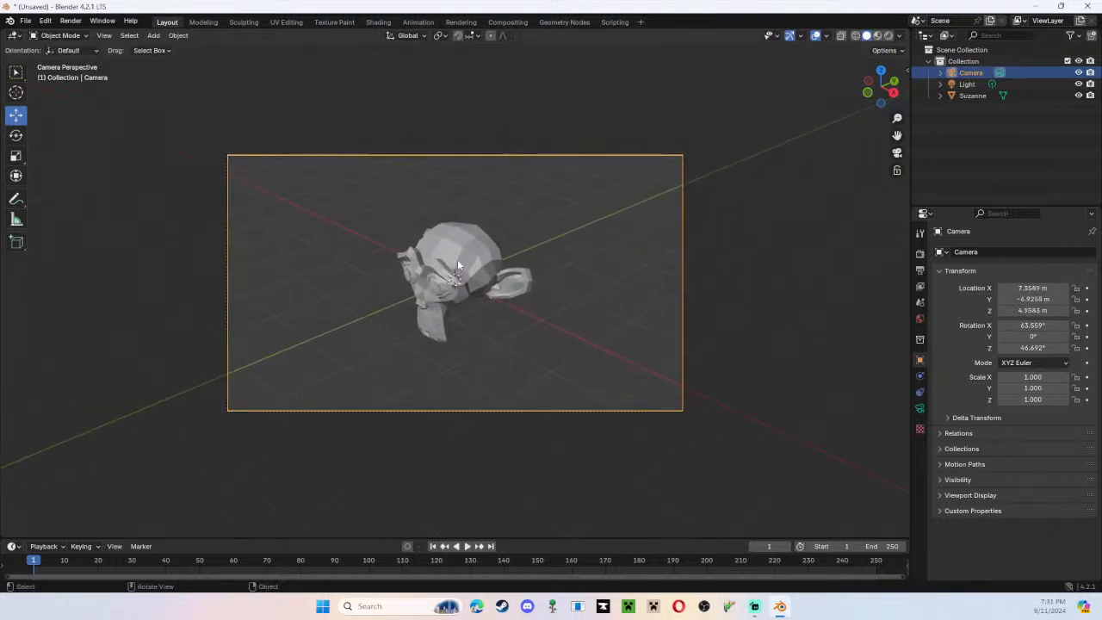
Return to the user perspective, clear the selection and briefly show the camera's transform values in the viewport
key(KP_0)
key(KP_0)
key(KP_0)
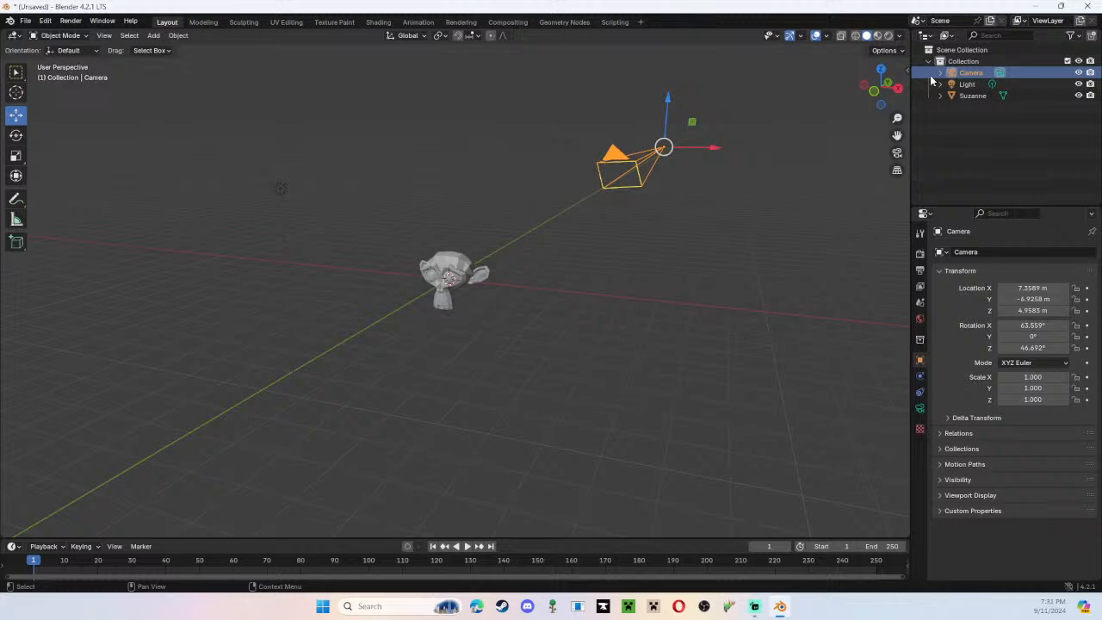
click(727, 232)
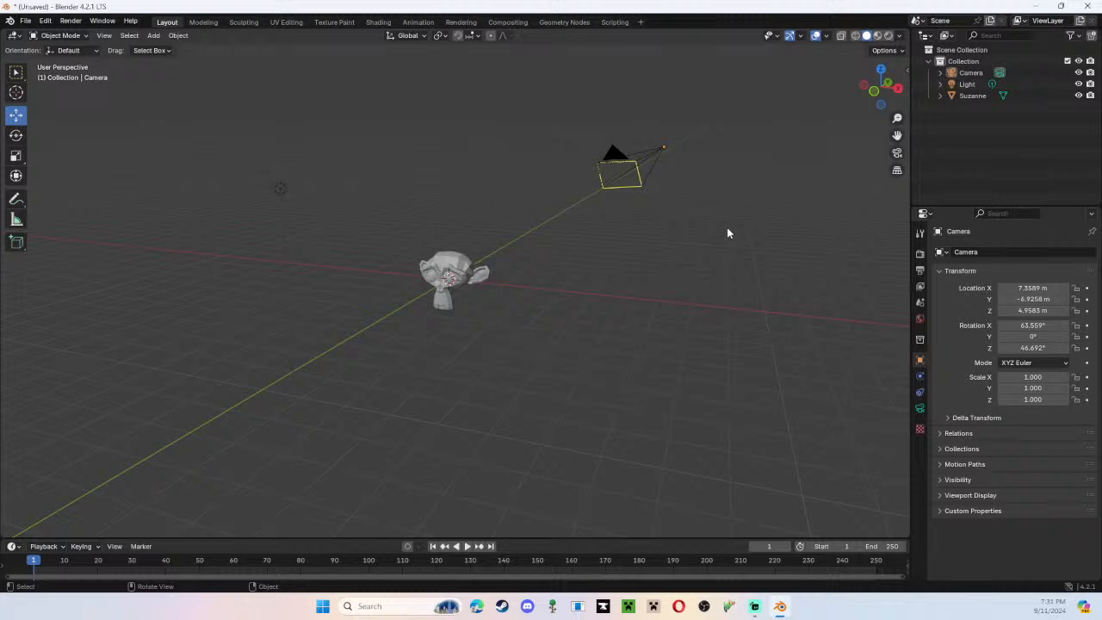
key(n)
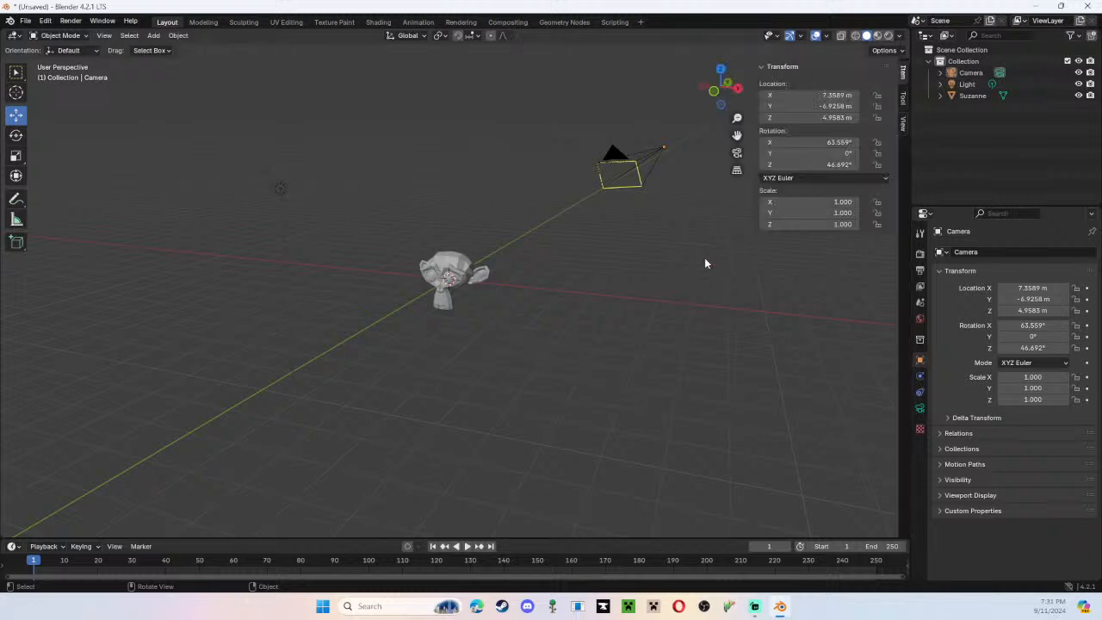
key(n)
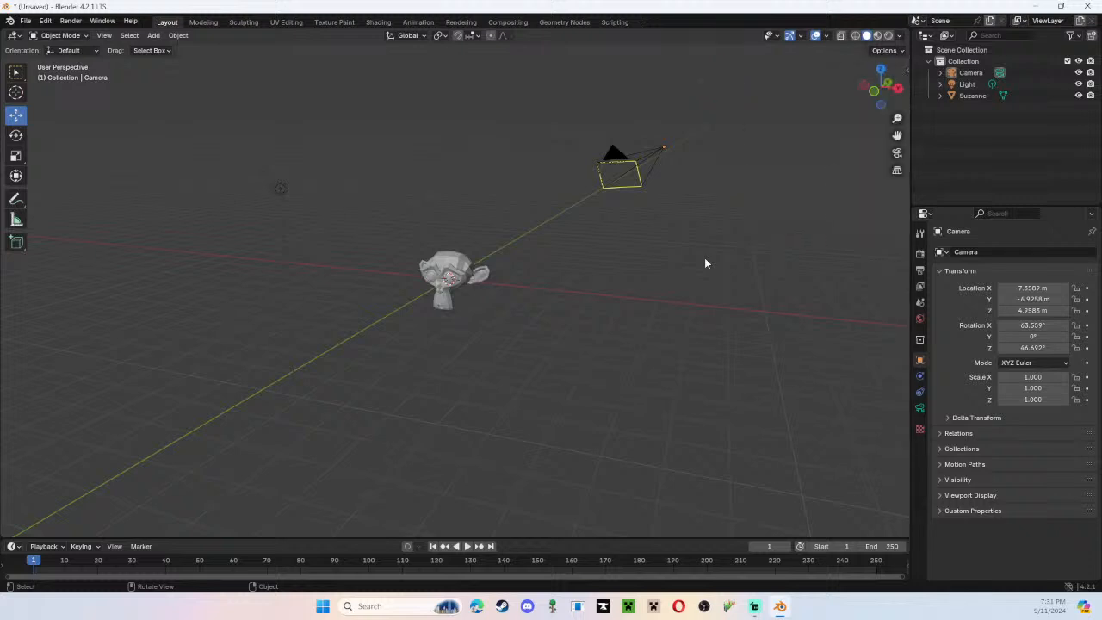
Look through the camera again, select it and enable locking the camera to the view
key(KP_0)
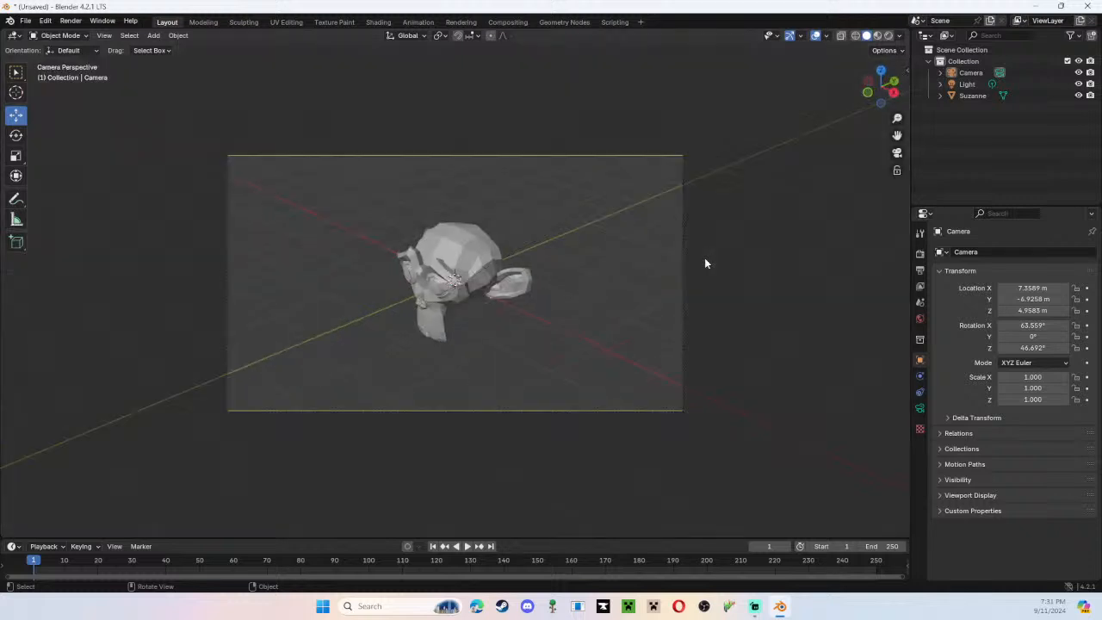
key(m)
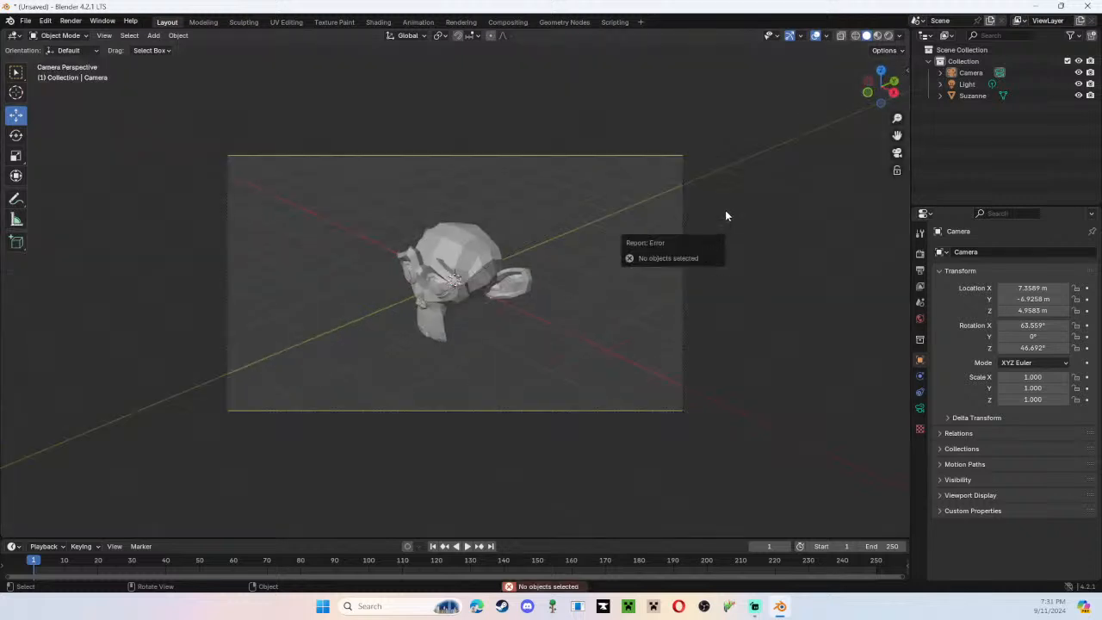
click(554, 160)
key(n)
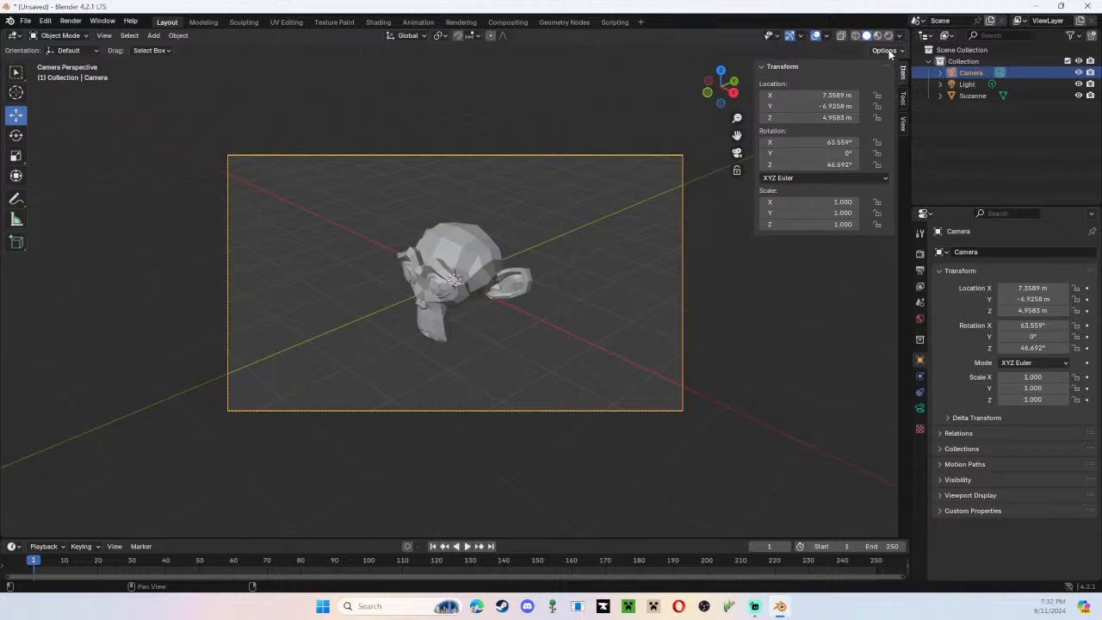
click(903, 125)
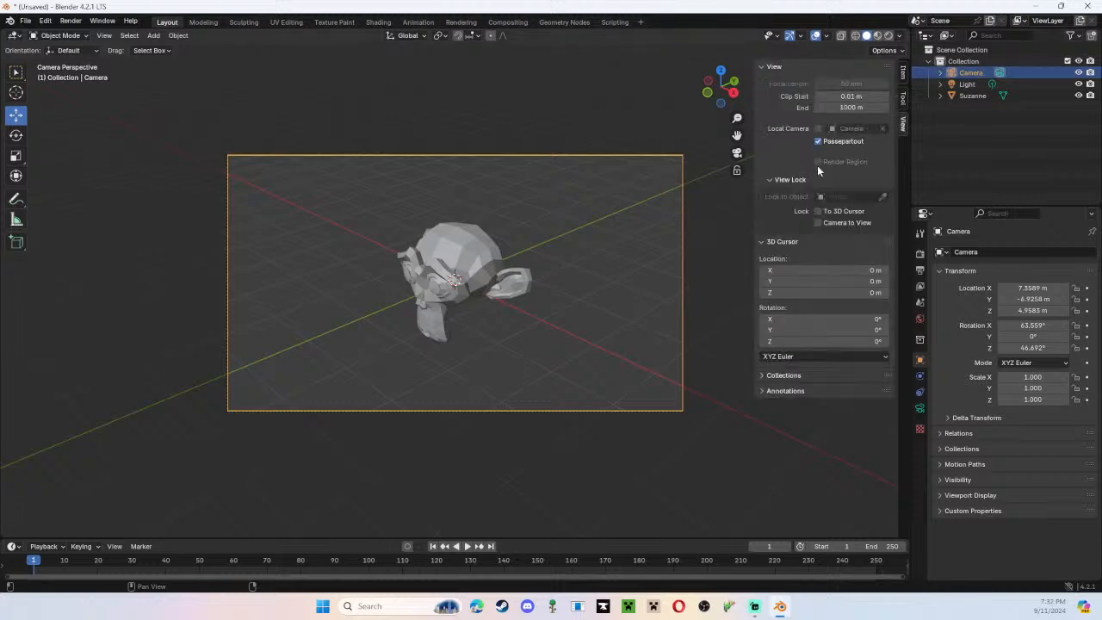
click(817, 223)
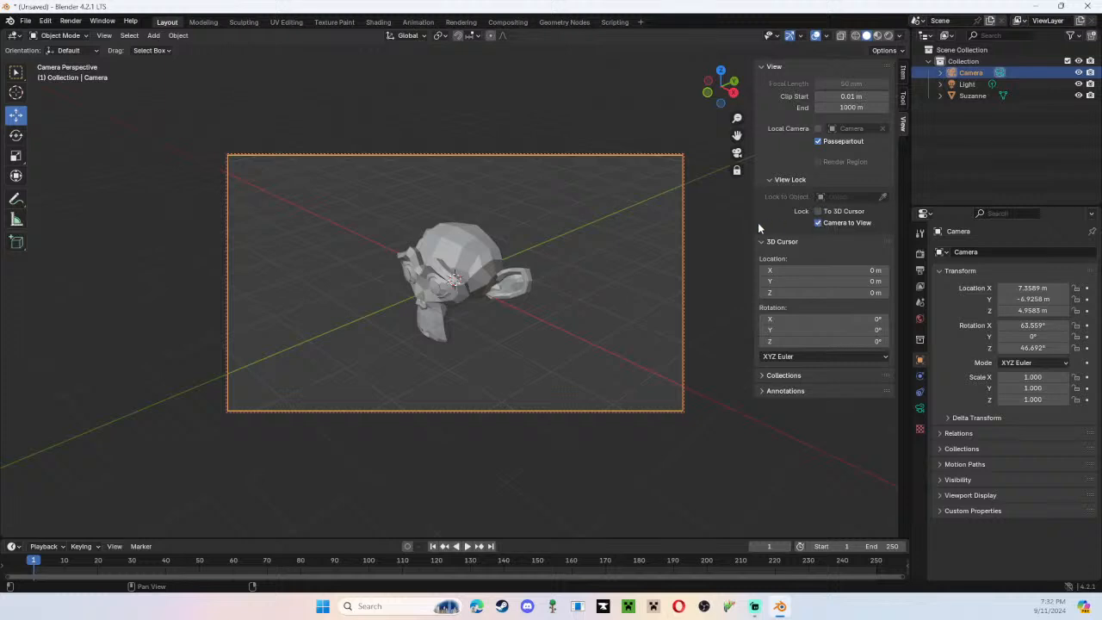
Reposition the camera through the locked view to about X 0.02, Y -4.63, Z -2.45 m, framing the monkey head from the front and below
click(562, 255)
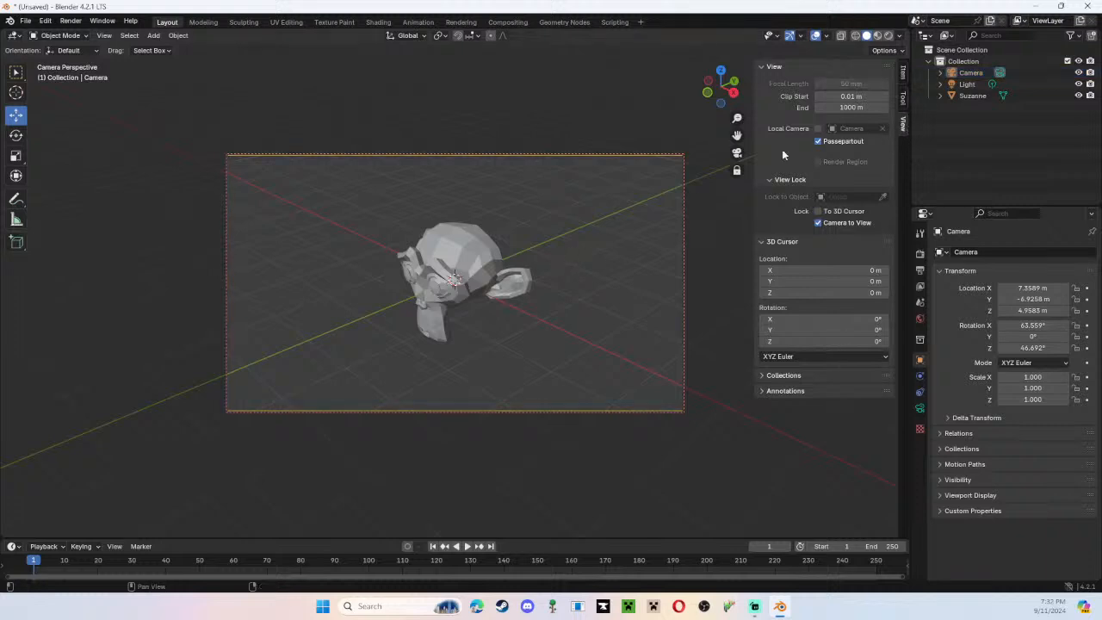
middle_drag(469, 287, 572, 254)
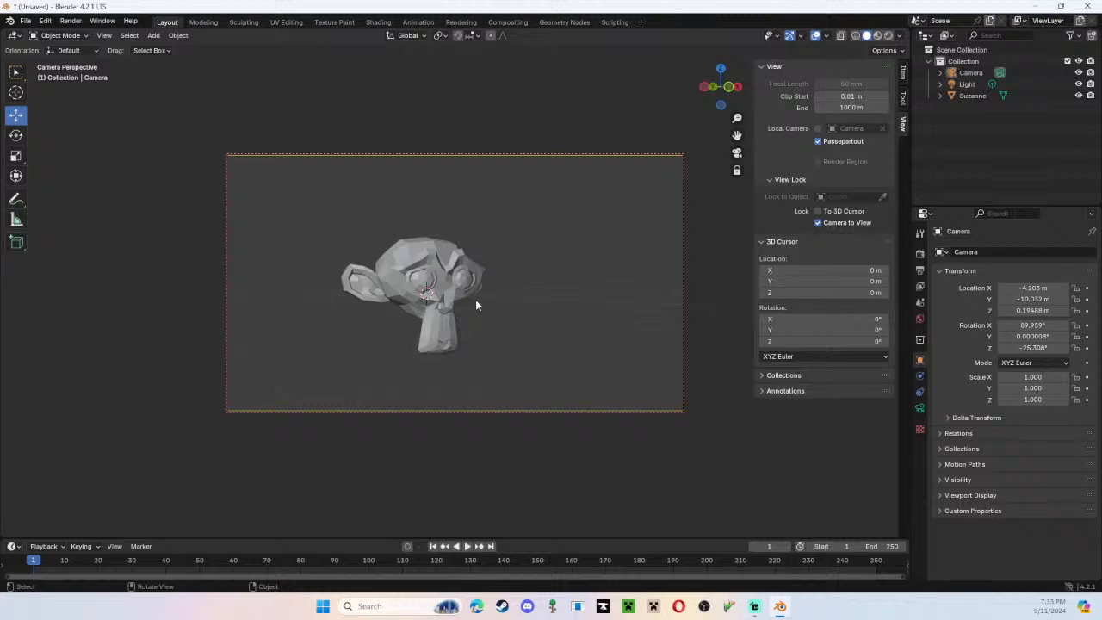
mouse_move(477, 304)
shift+middle_down()
mouse_move(480, 291)
mouse_move(483, 299)
shift+middle_up()
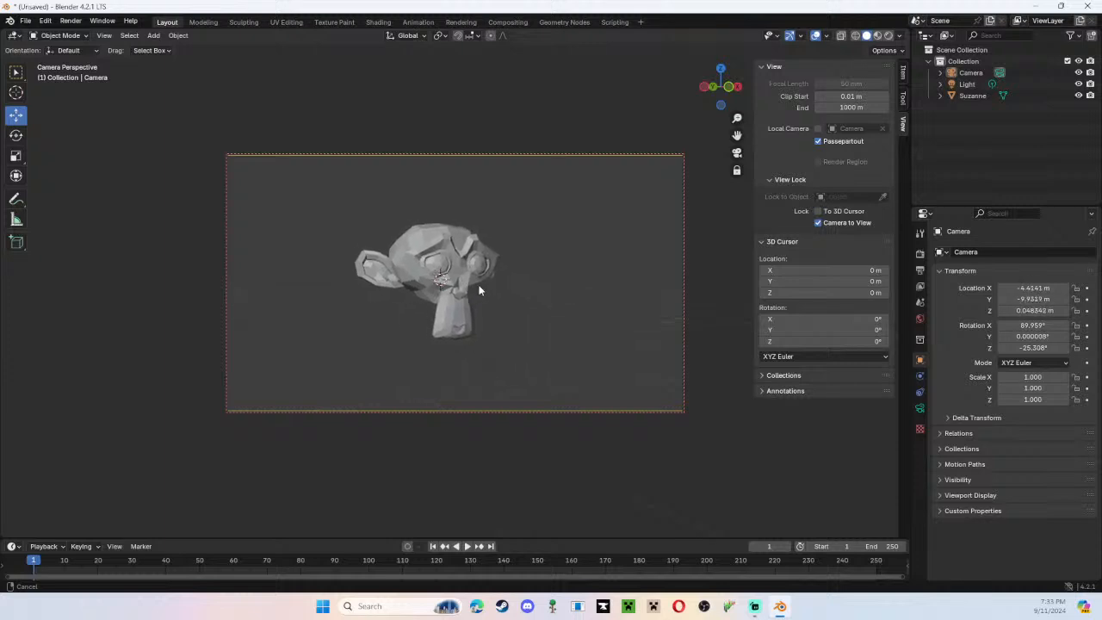
scroll(483, 299, up, 3)
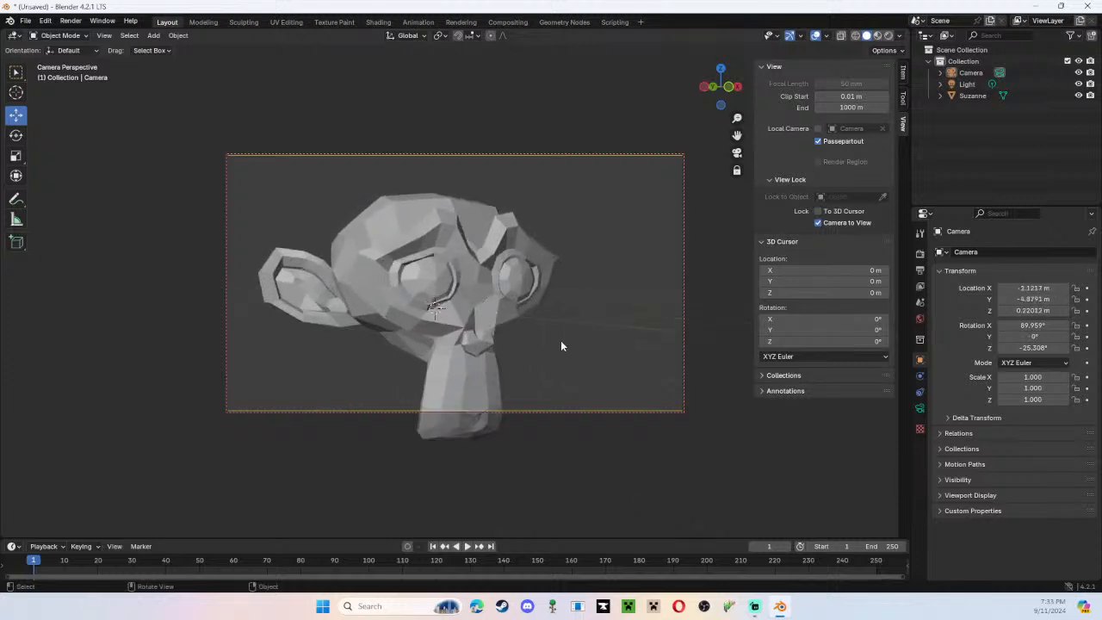
middle_drag(561, 345, 523, 294)
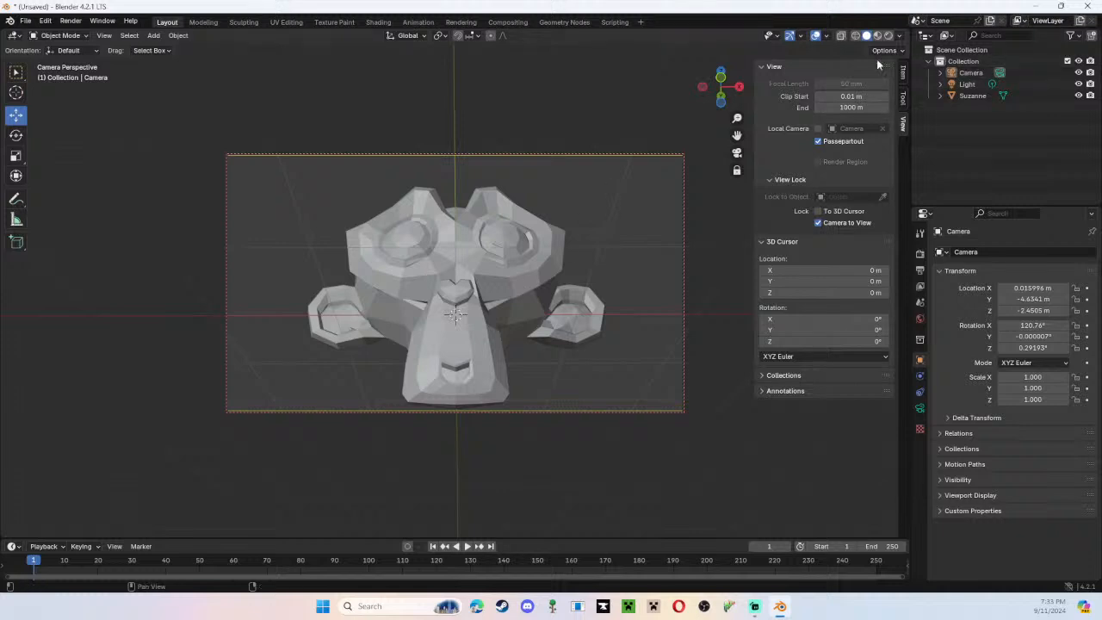
key(n)
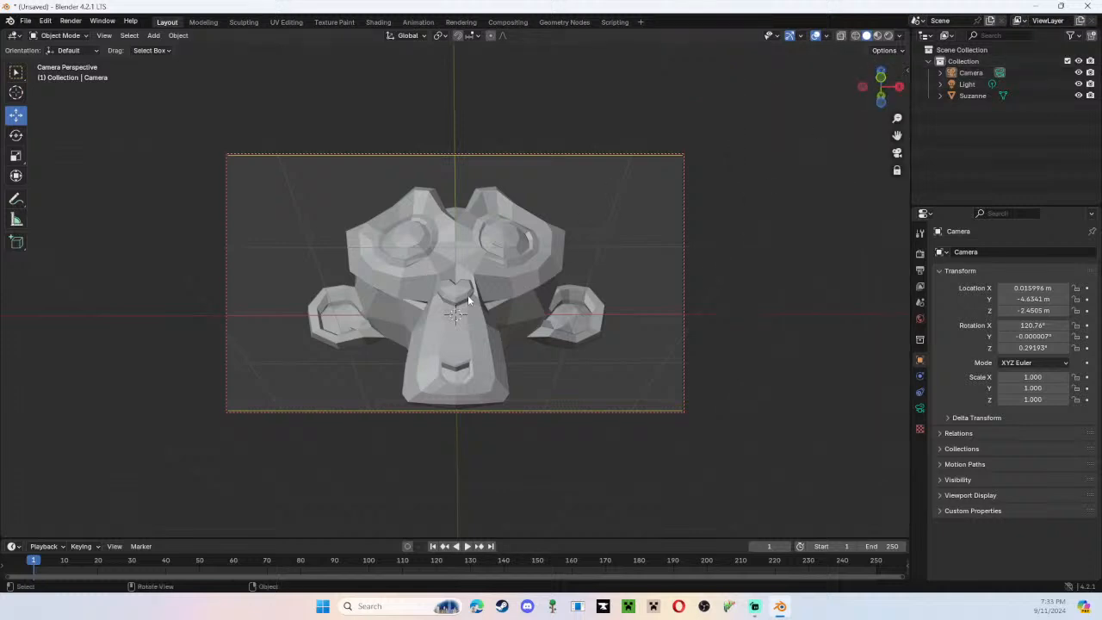
Leave the camera view and examine the camera's position relative to the monkey head from several angles
key(KP_0)
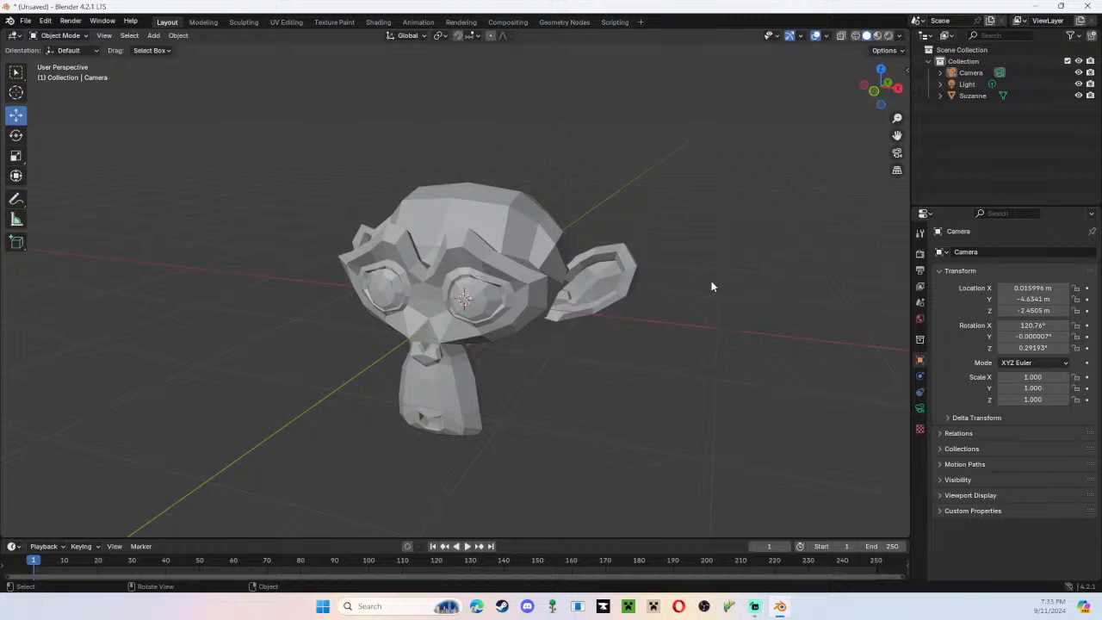
middle_drag(711, 286, 715, 324)
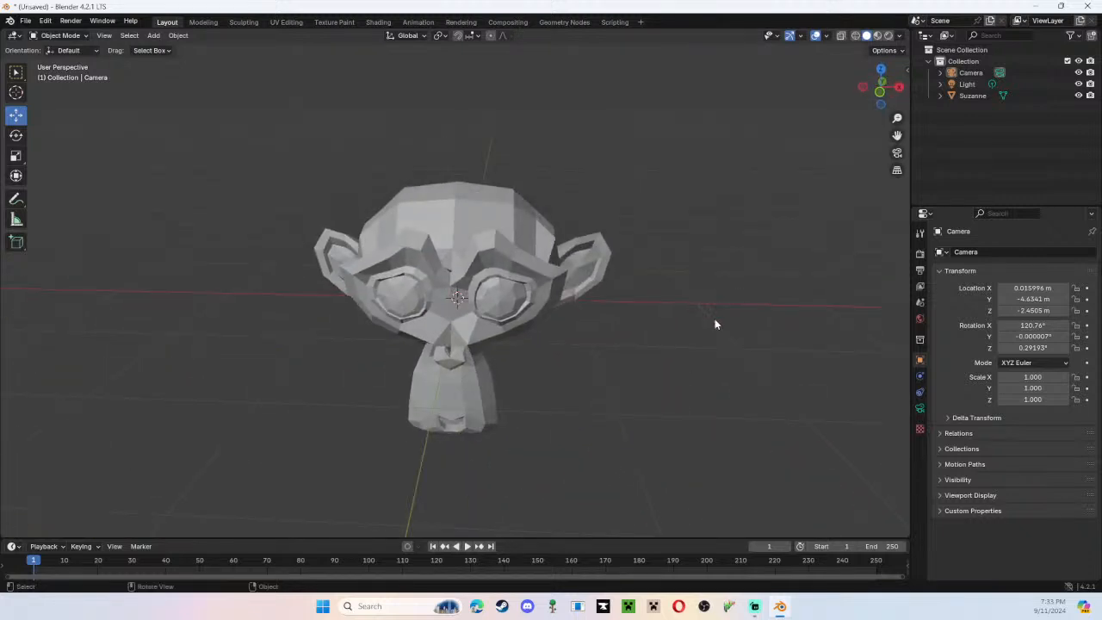
shift+middle_drag(676, 387, 682, 327)
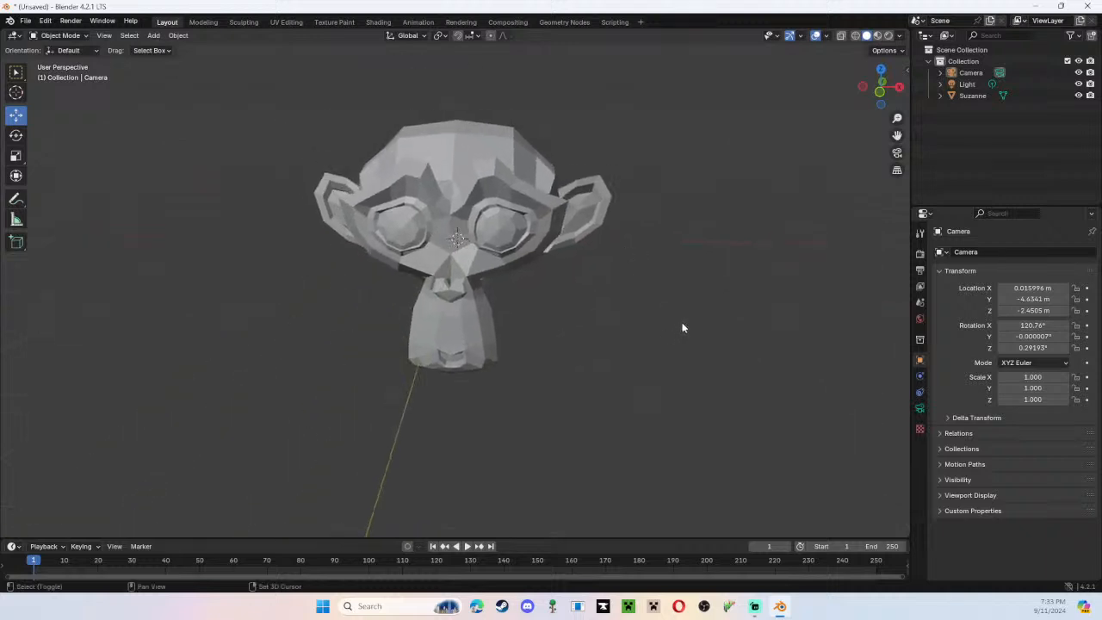
scroll(563, 276, down, 5)
middle_drag(593, 381, 469, 285)
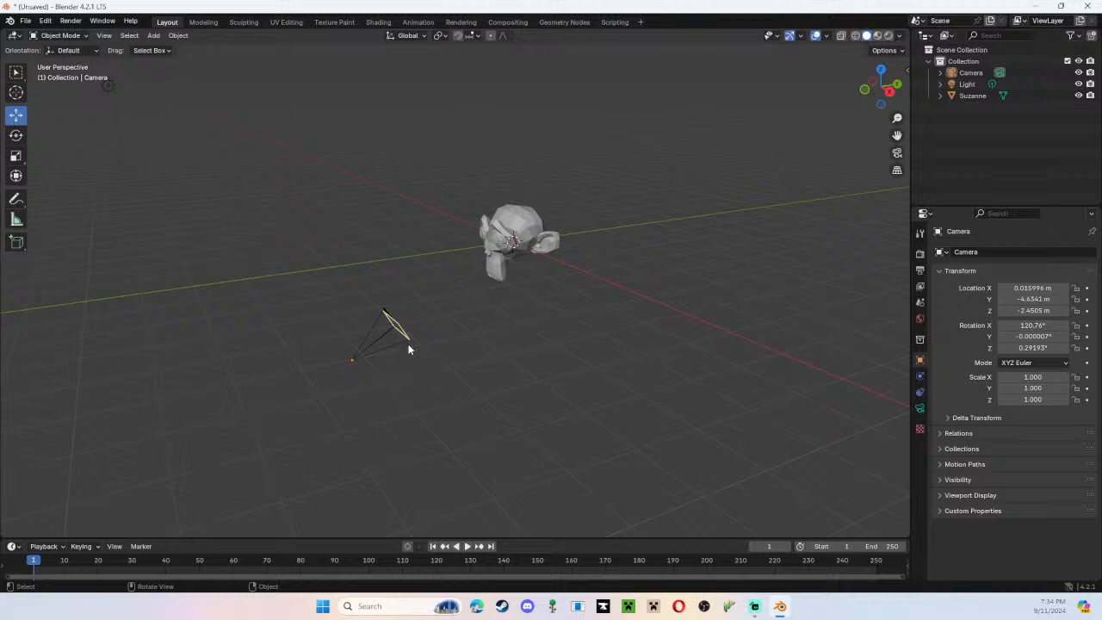
Render an image of the monkey head from the current low camera position, then return to the viewport
click(79, 24)
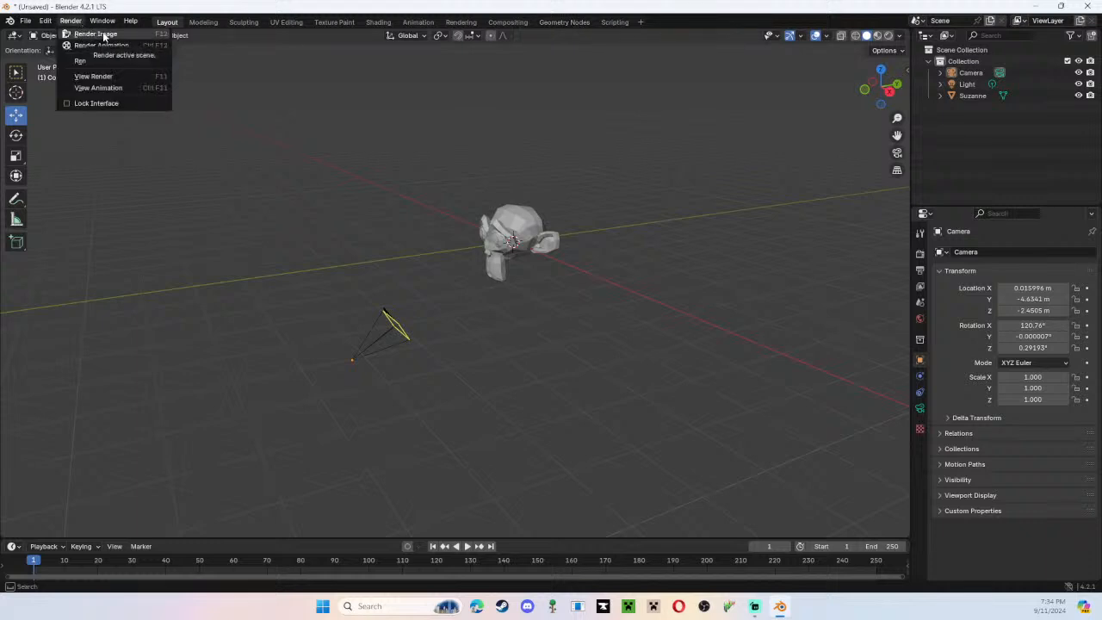
click(103, 35)
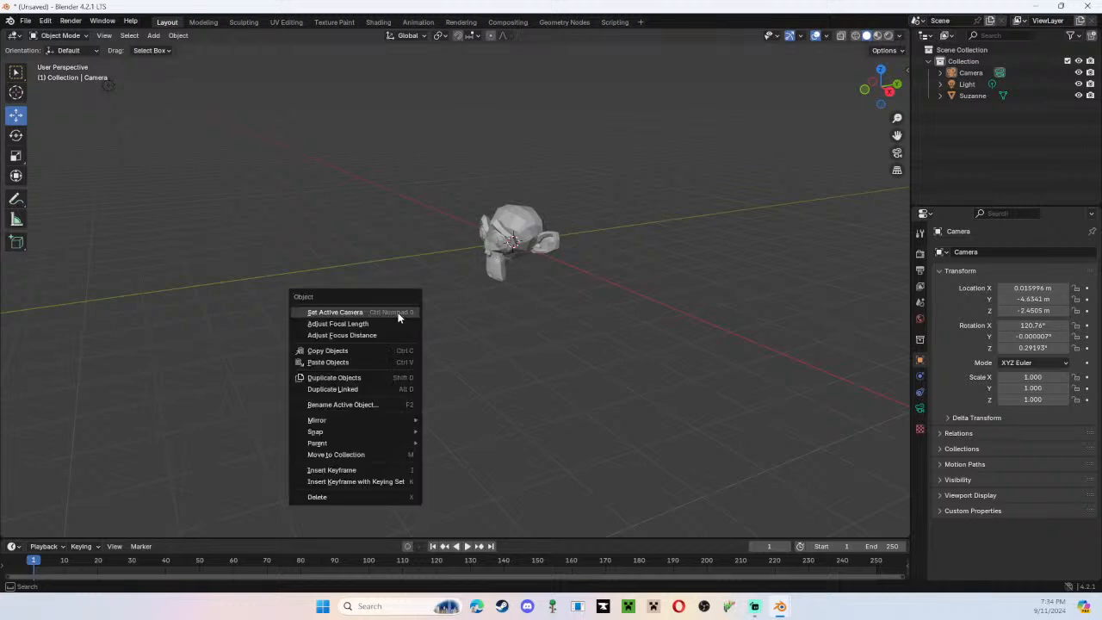
right_click(399, 316)
right_click(517, 307)
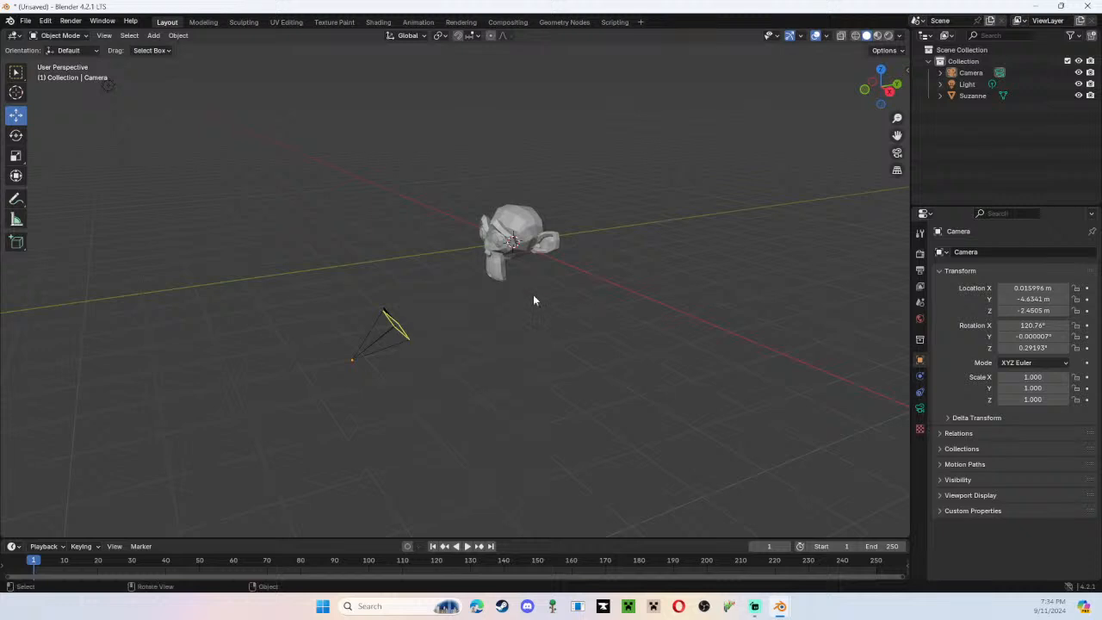
Select the camera and show its lens settings through its data entry in the scene hierarchy
click(396, 321)
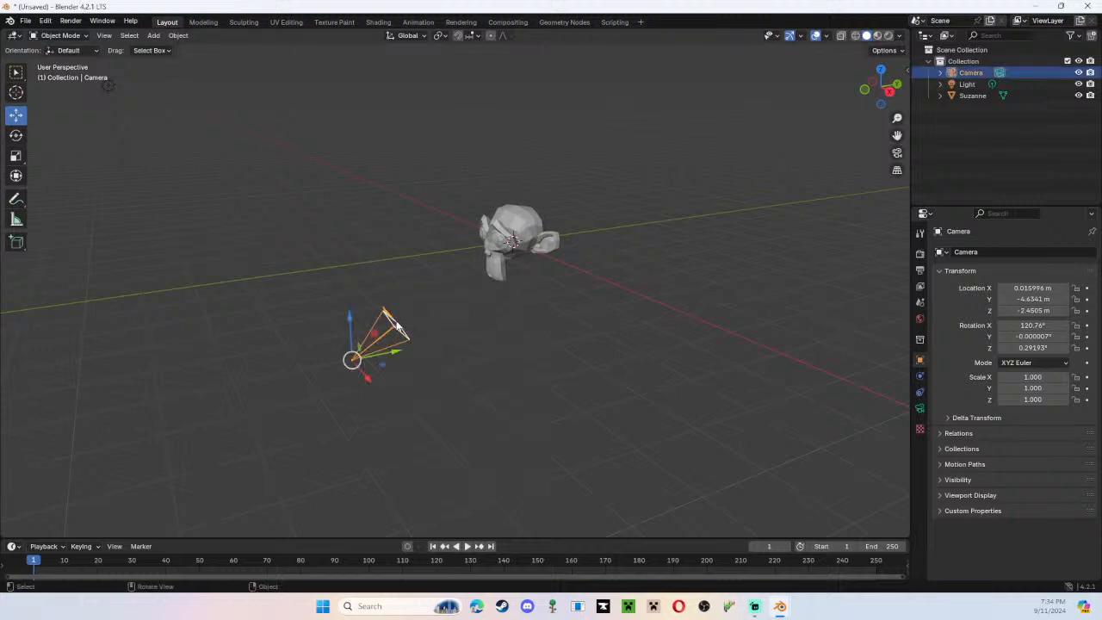
click(939, 73)
click(970, 84)
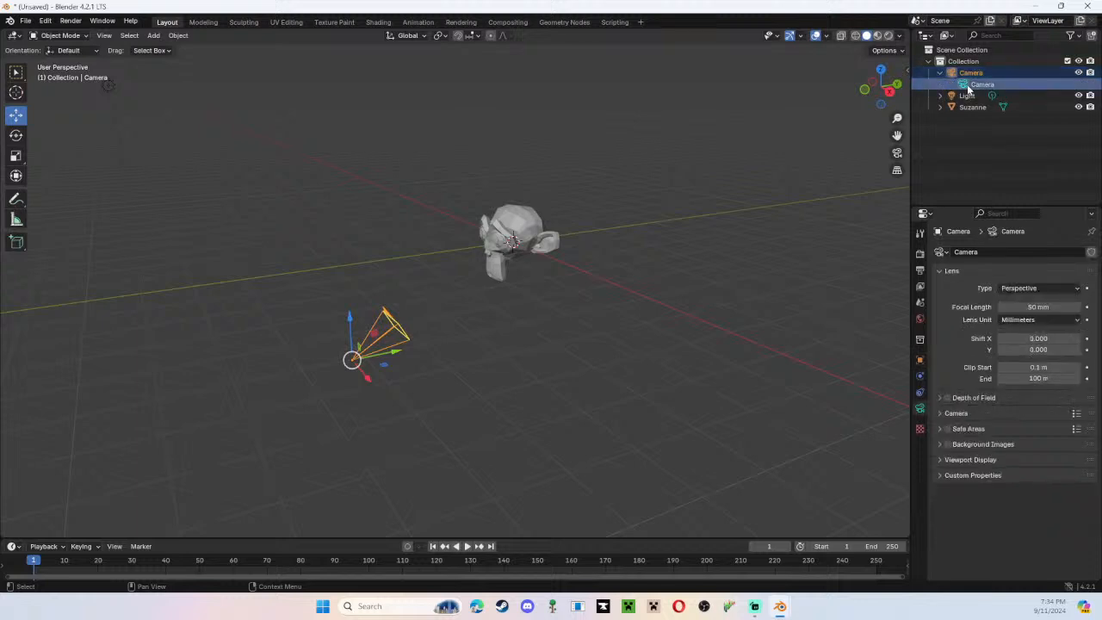
click(939, 72)
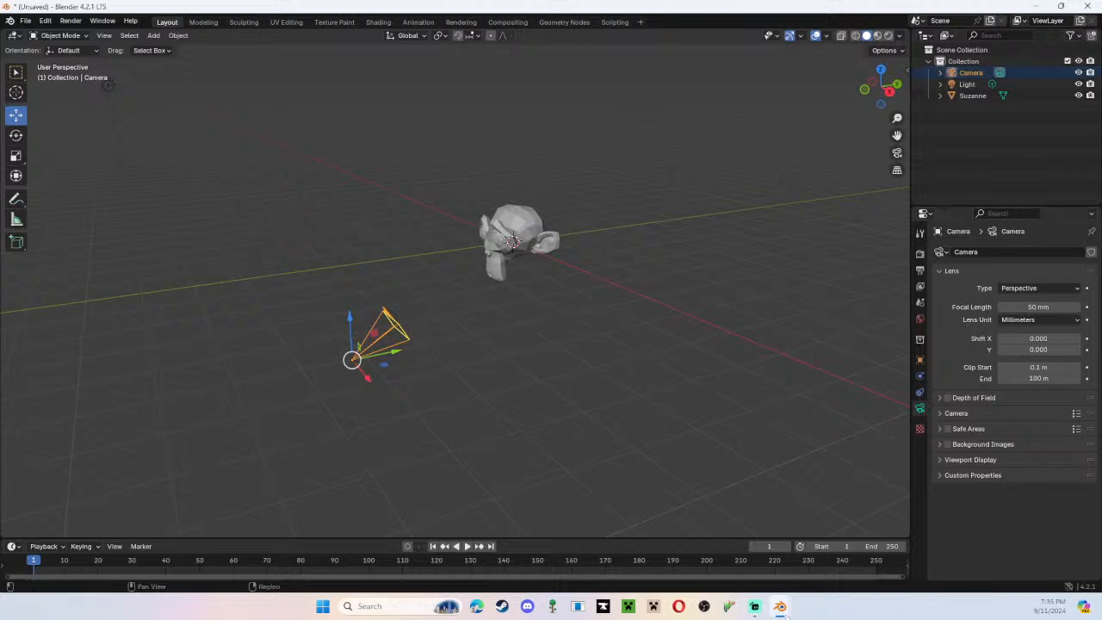
Bring up the finished render window, examine the monkey head image and close the window
mouse_move(789, 613)
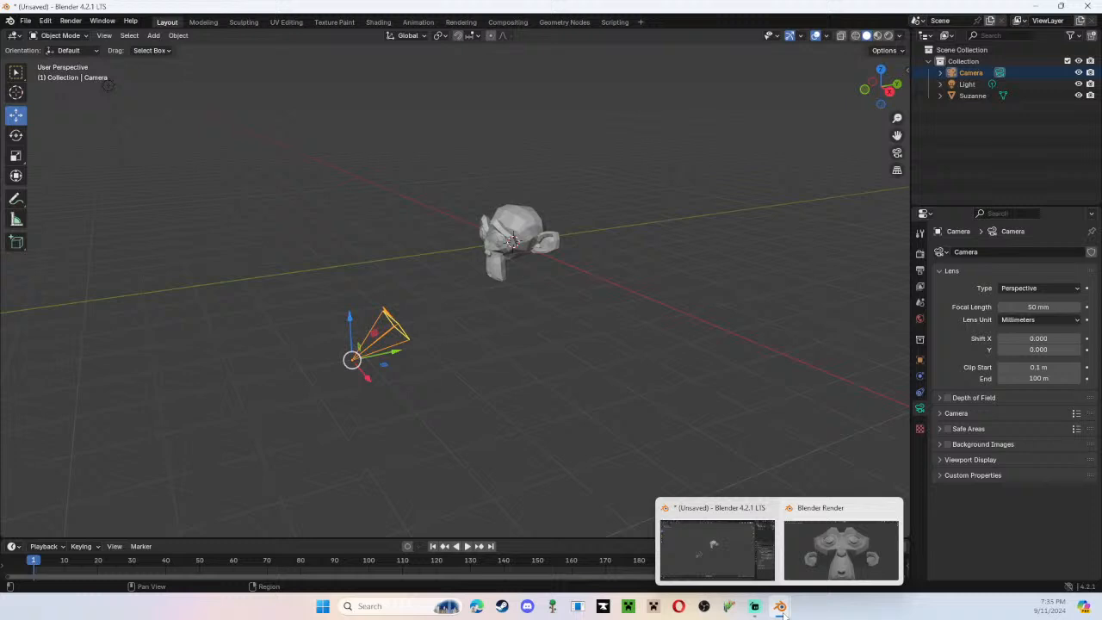
click(792, 561)
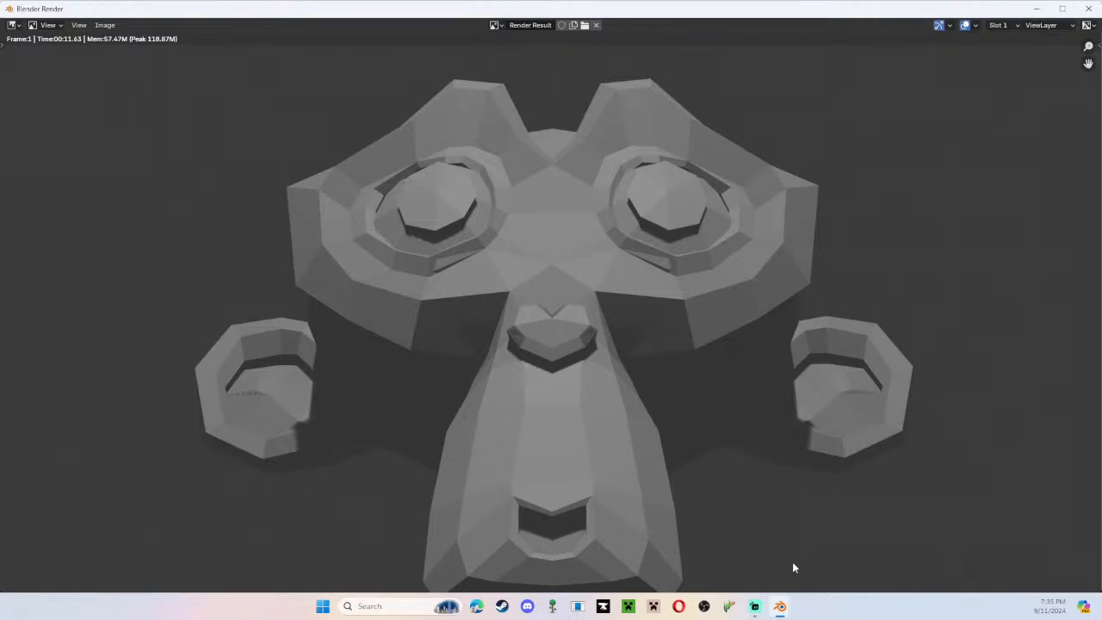
mouse_move(607, 16)
mouse_down()
mouse_move(617, 12)
mouse_move(607, 13)
mouse_up()
click(1088, 9)
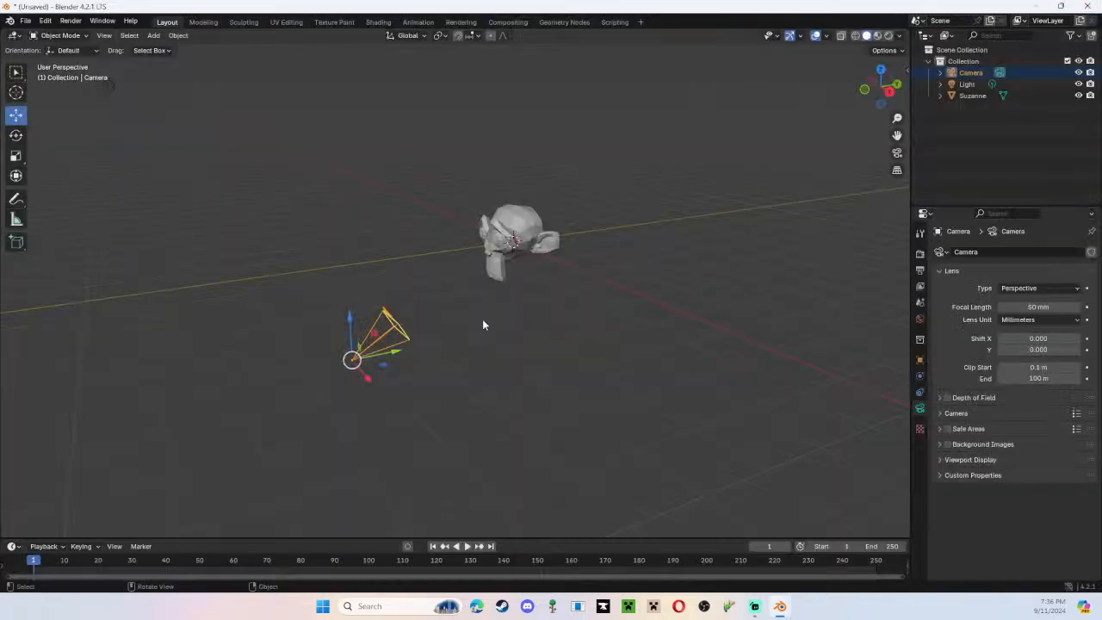
Look through the locked camera and orbit it to a level three-quarter view of the monkey head
key(KP_0)
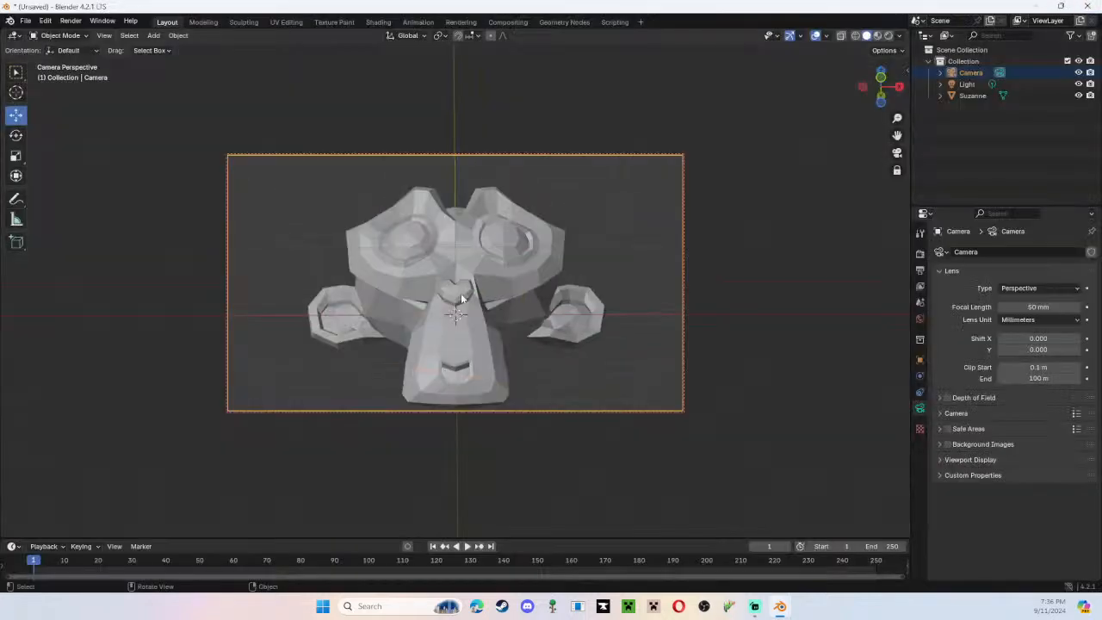
middle_drag(460, 293, 472, 334)
middle_drag(477, 280, 413, 240)
scroll(491, 284, down, 4)
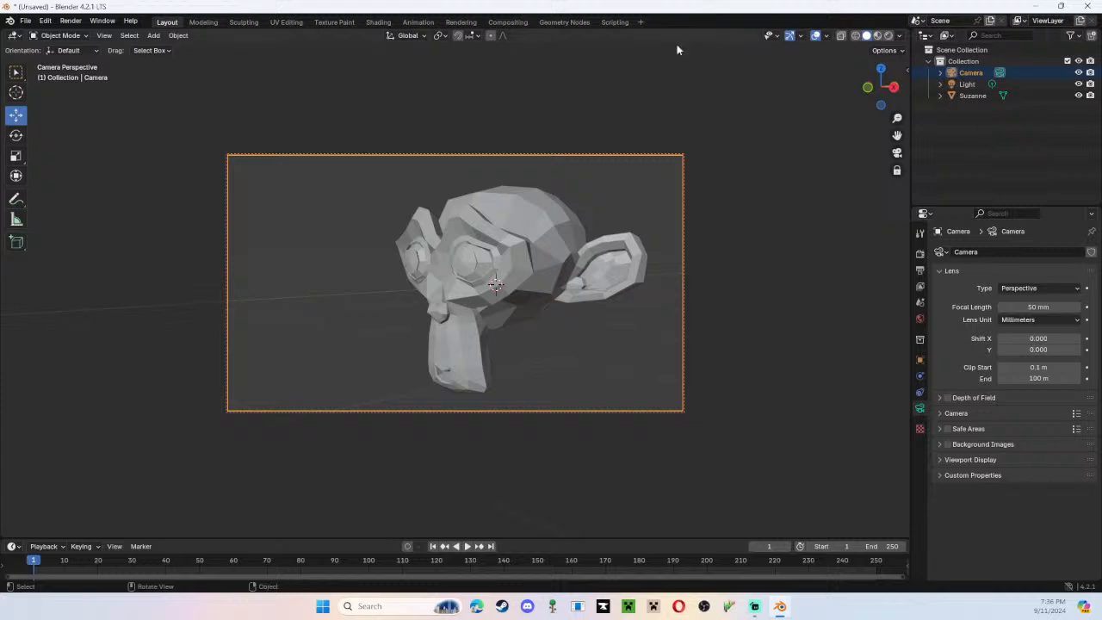
click(71, 21)
Leave the camera view and compare the camera's frame and position with the monkey head from several angles
middle_drag(409, 112, 769, 352)
scroll(636, 346, down, 5)
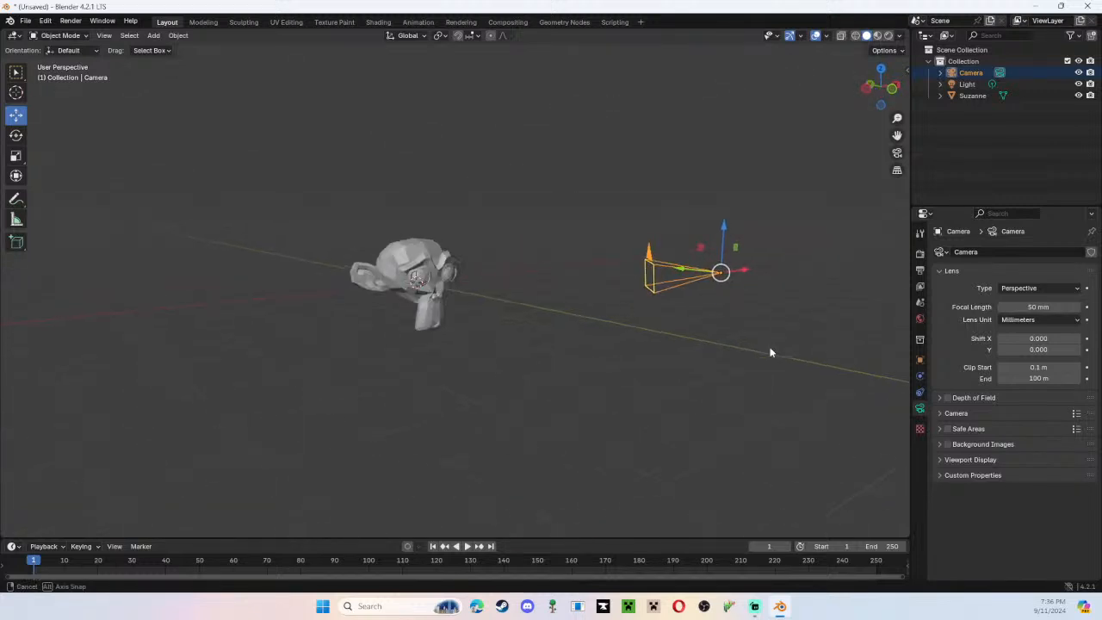
middle_drag(631, 264, 513, 261)
scroll(513, 261, up, 10)
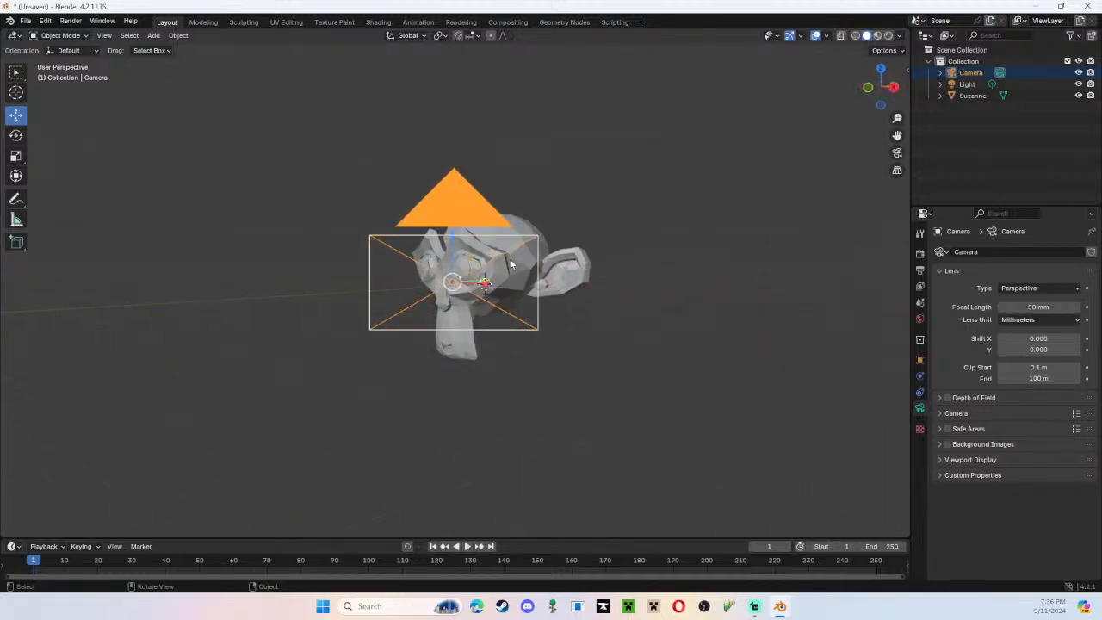
key(g)
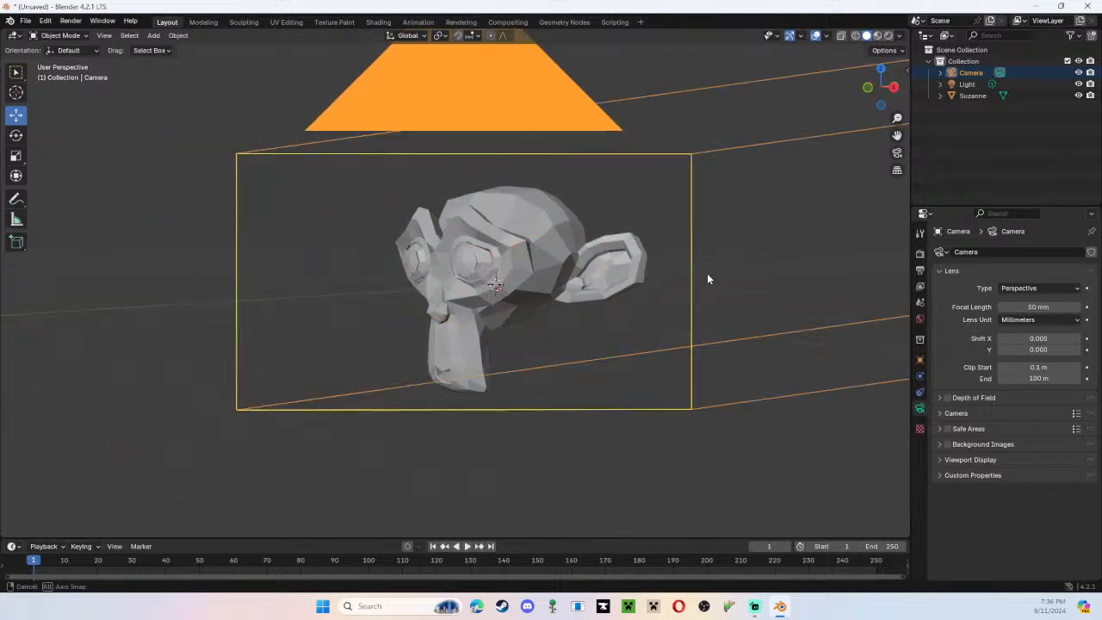
middle_drag(707, 275, 706, 274)
middle_drag(324, 292, 512, 264)
right_click(433, 299)
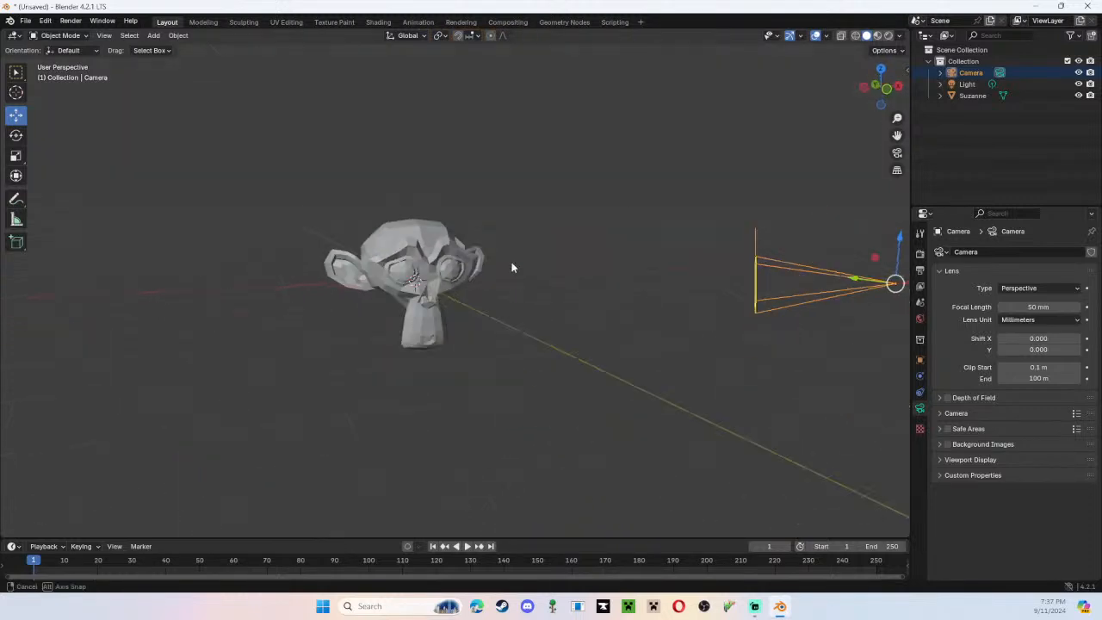
scroll(489, 353, down, 3)
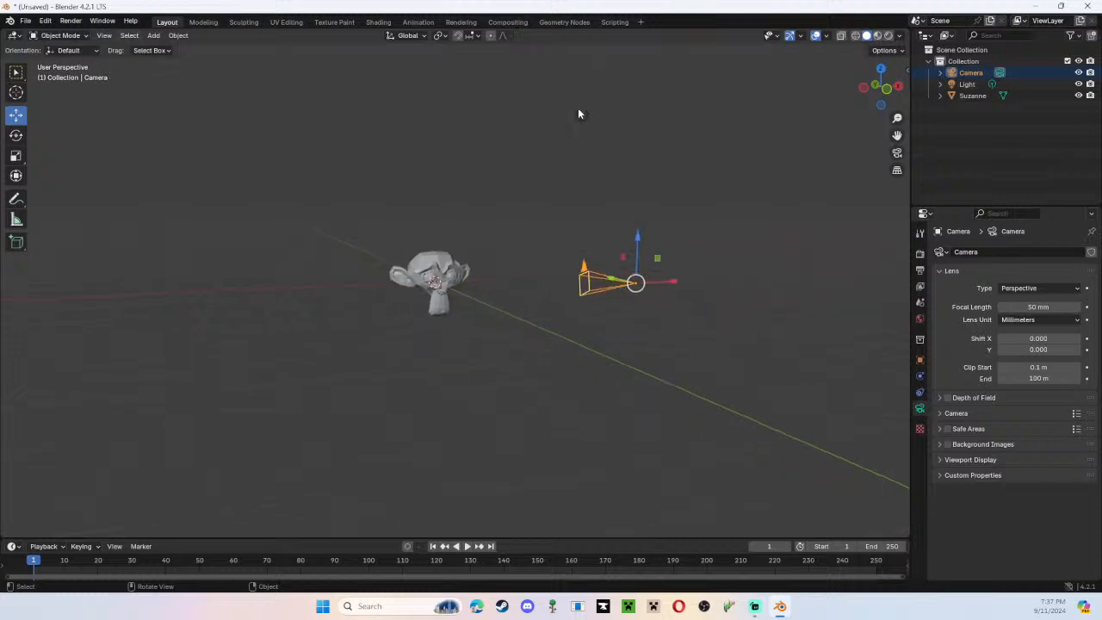
Select the point light and move it about 5.26 m along the global Y axis
click(582, 116)
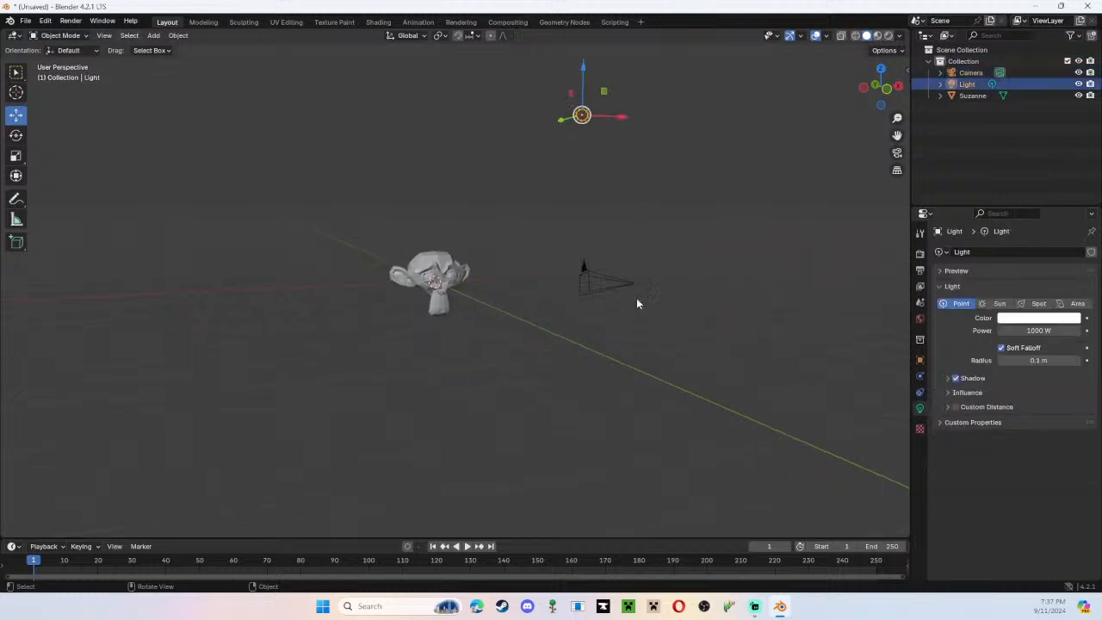
middle_drag(637, 300, 643, 245)
key(g)
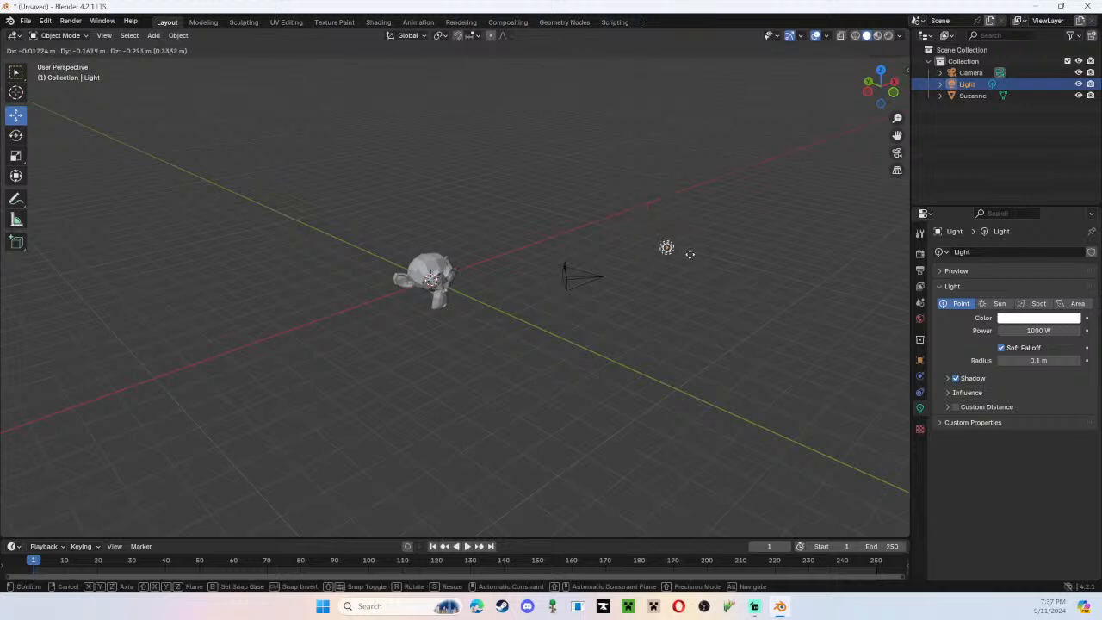
key(y)
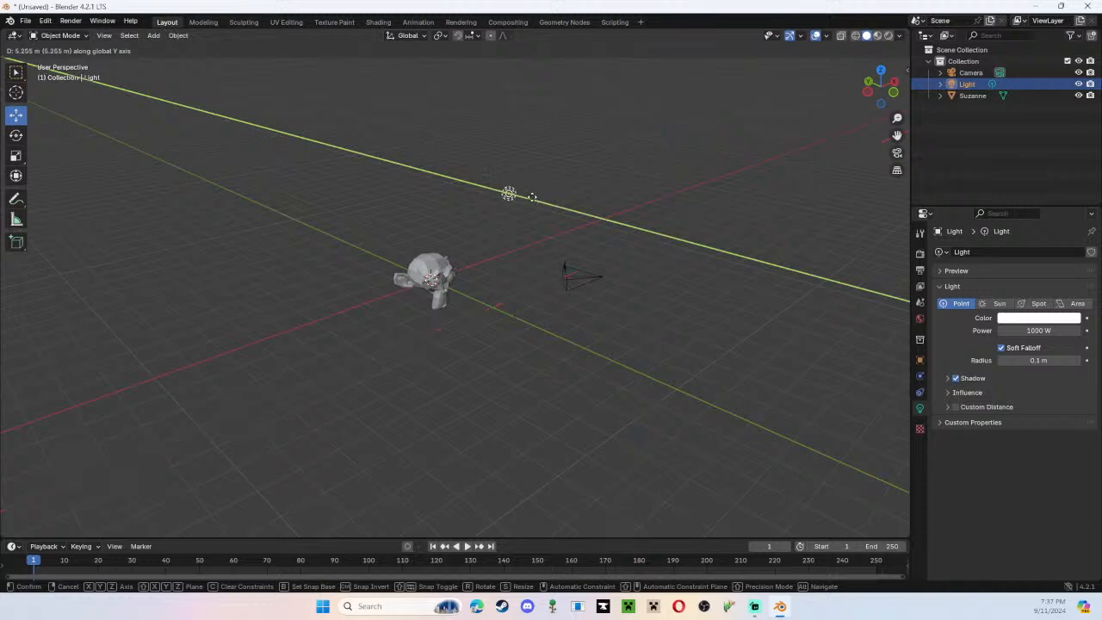
click(532, 197)
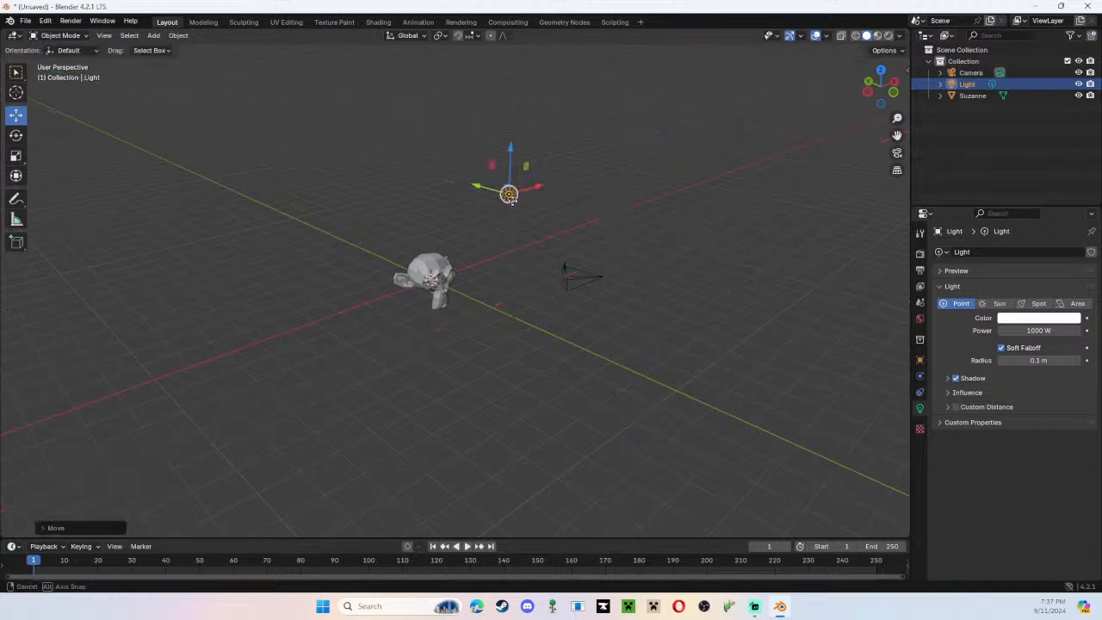
Move the light along the global X axis, away from the monkey head
key(g)
key(x)
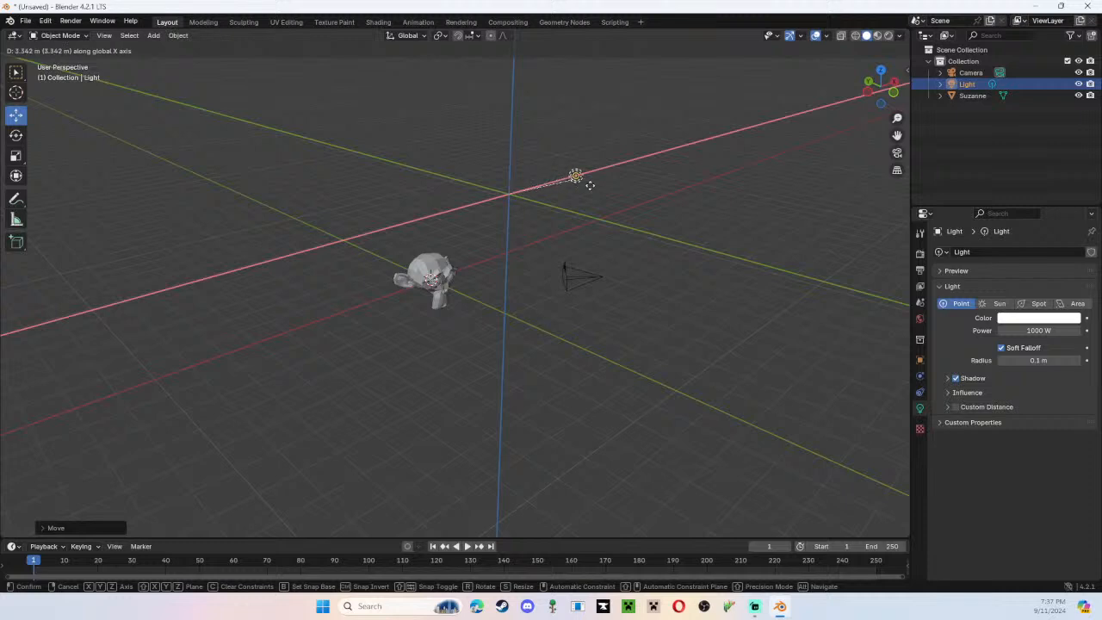
key(y)
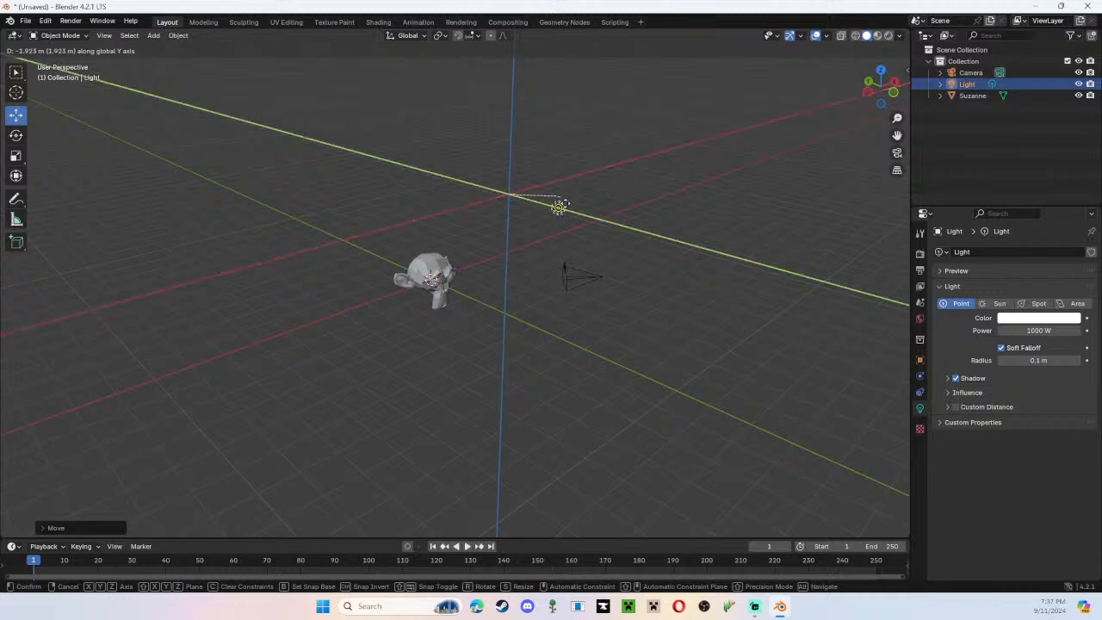
key(x)
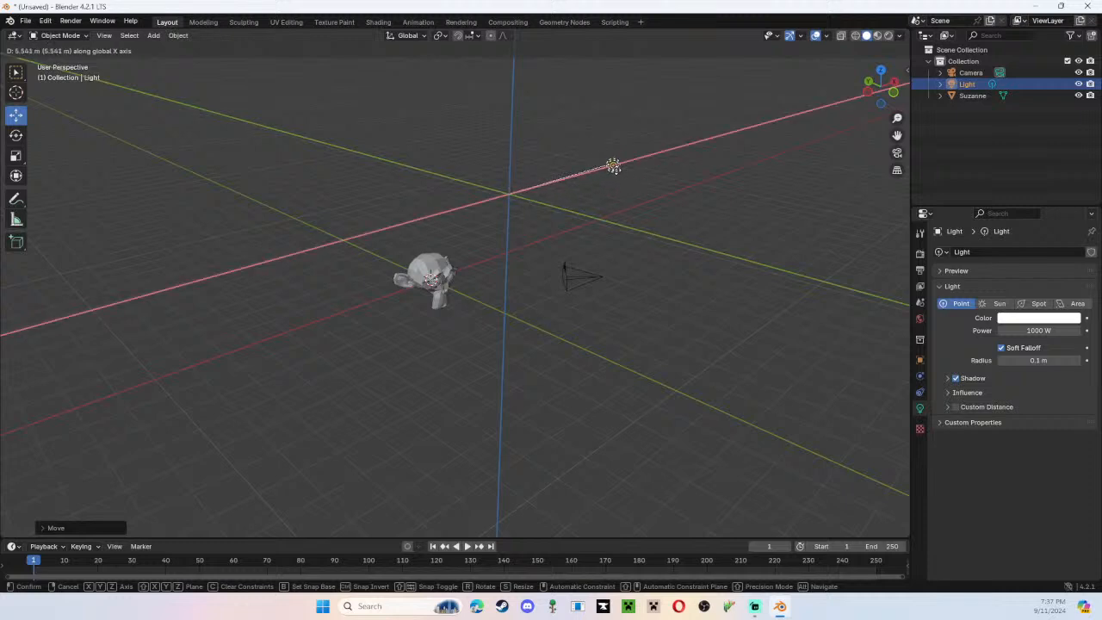
click(651, 218)
Move the light about 2.7 m back along the X axis, then reposition it freely near the camera
middle_drag(651, 219, 537, 238)
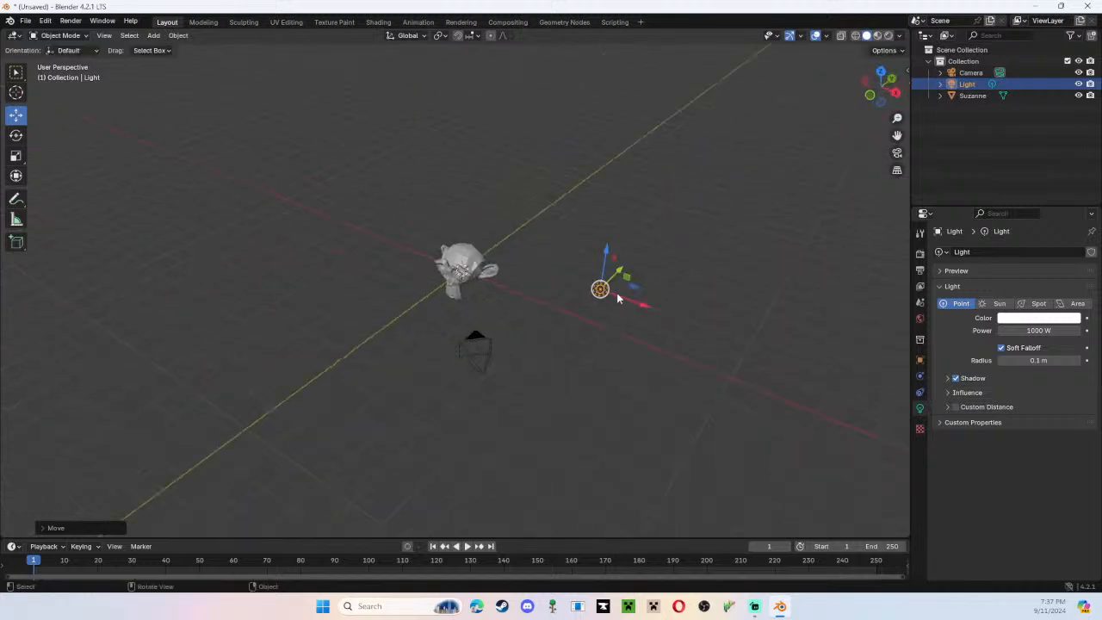
key(g)
key(x)
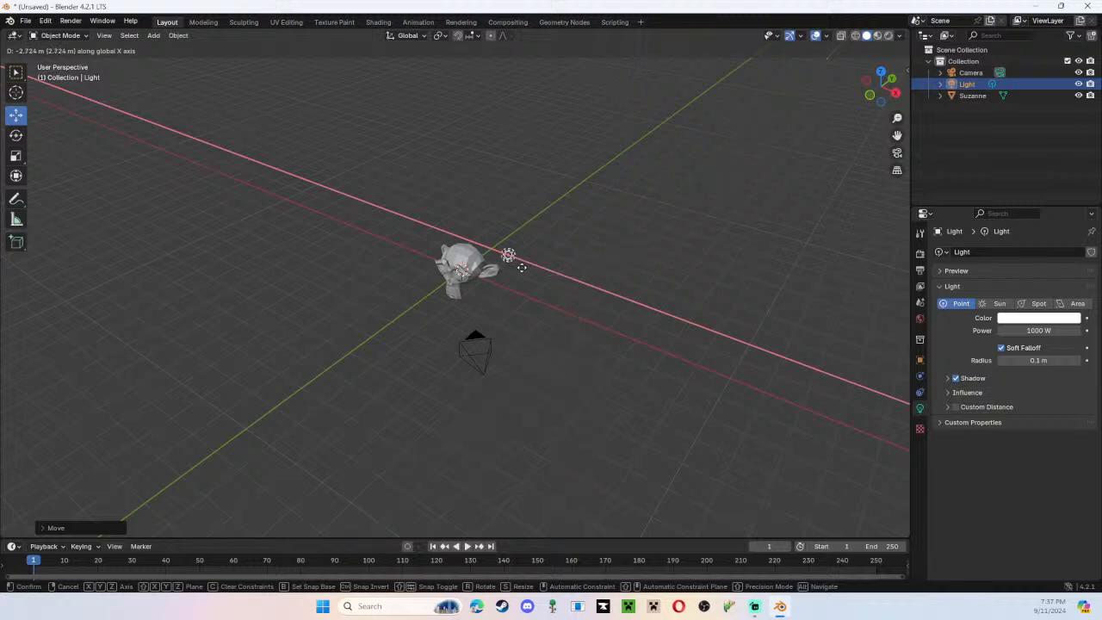
click(520, 271)
middle_drag(522, 271, 471, 295)
key(g)
click(469, 297)
Place the light diagonally behind the camera in top view and lower it in front view to slightly above the monkey head
middle_drag(453, 361, 431, 398)
click(881, 75)
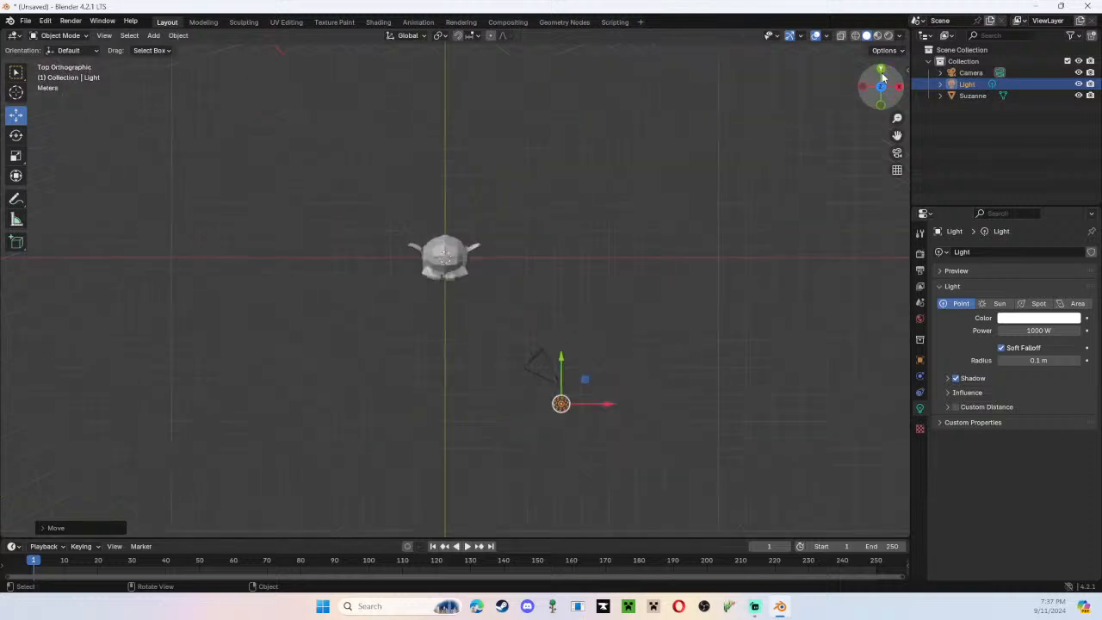
drag(560, 404, 611, 429)
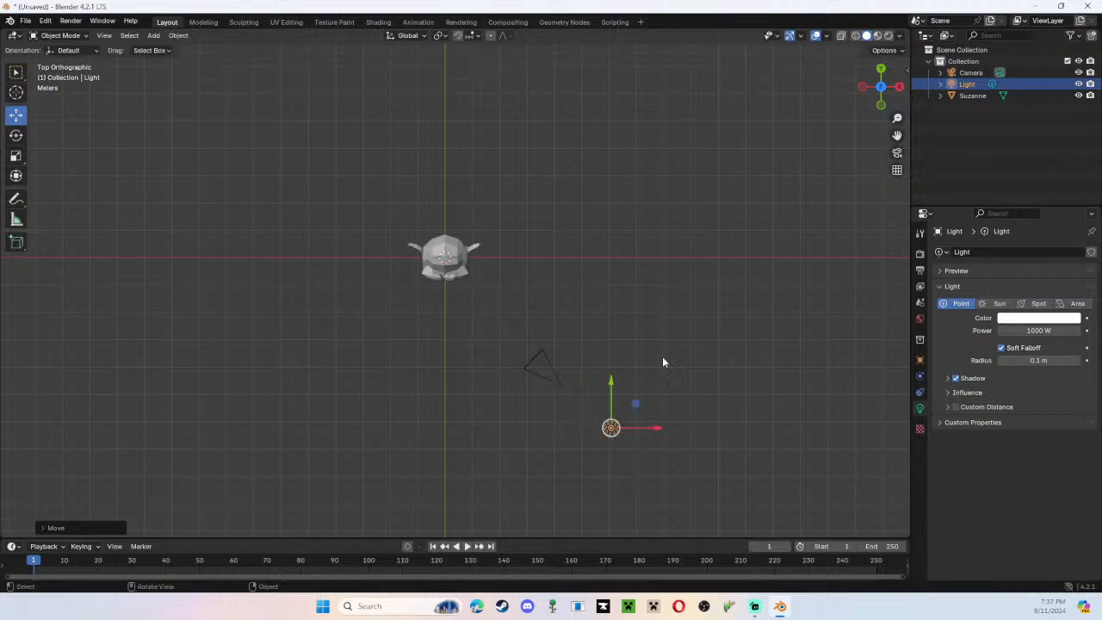
click(880, 106)
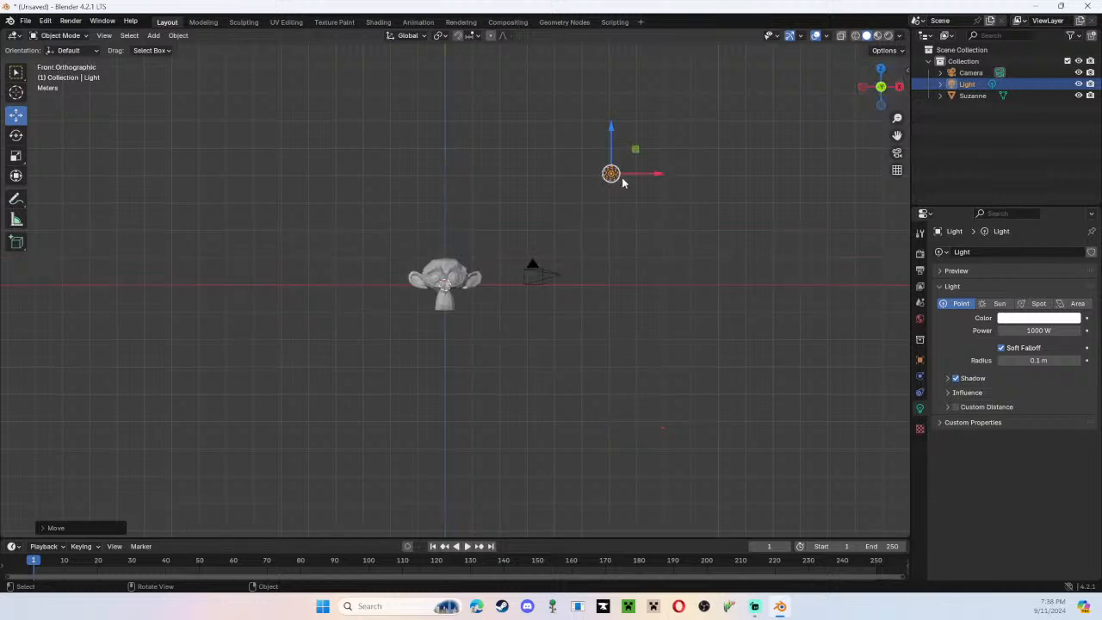
drag(621, 177, 620, 251)
Check the light's placement in the right and top views, then nudge it slightly farther in front of the monkey head
click(899, 87)
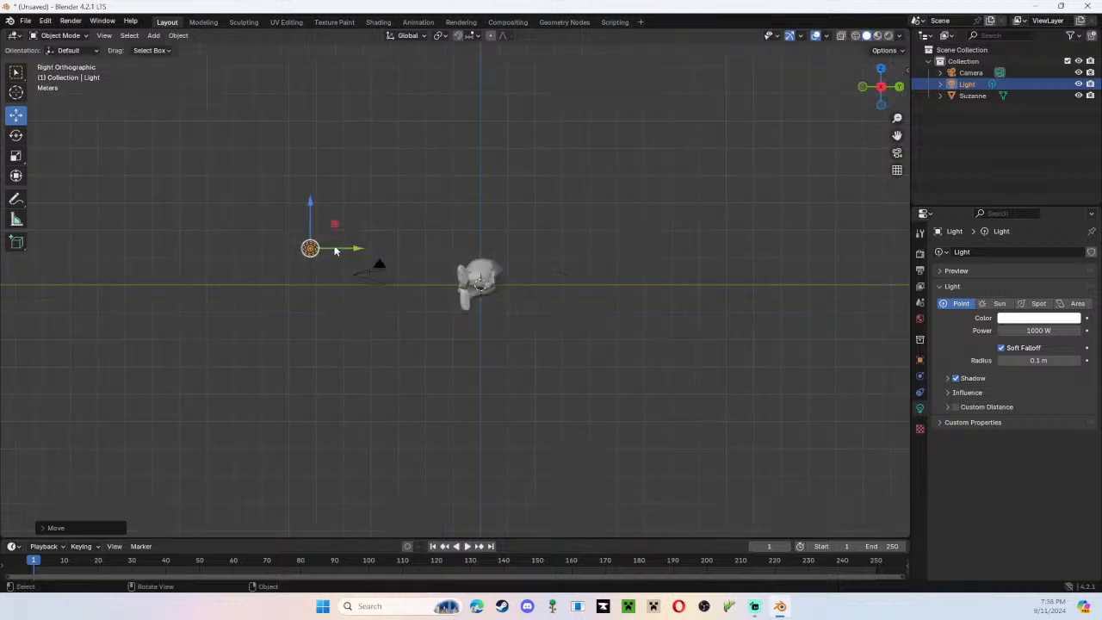
click(880, 70)
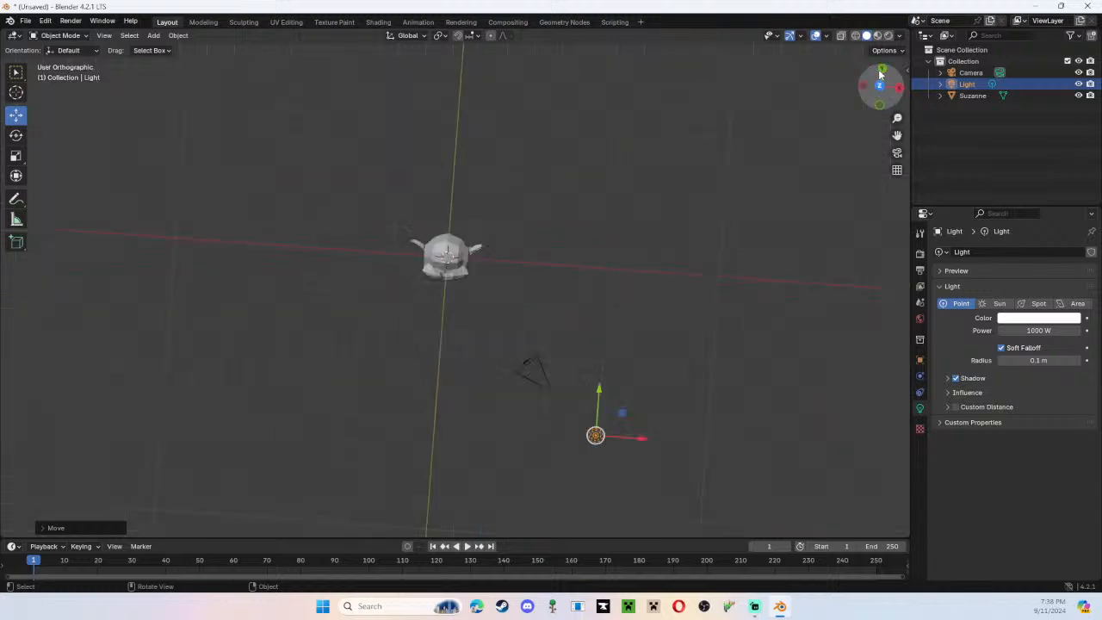
drag(880, 74, 899, 87)
click(899, 87)
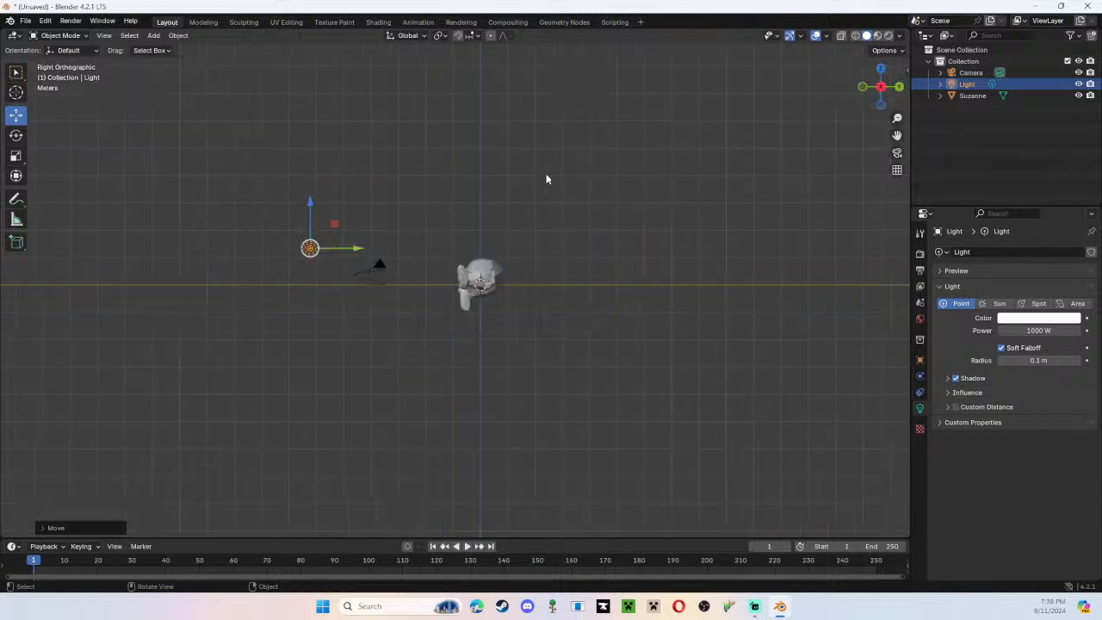
middle_drag(544, 225, 606, 329)
click(881, 81)
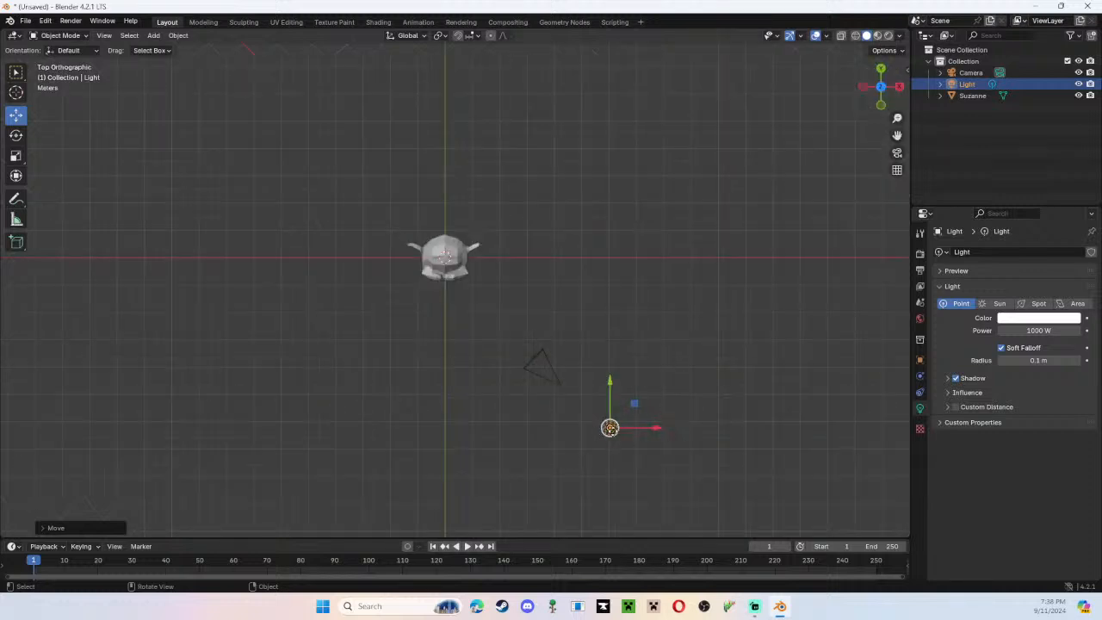
key(g)
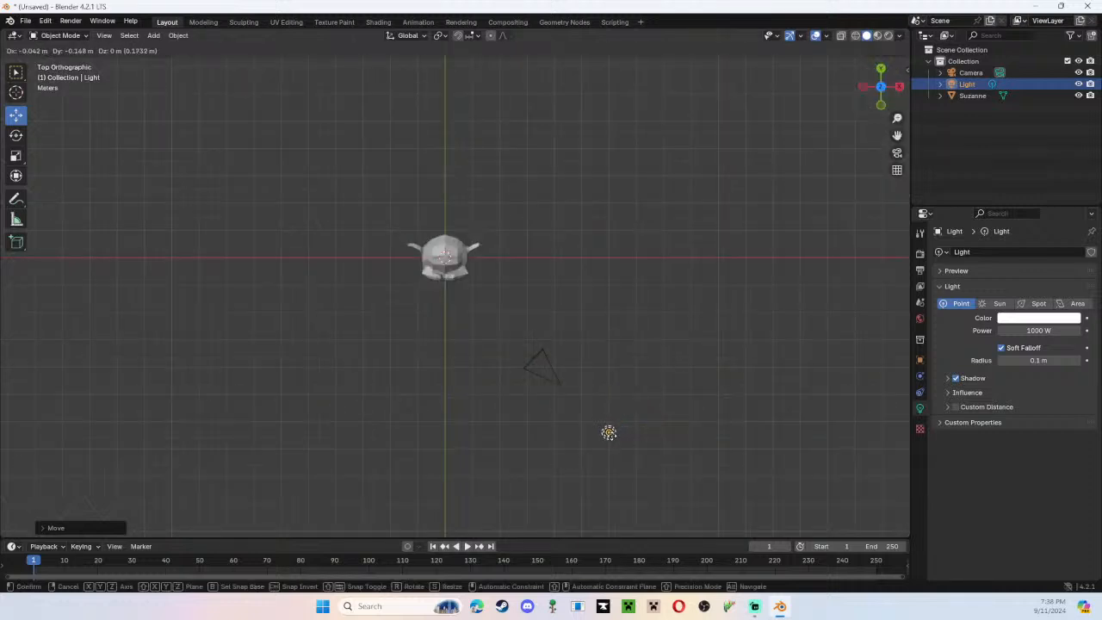
click(608, 431)
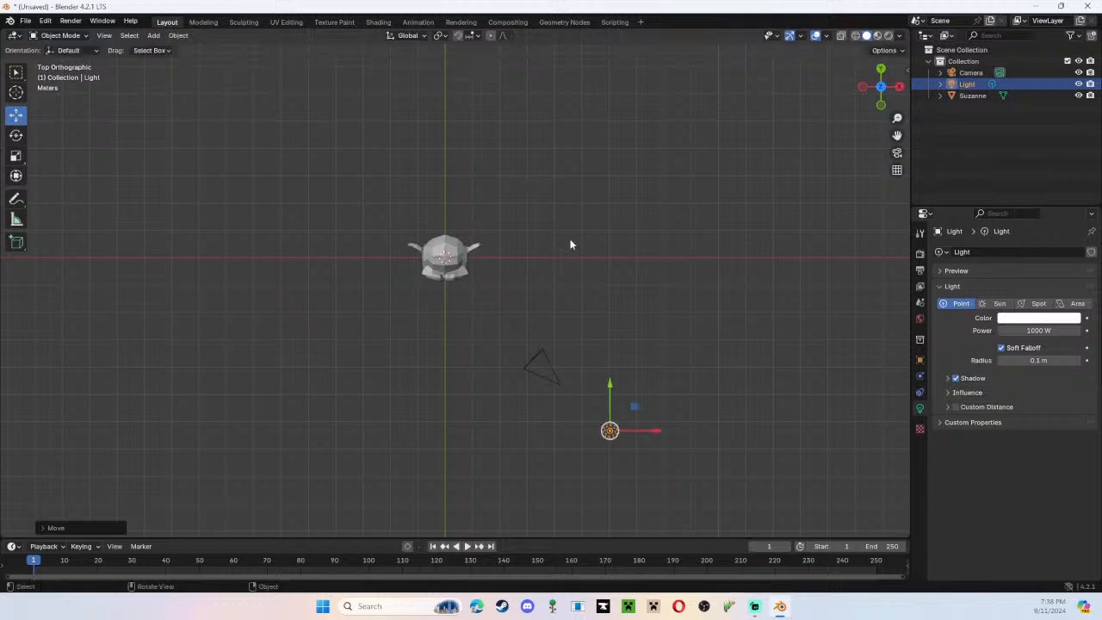
middle_drag(570, 244, 551, 190)
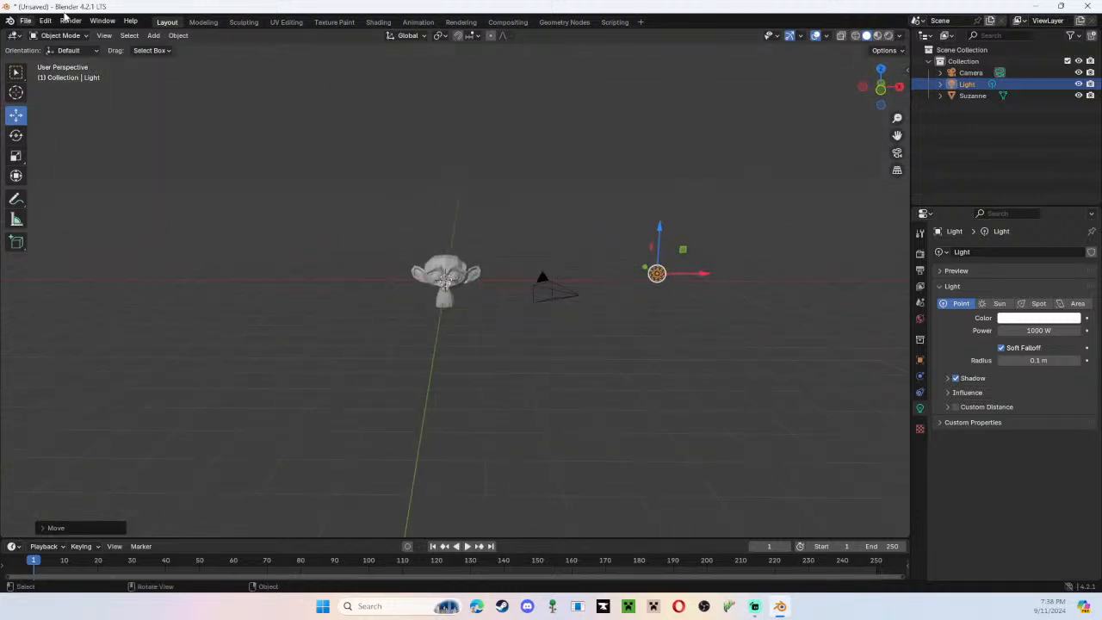
Render the current scene as a still image and return to the layout viewport
click(69, 20)
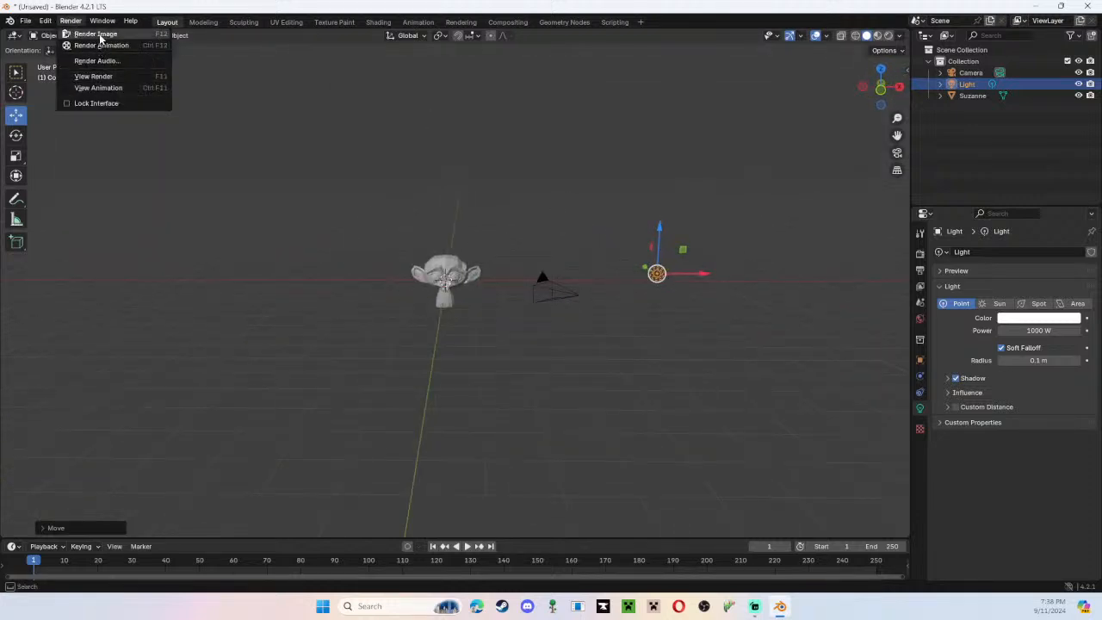
click(100, 35)
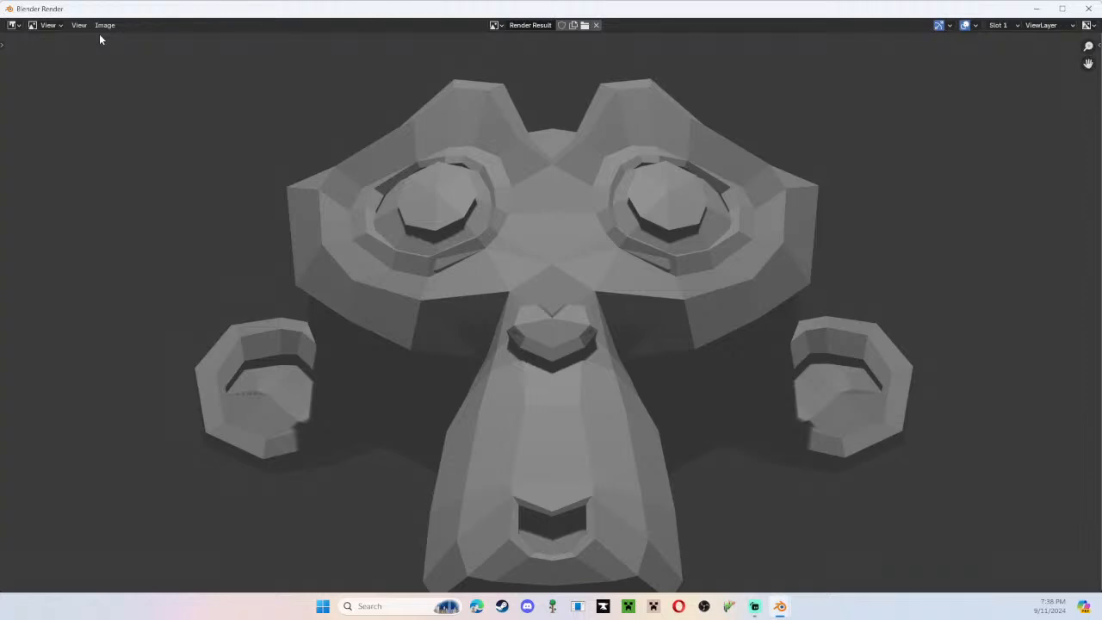
mouse_move(781, 607)
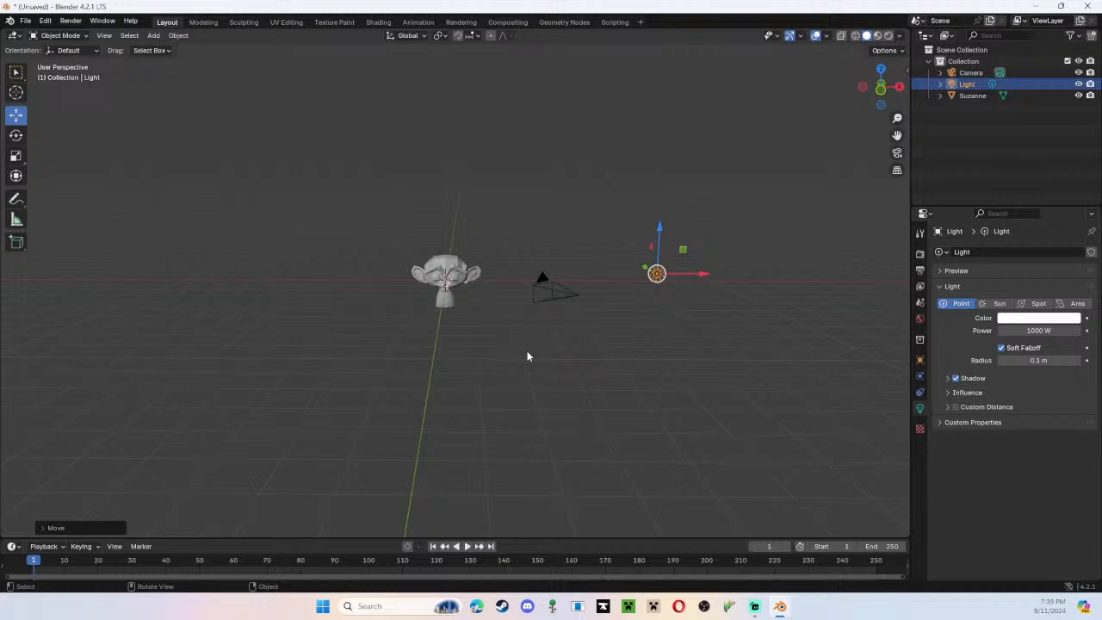
right_click(528, 355)
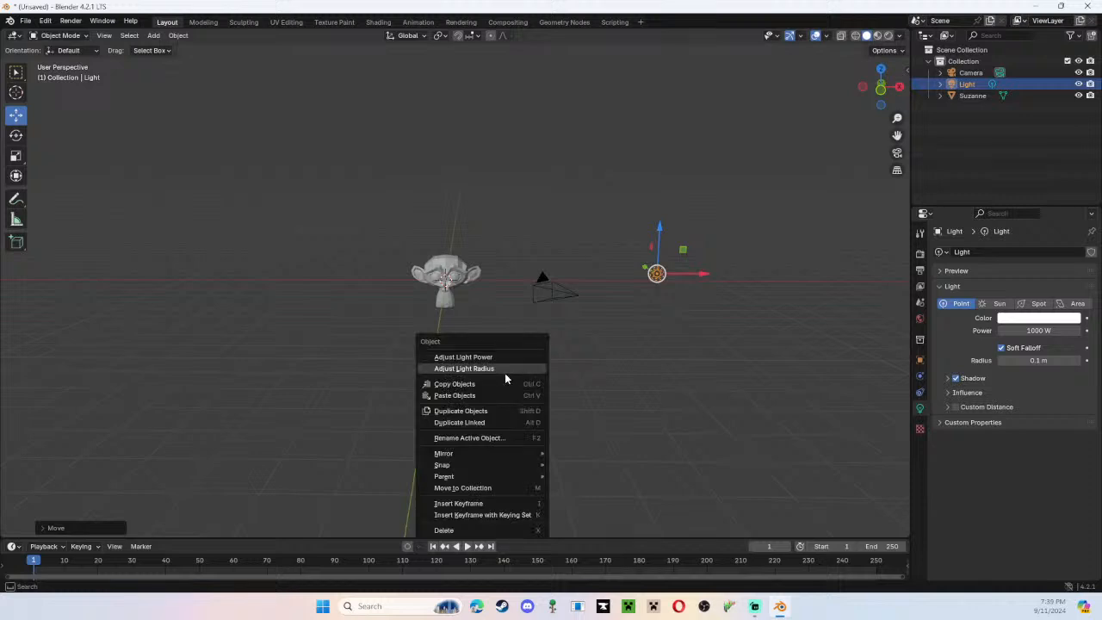
Compare the data properties of the monkey head and the camera by selecting each in turn
click(465, 277)
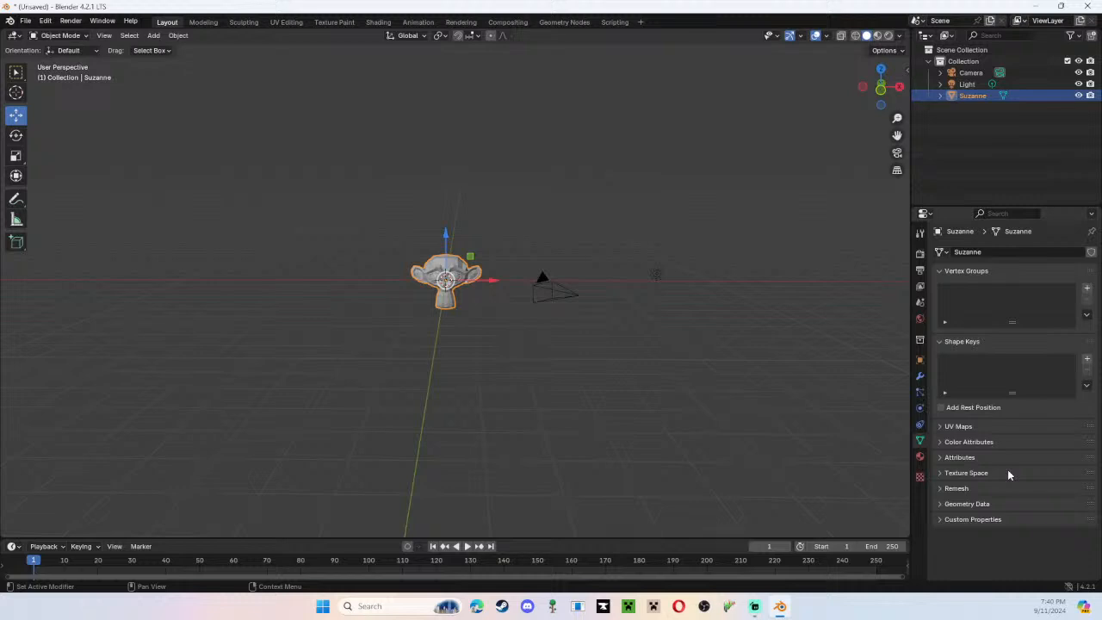
click(970, 73)
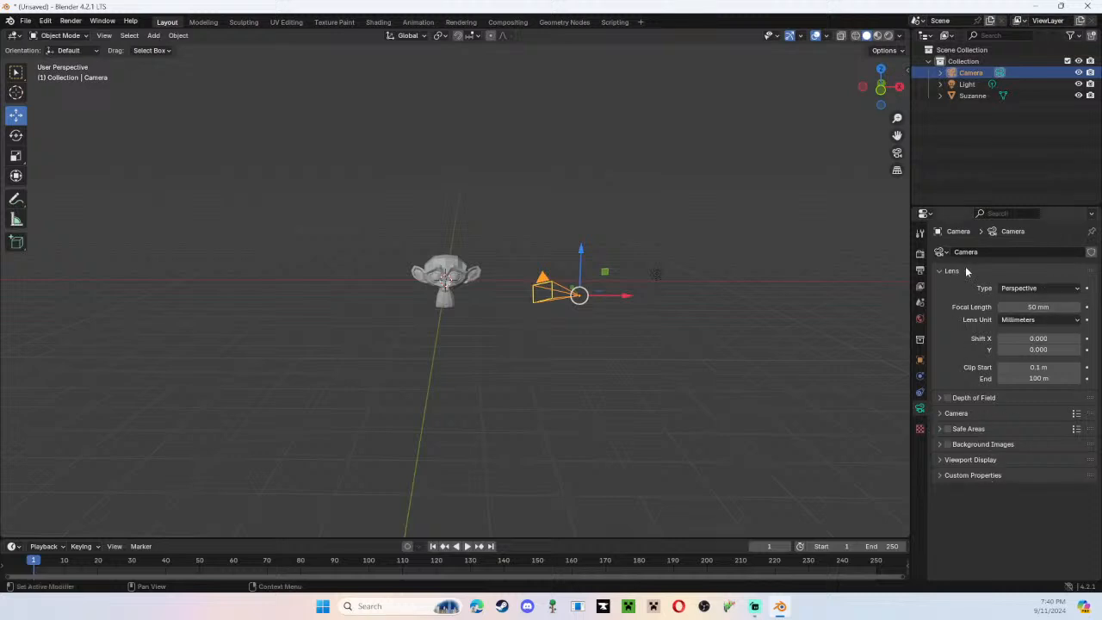
click(972, 95)
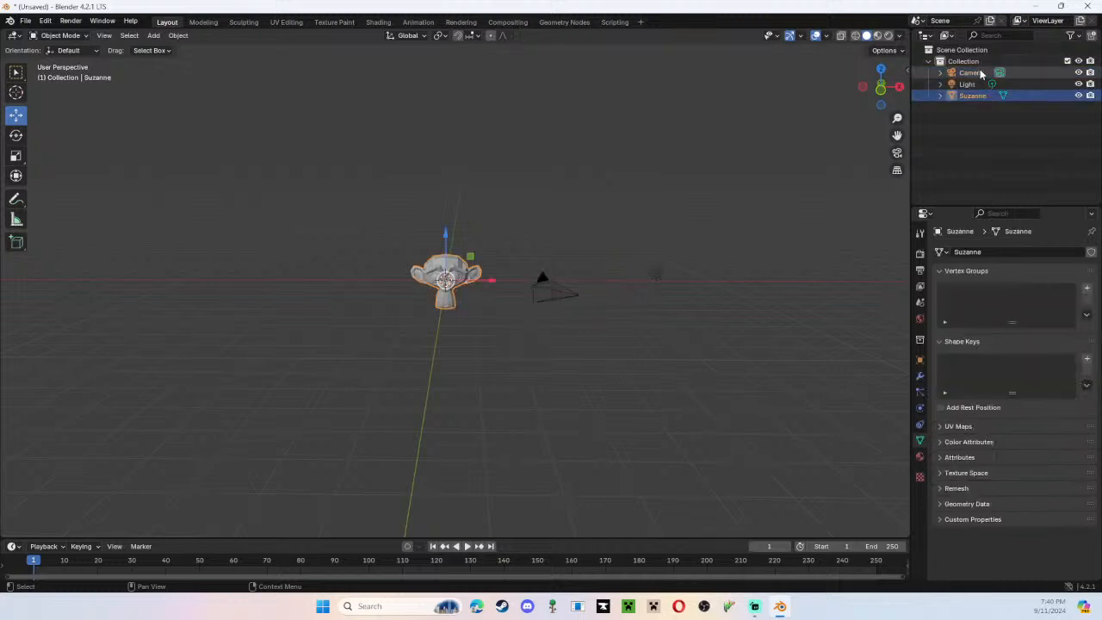
click(980, 72)
click(971, 96)
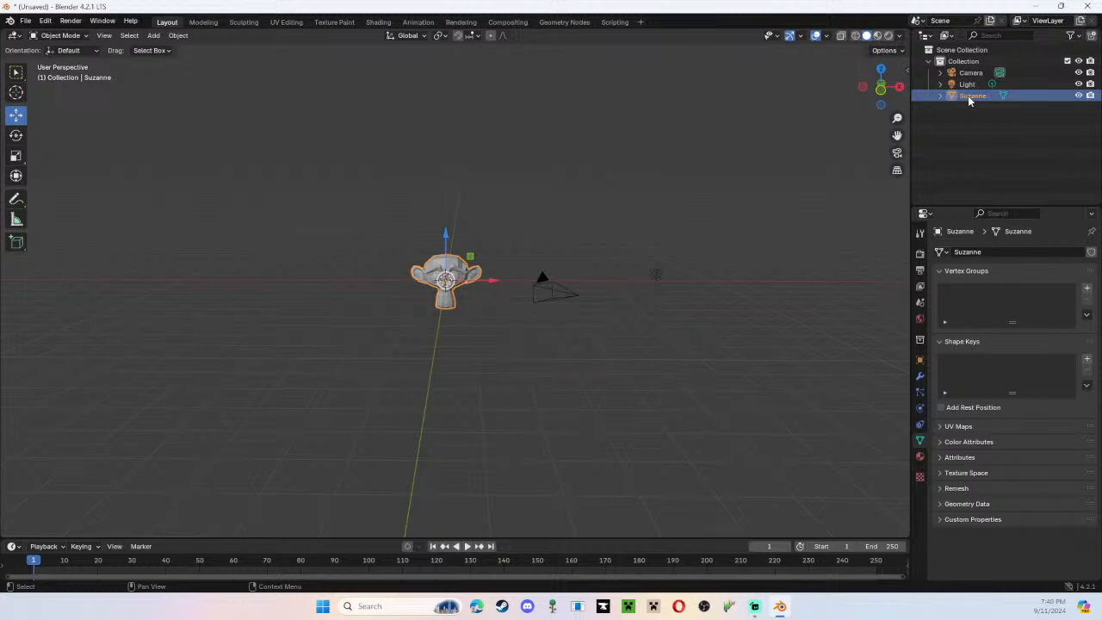
Add a new material to the monkey head and give it a muted red base color with a value of about 0.28
click(919, 458)
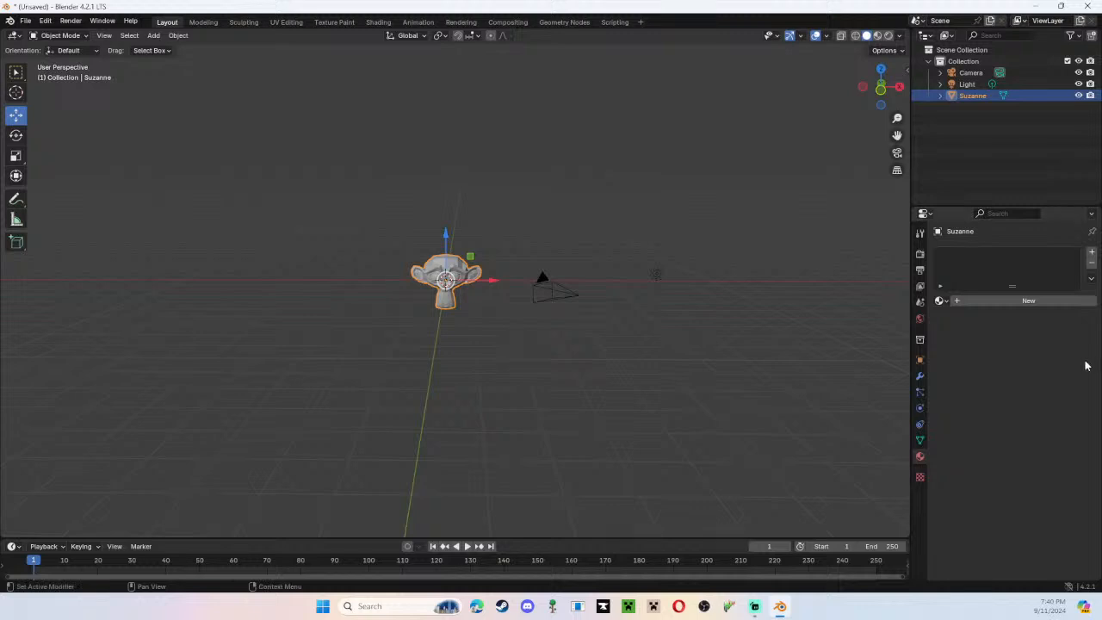
click(1057, 302)
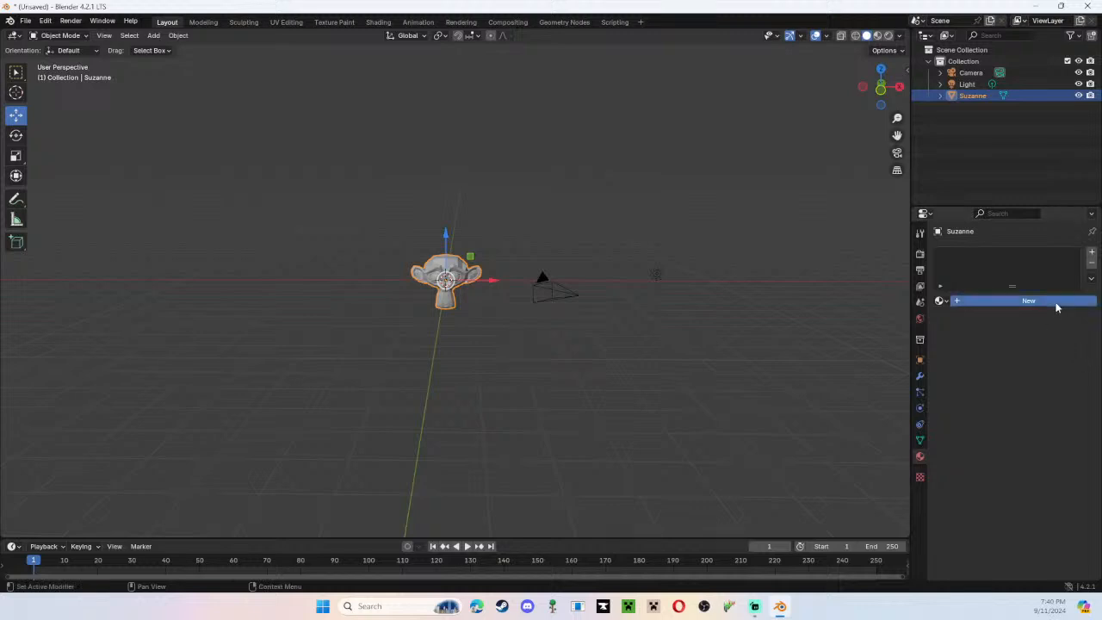
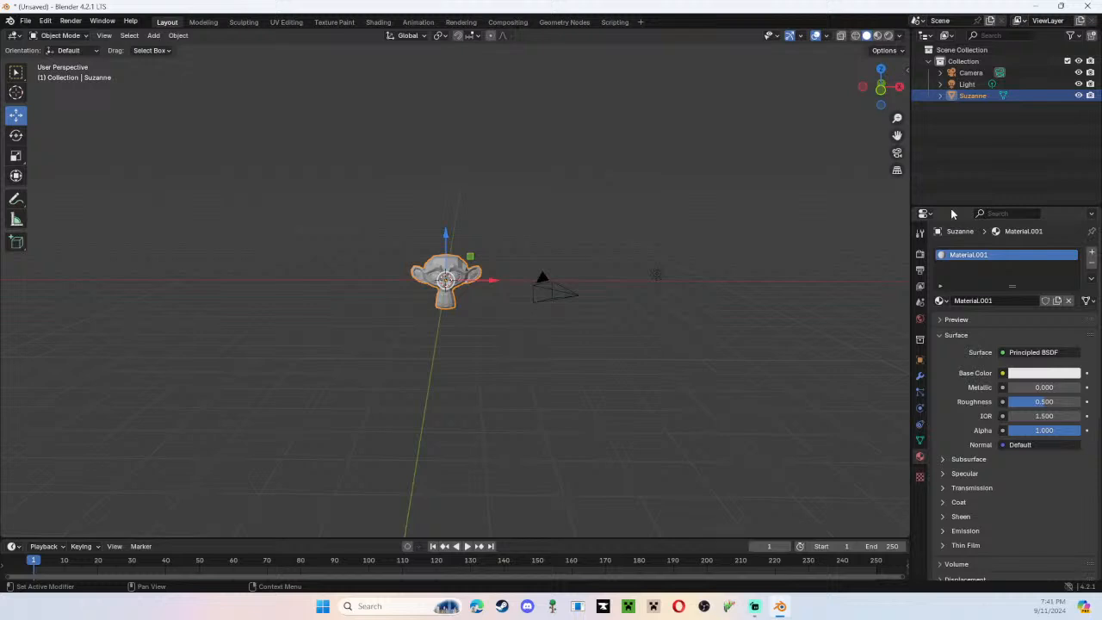
right_click(1027, 374)
click(1058, 376)
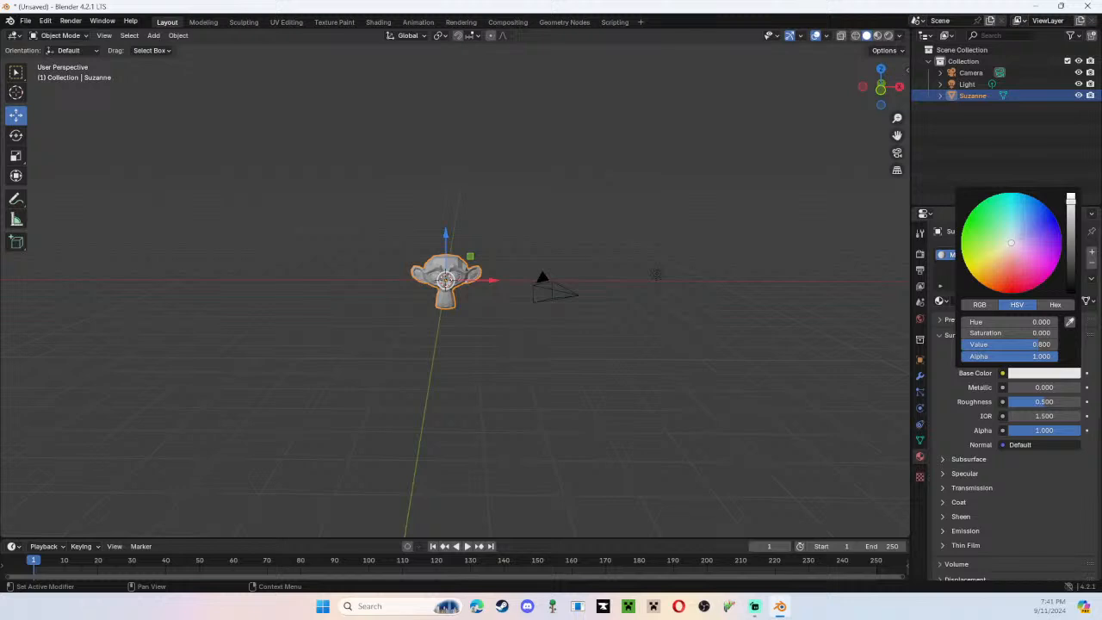
mouse_move(1014, 258)
mouse_down()
mouse_move(1026, 280)
mouse_move(1011, 283)
mouse_up()
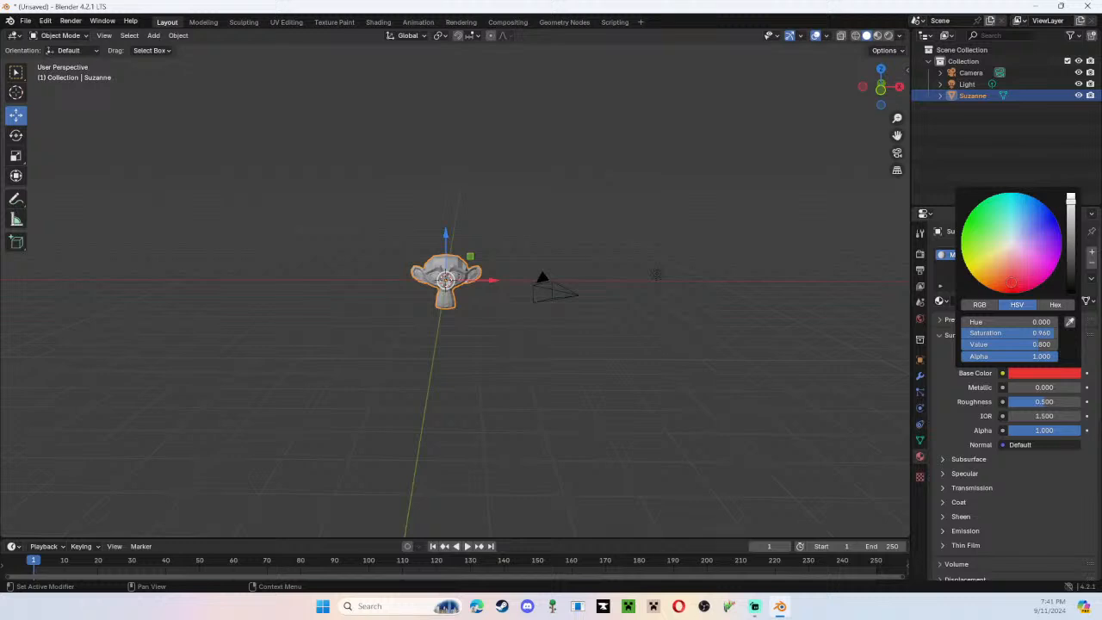
drag(1011, 282, 1009, 287)
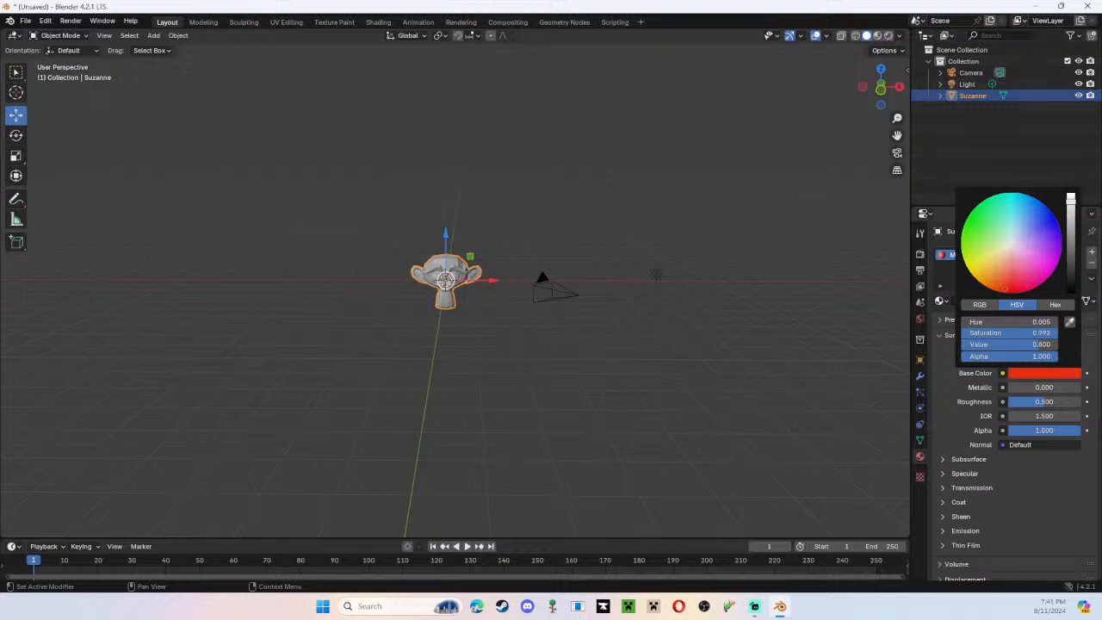
drag(1071, 199, 1071, 235)
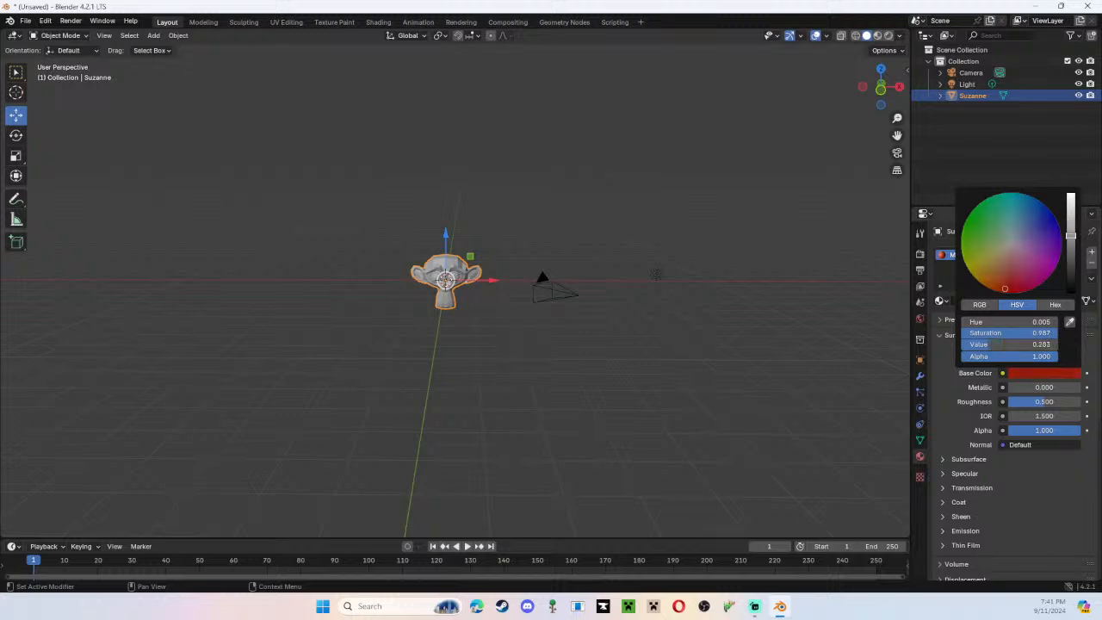
mouse_move(1005, 288)
mouse_down()
mouse_move(1018, 282)
mouse_move(1015, 255)
mouse_move(1010, 265)
mouse_up()
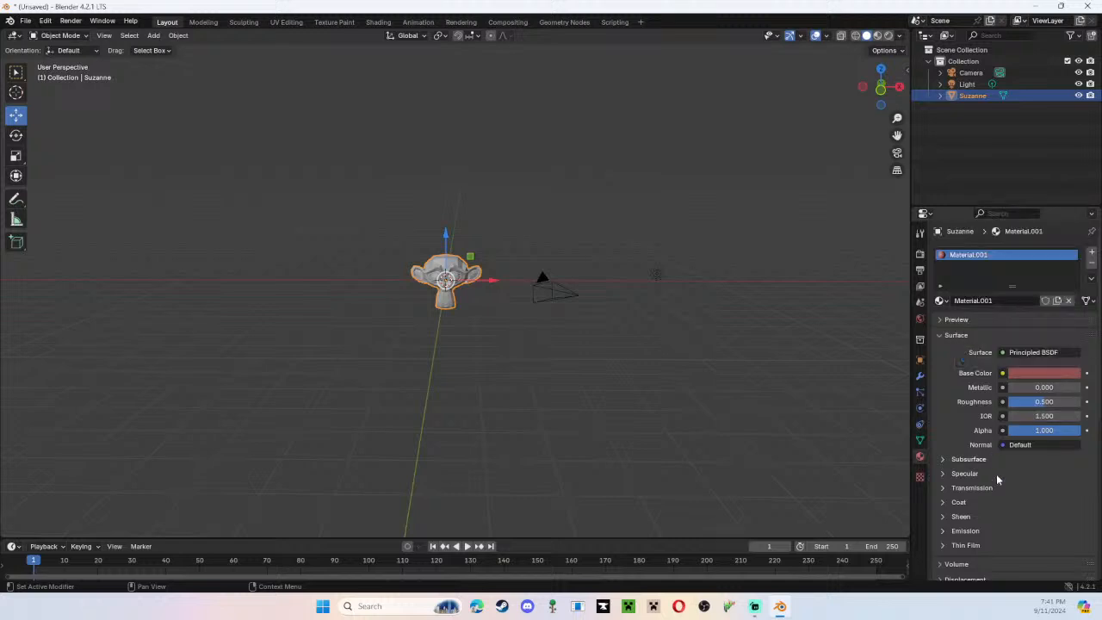
Look at the base color's input options without choosing one, deselect the monkey head and display the viewport in material preview shading
click(1002, 372)
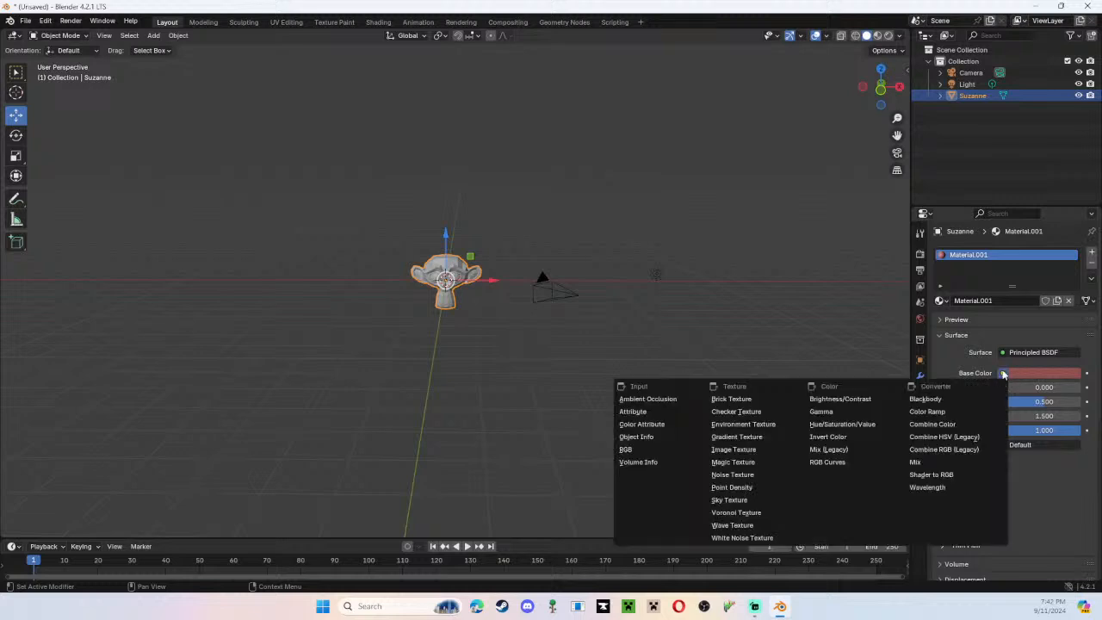
middle_drag(365, 320, 427, 317)
click(492, 310)
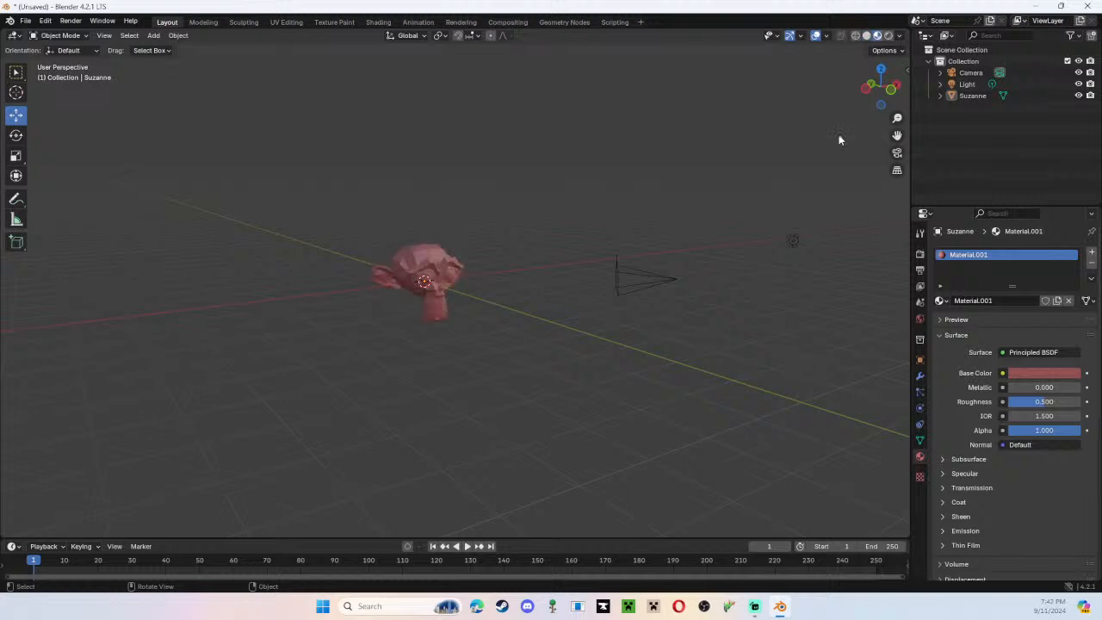
middle_drag(469, 277, 144, 299)
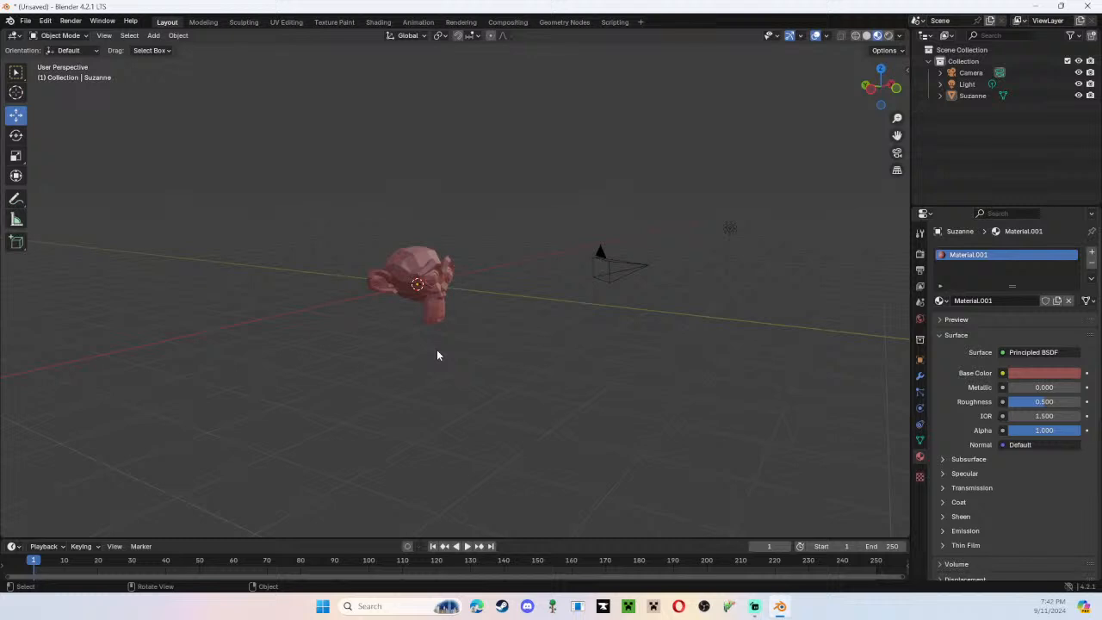
Add a cone mesh to the scene
key(shift+a)
mouse_move(436, 351)
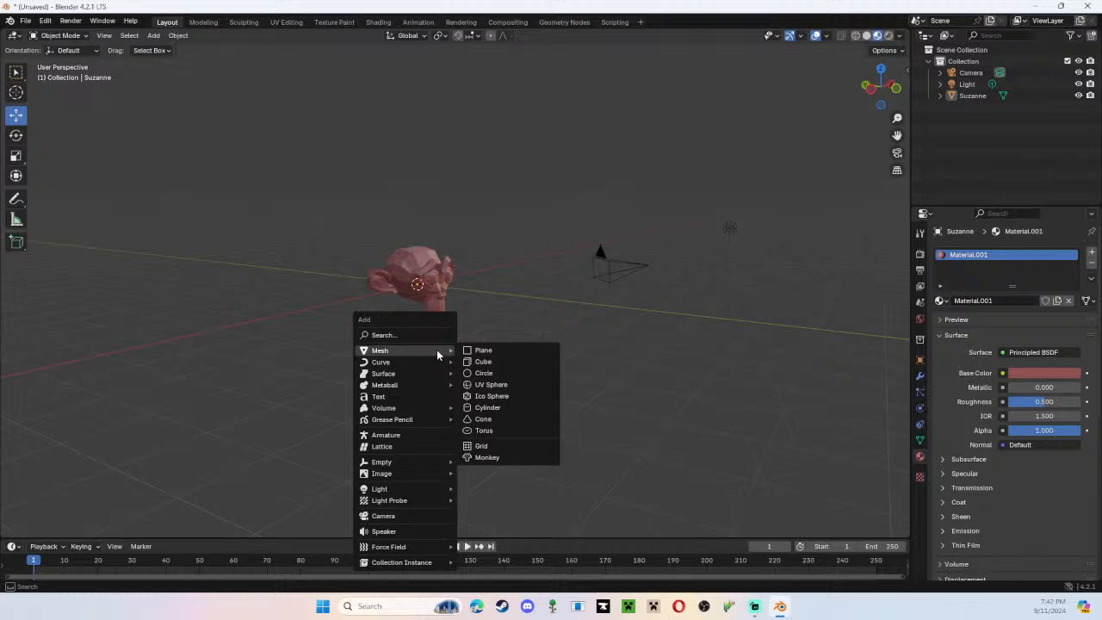
click(481, 419)
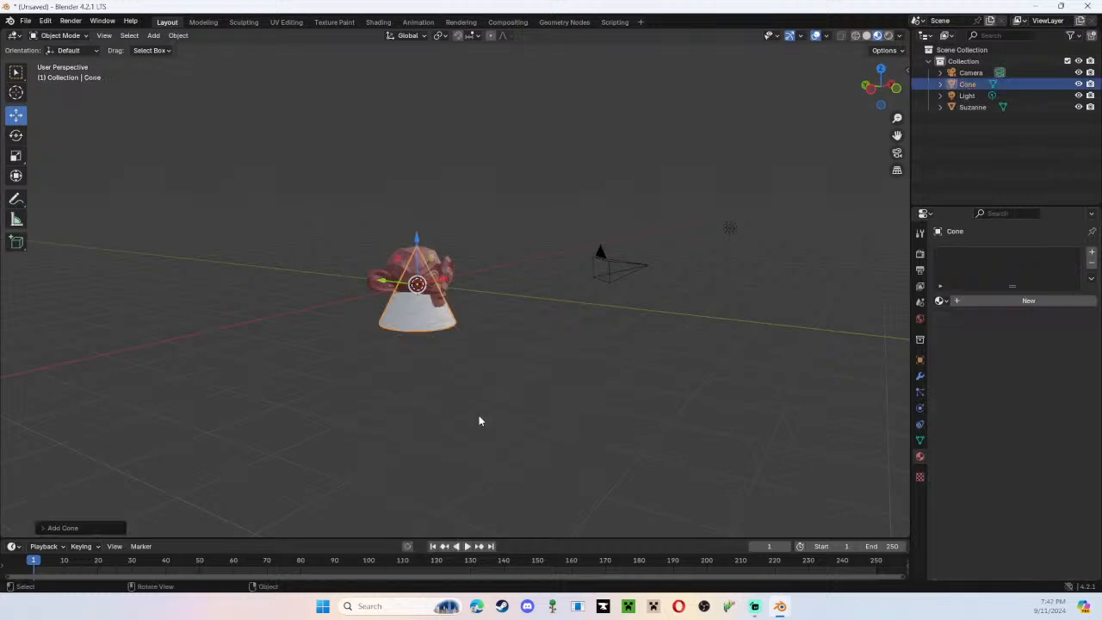
Raise the cone about 1.5 m along the global Z axis so that it sits on the monkey head
middle_drag(478, 415, 544, 306)
scroll(524, 294, up, 2)
scroll(441, 272, up, 2)
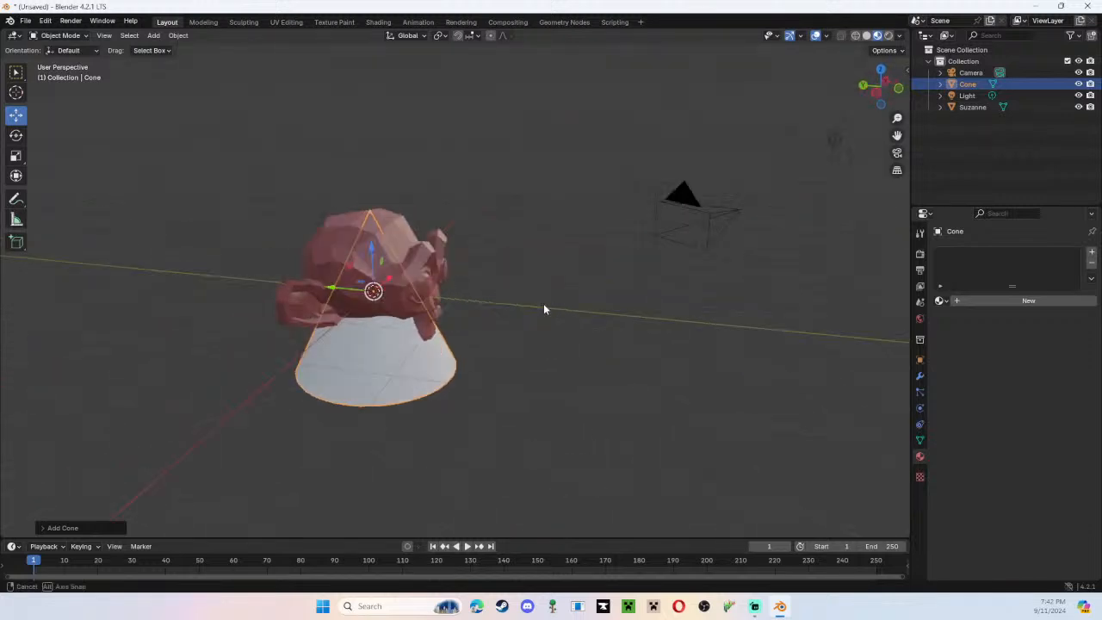
scroll(544, 306, down, 4)
key(g)
key(z)
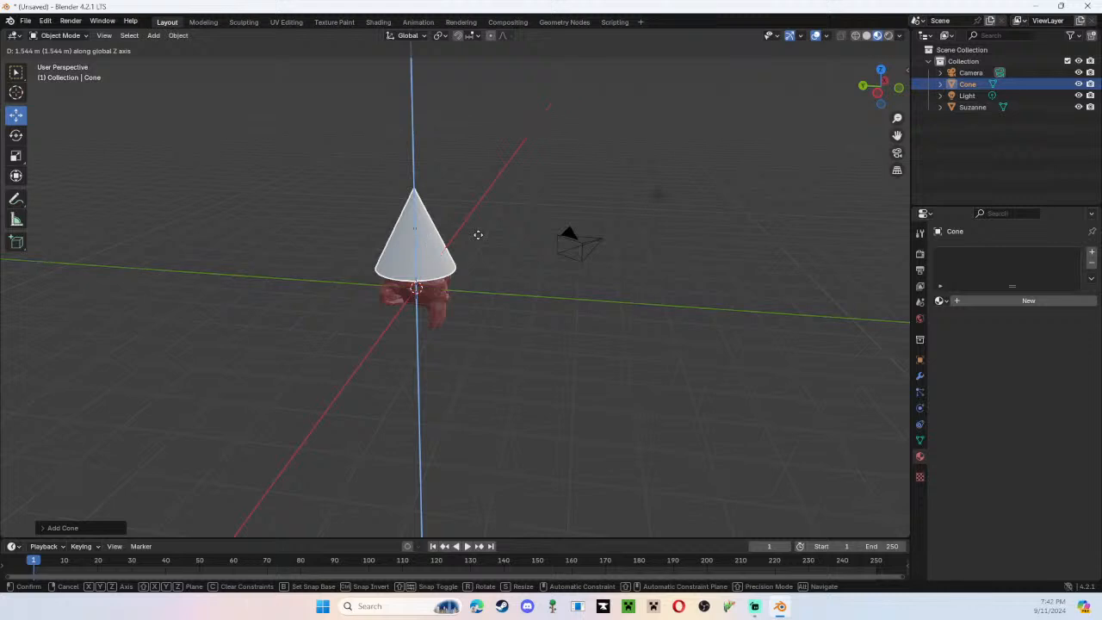
click(479, 235)
mouse_move(466, 218)
middle_down()
mouse_move(270, 207)
mouse_move(222, 226)
mouse_move(356, 263)
mouse_move(462, 254)
mouse_move(479, 217)
mouse_move(480, 230)
middle_up()
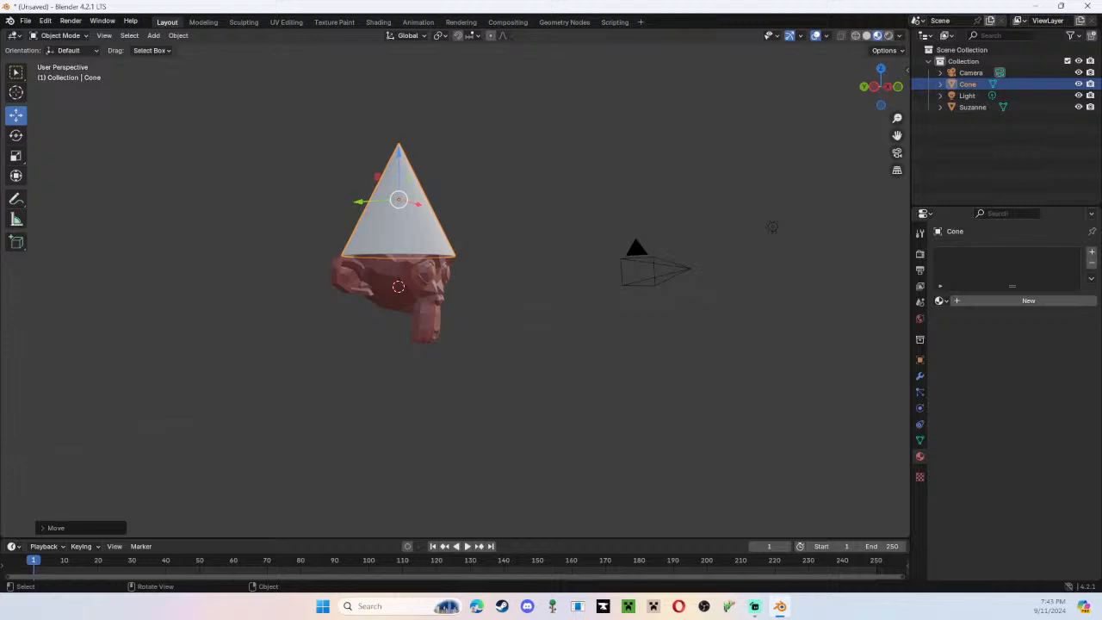
Scale the cone down uniformly to about 0.83, then by a further factor of about 0.74, to fit the monkey head
click(16, 155)
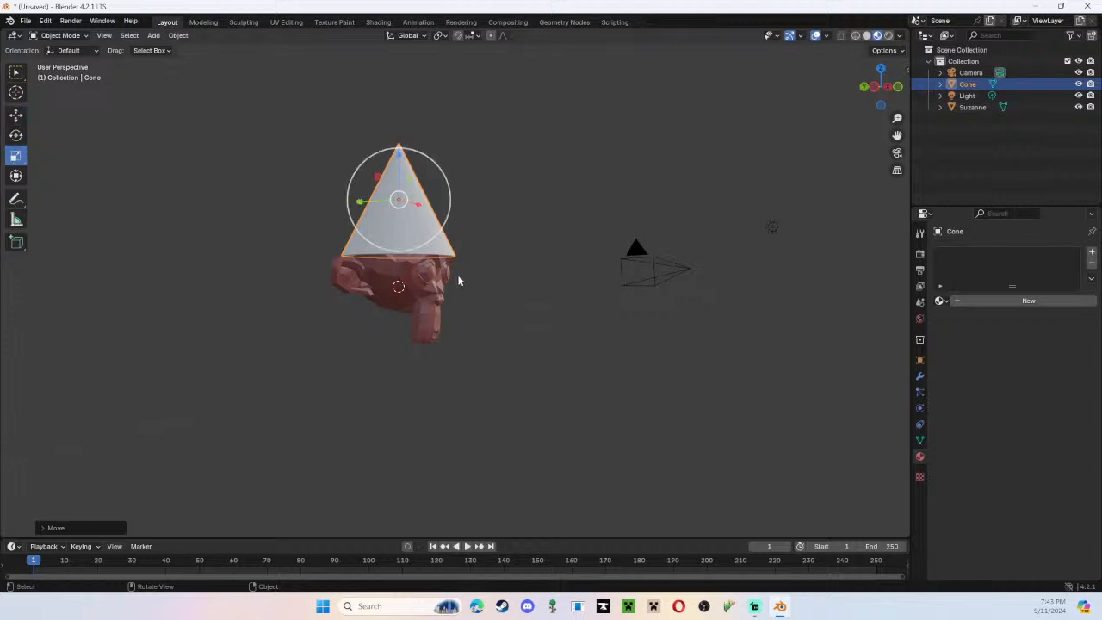
middle_drag(458, 281, 544, 317)
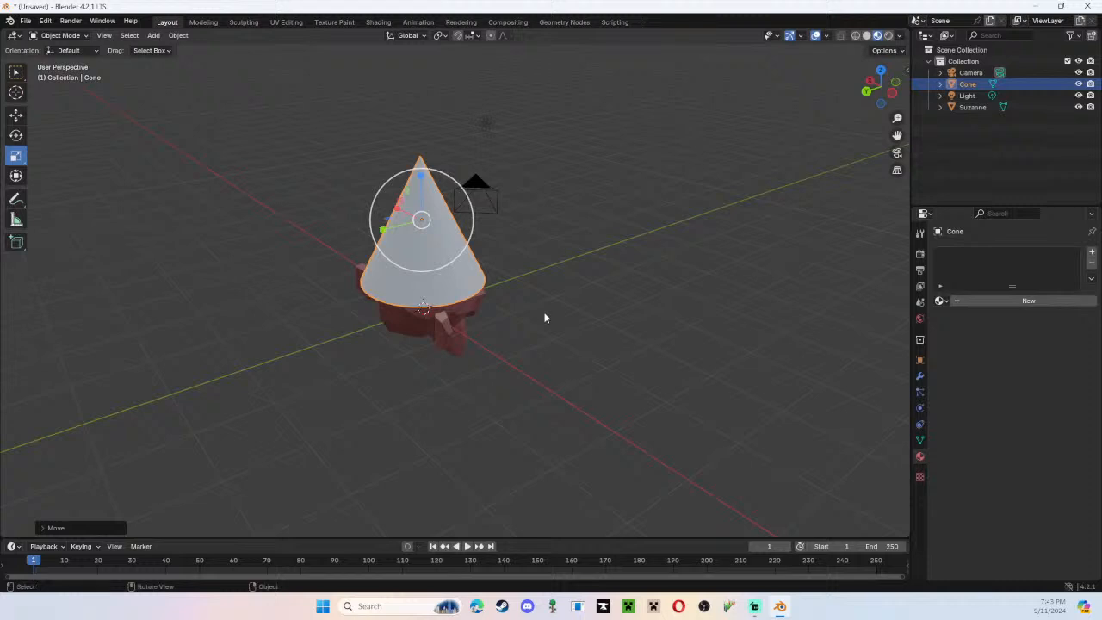
key(s)
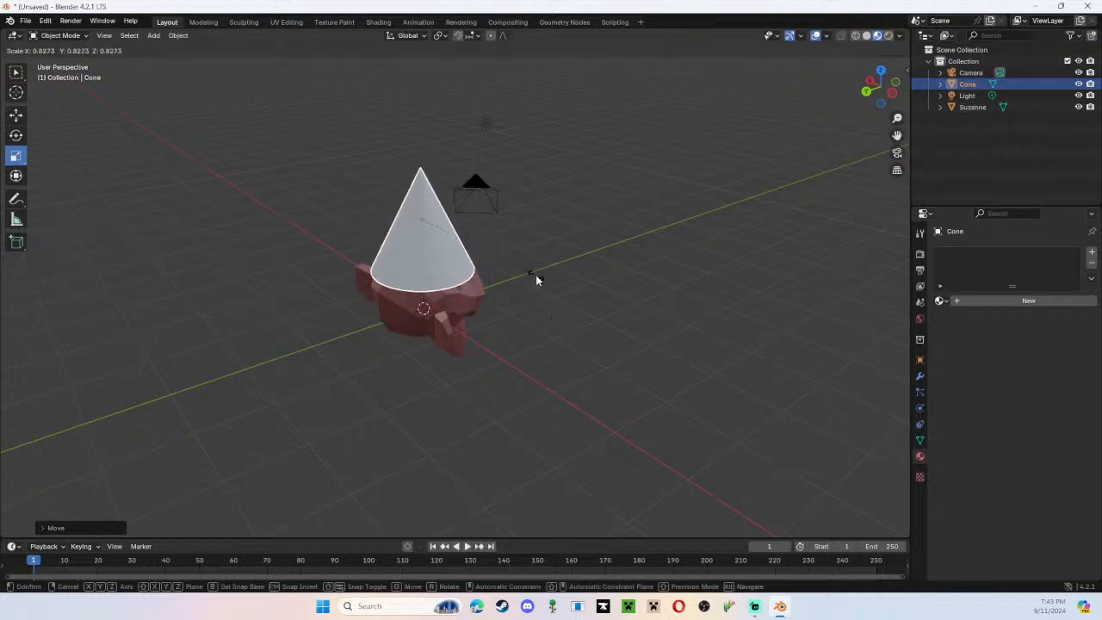
click(539, 277)
middle_drag(539, 277, 395, 260)
key(s)
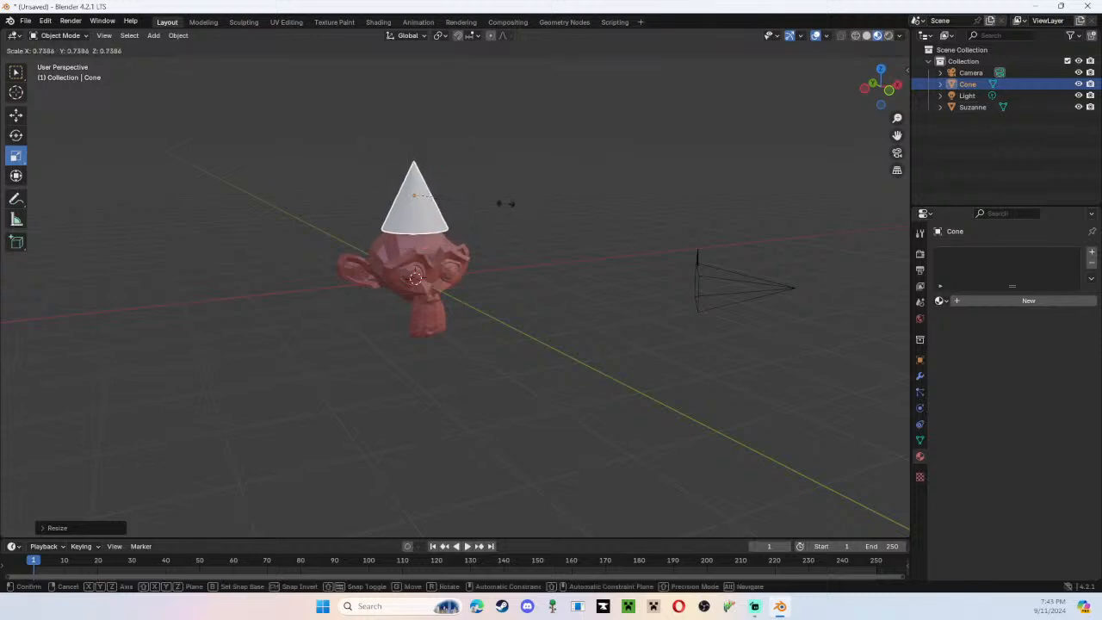
click(504, 204)
Lower the cone about 0.3 m along the global Z axis onto the top of the monkey head
key(g)
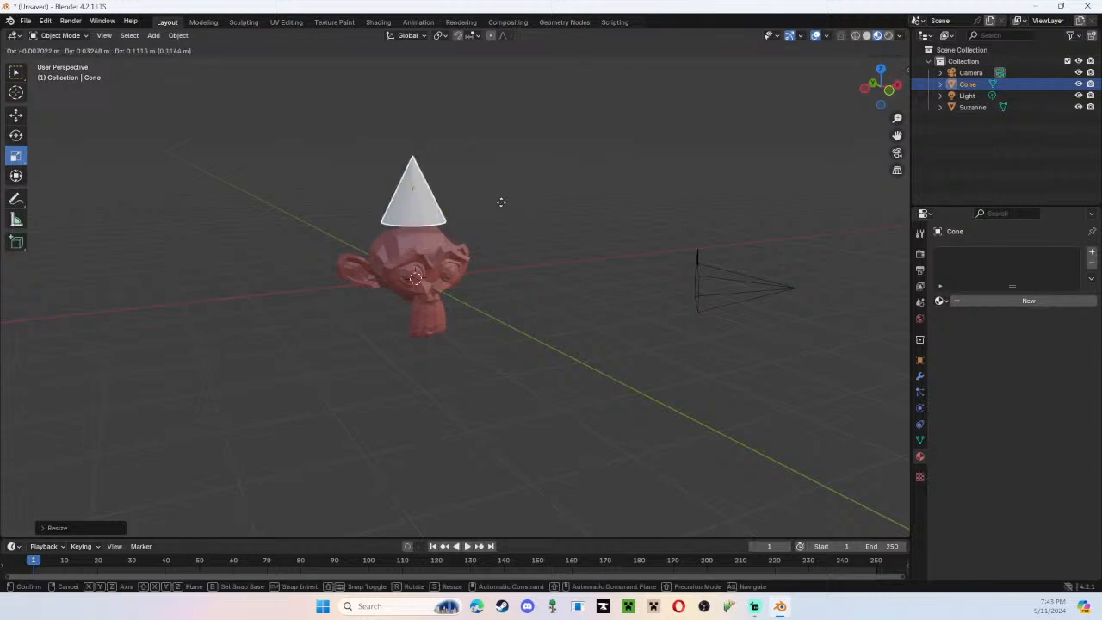
key(z)
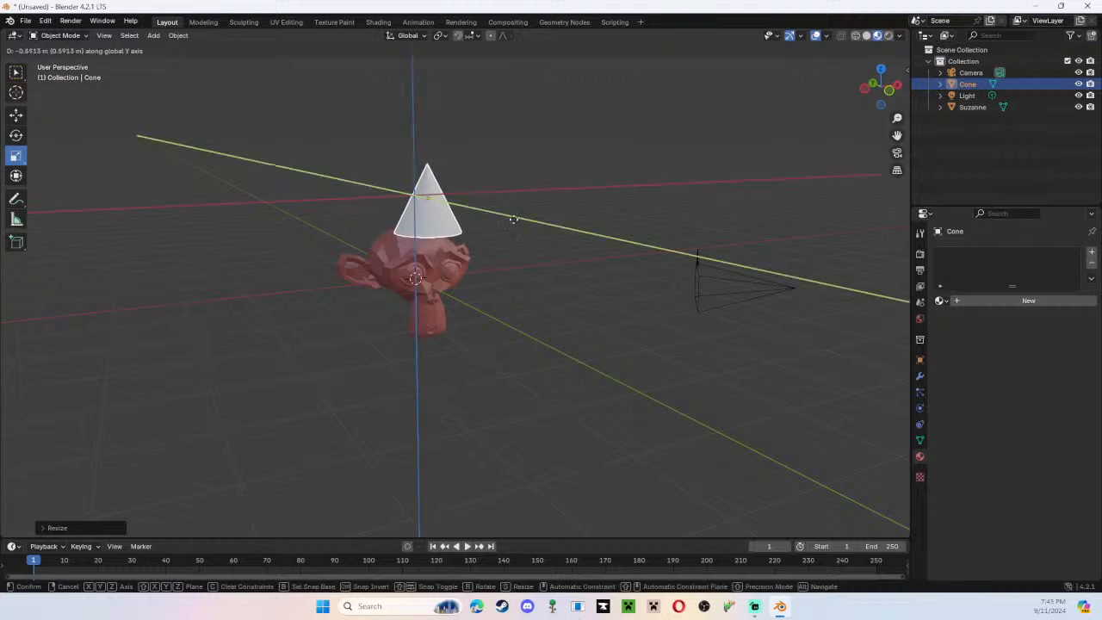
key(x)
key(z)
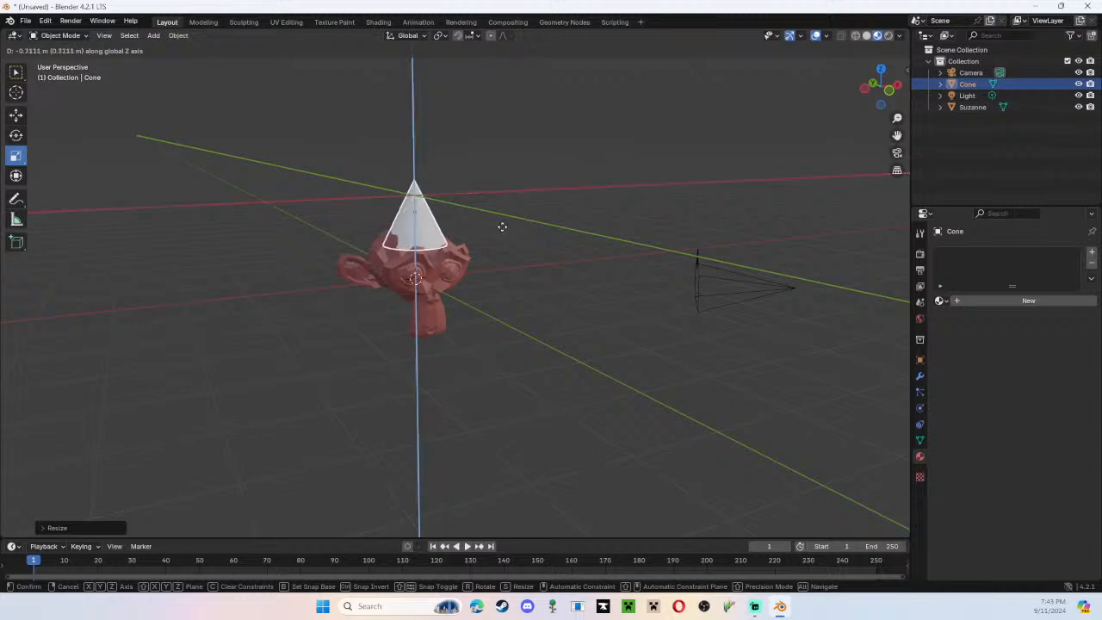
click(456, 221)
Move the cone about 0.1 m along the global Y axis, toward the back of the monkey head
middle_drag(504, 273, 594, 273)
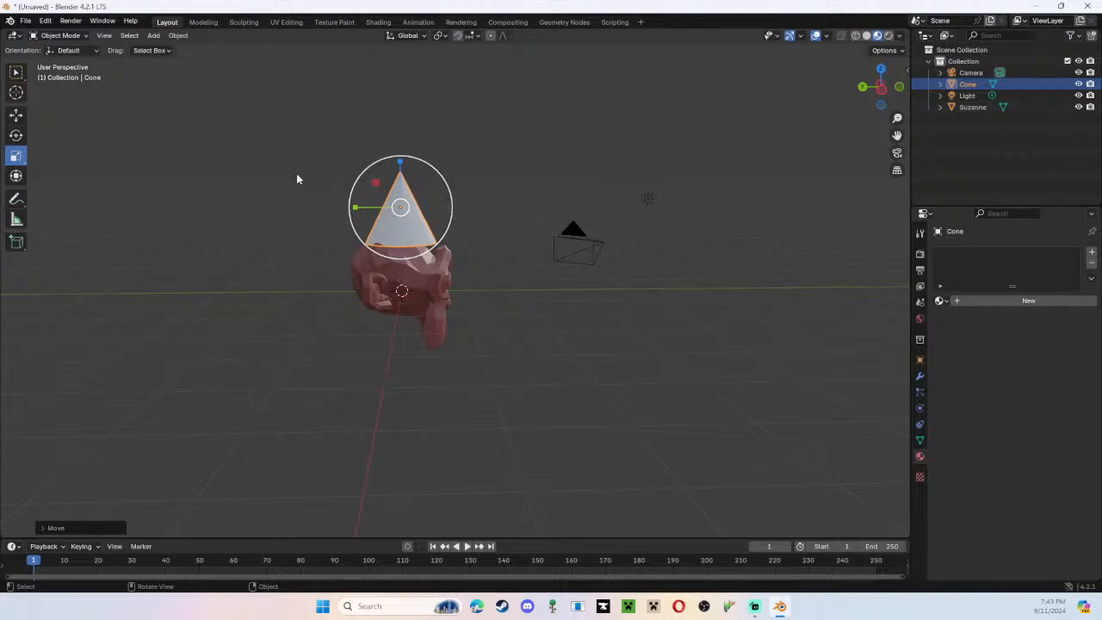
click(16, 114)
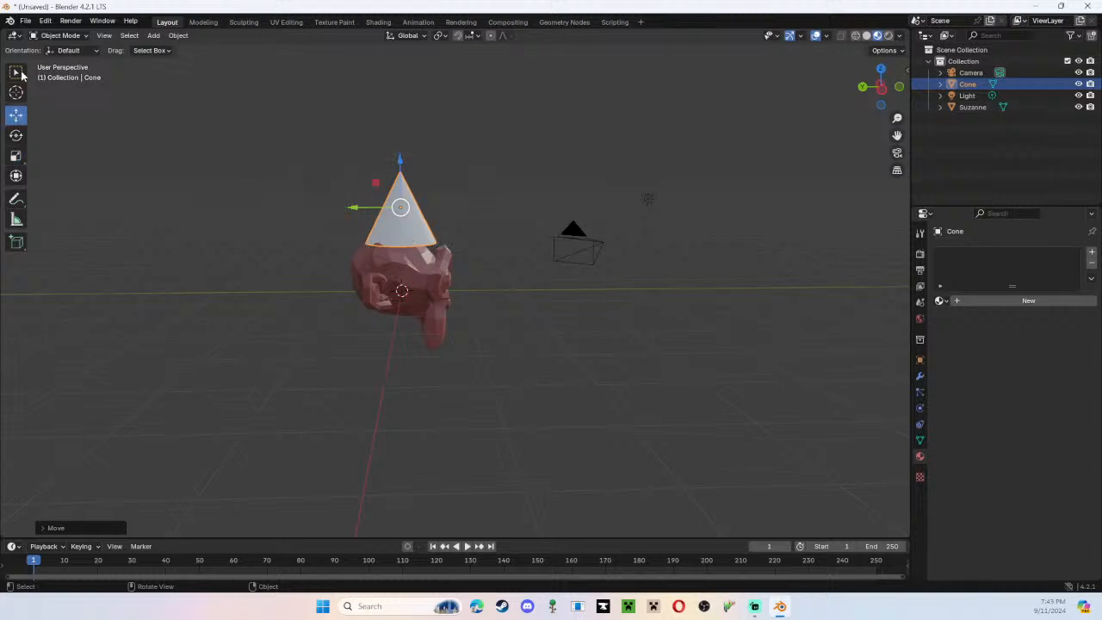
click(14, 76)
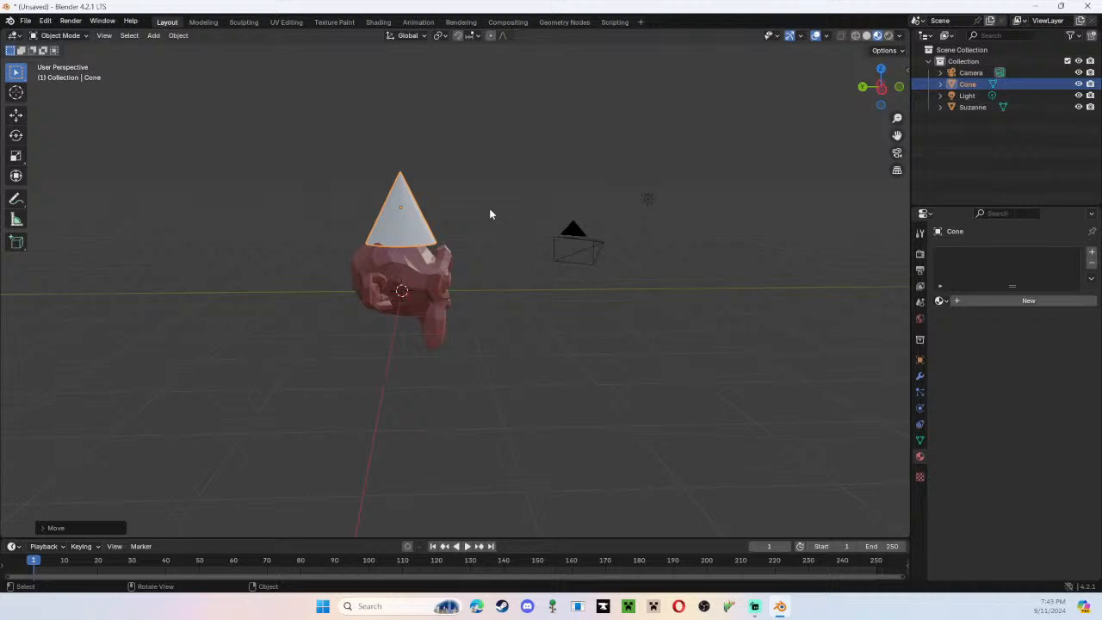
key(g)
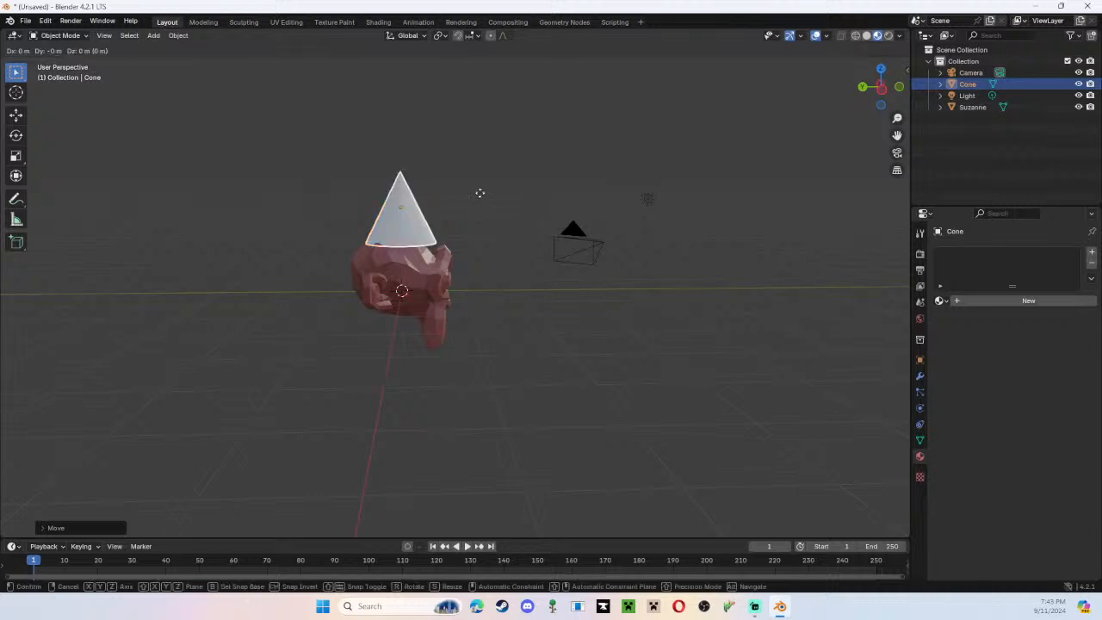
key(x)
key(y)
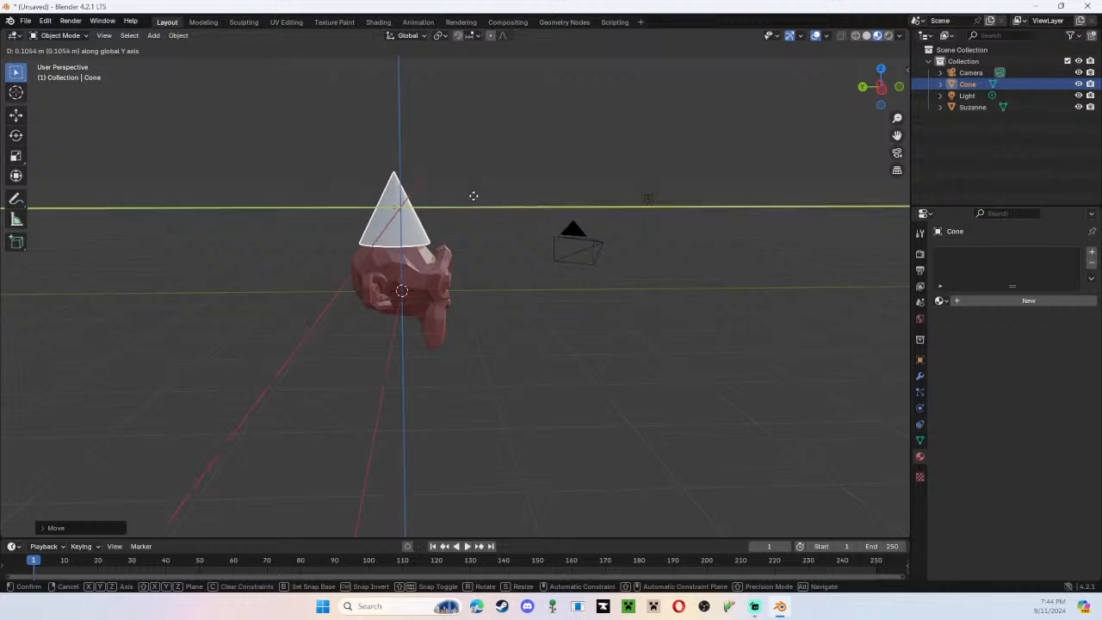
middle_click(474, 196)
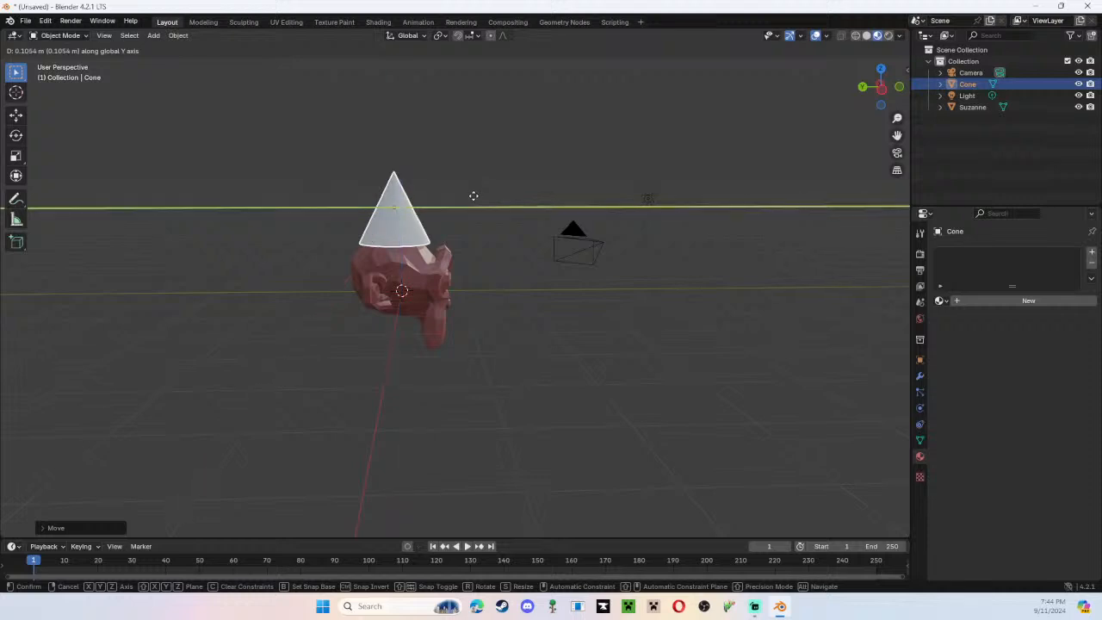
click(473, 196)
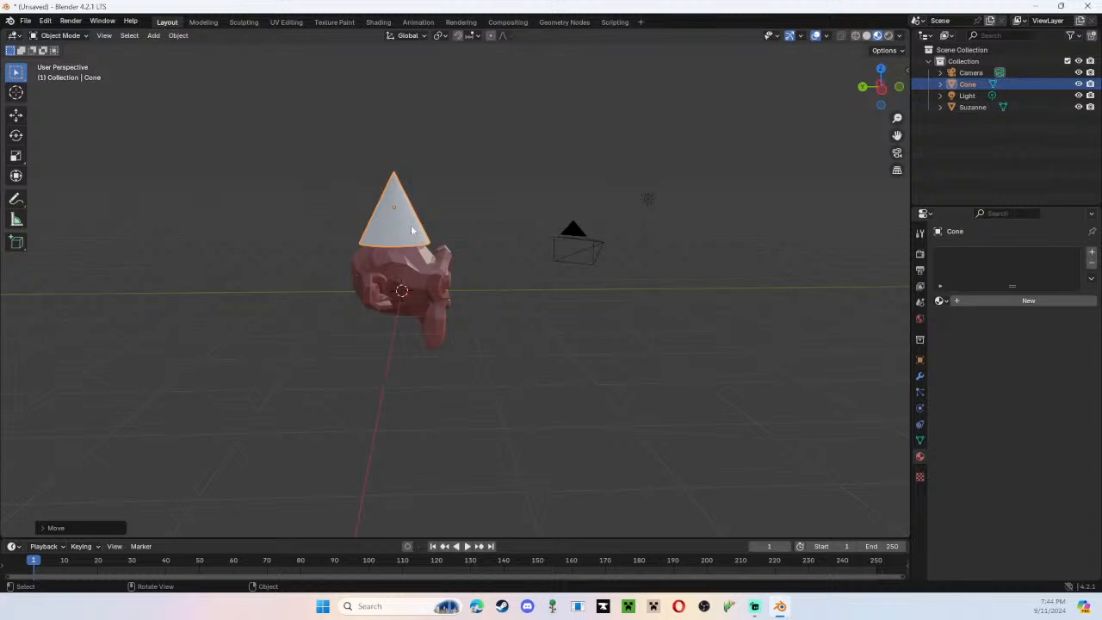
Stretch the cone vertically into a taller hat and raise it about 0.3 m onto the top of the monkey head
key(g)
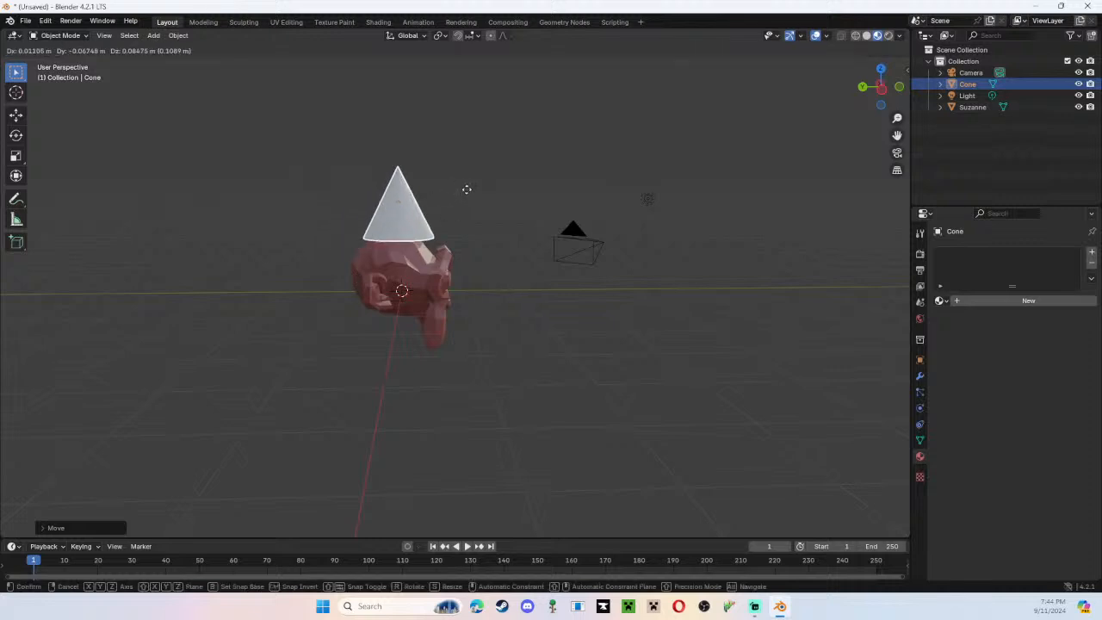
middle_drag(468, 190, 446, 114)
key(s)
click(445, 113)
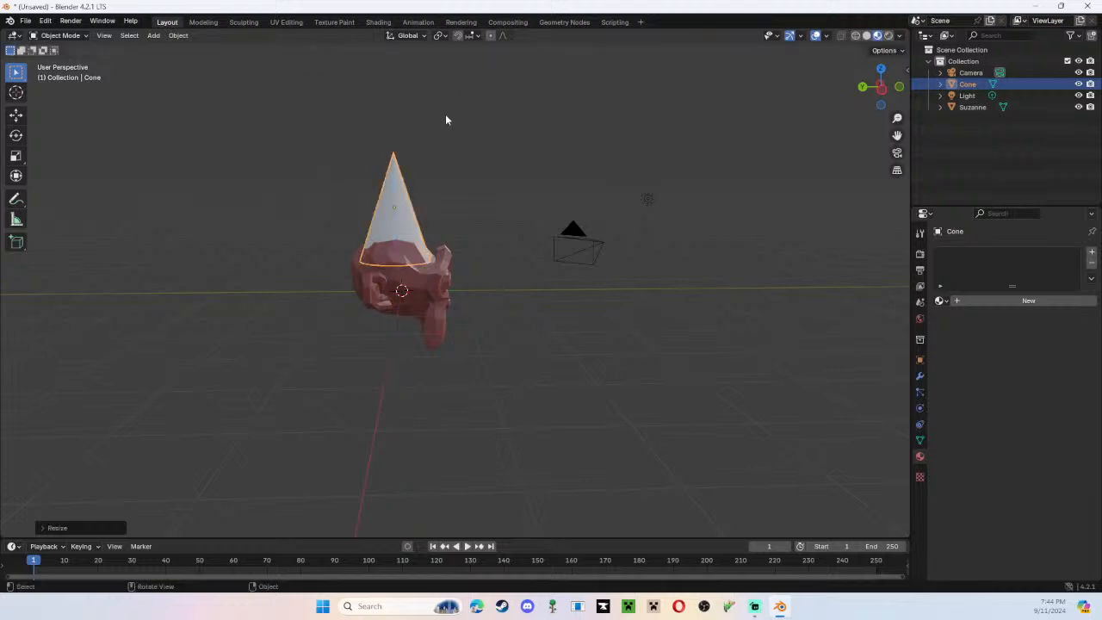
key(g)
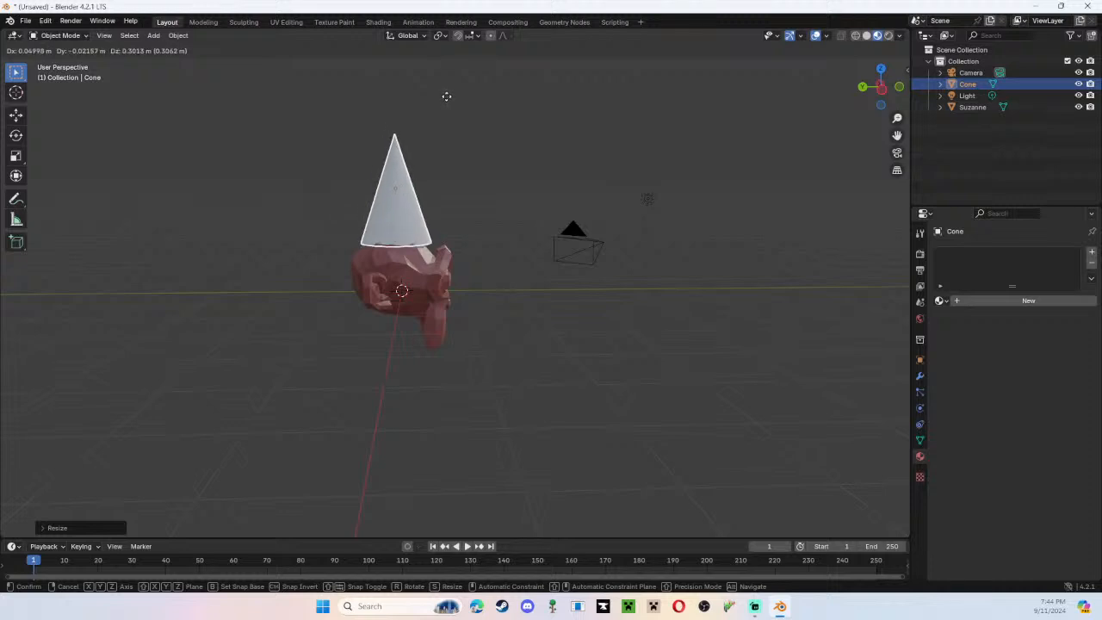
click(446, 94)
In the front orthographic view, nudge the cone until it is centered on top of the monkey head
middle_drag(445, 94, 389, 214)
click(865, 87)
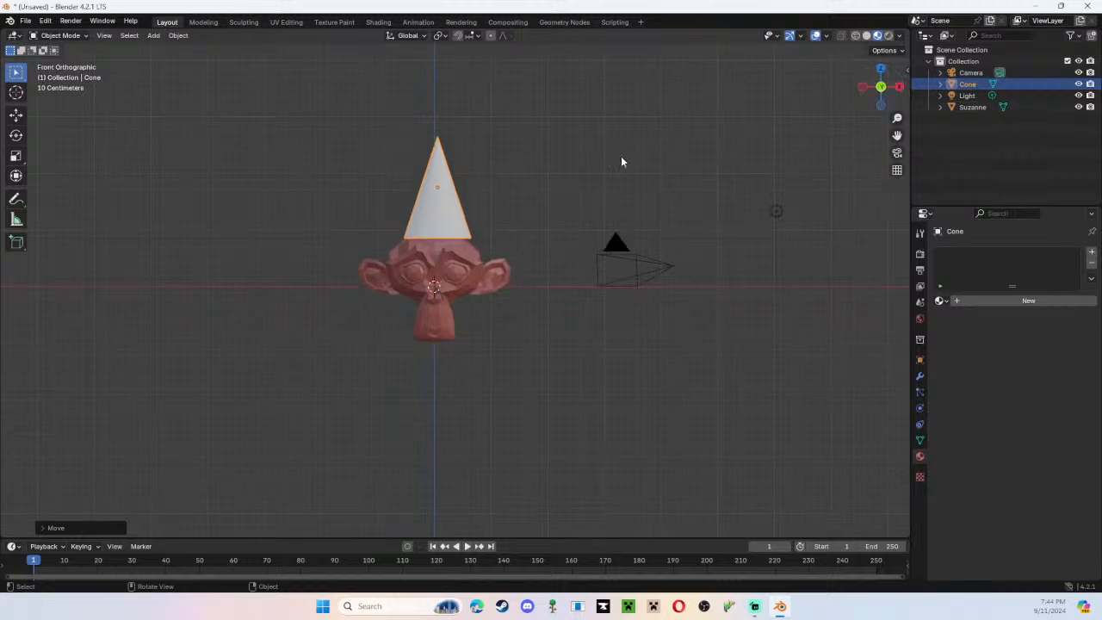
key(g)
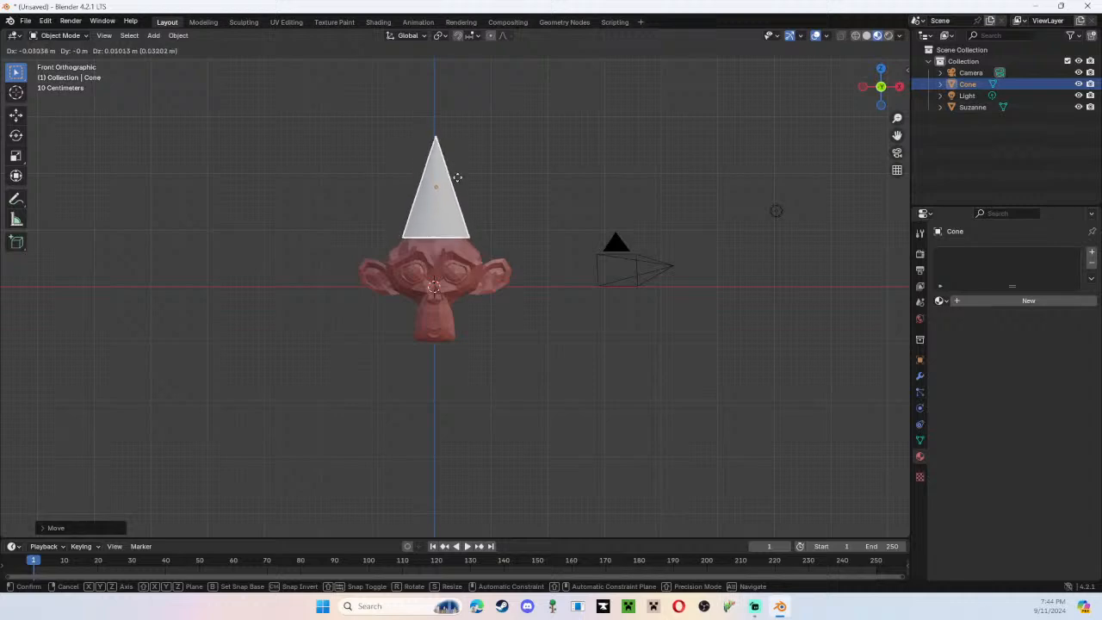
click(454, 173)
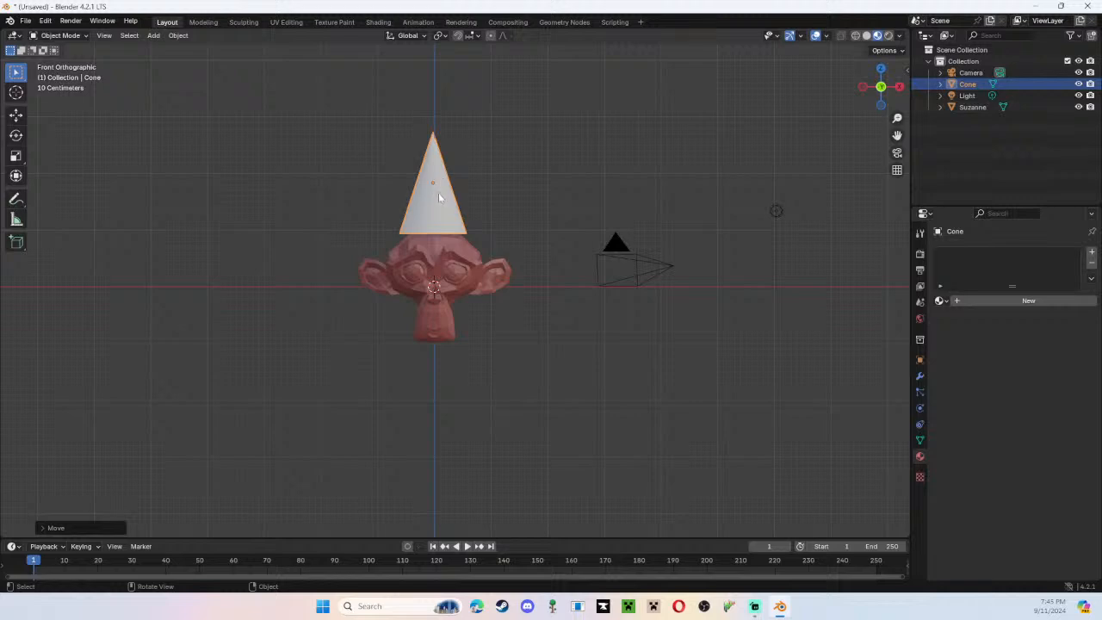
key(g)
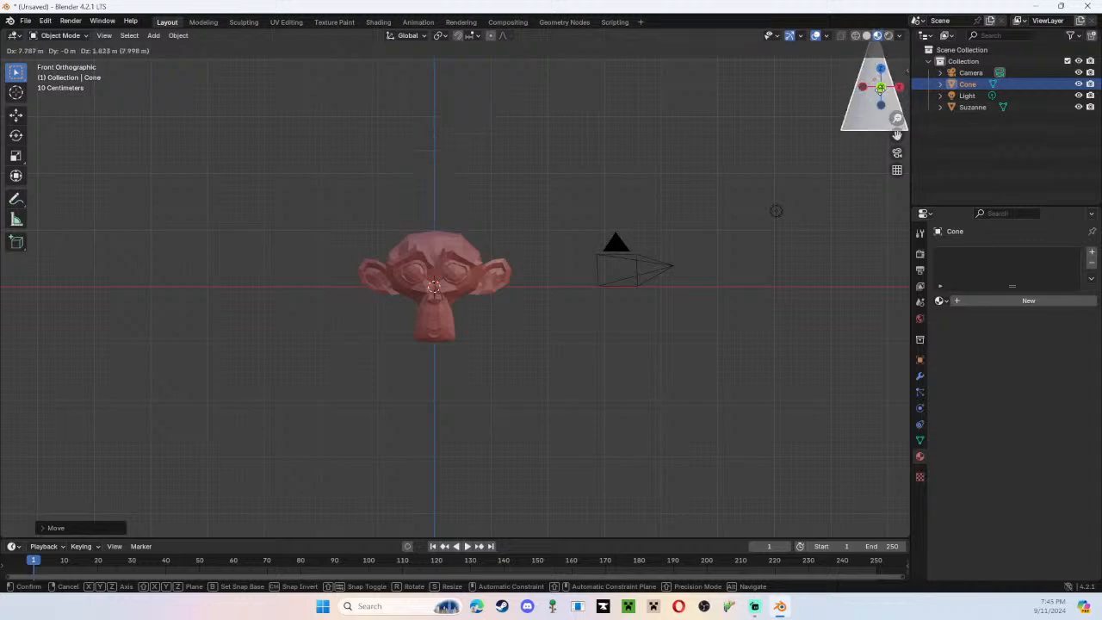
click(536, 138)
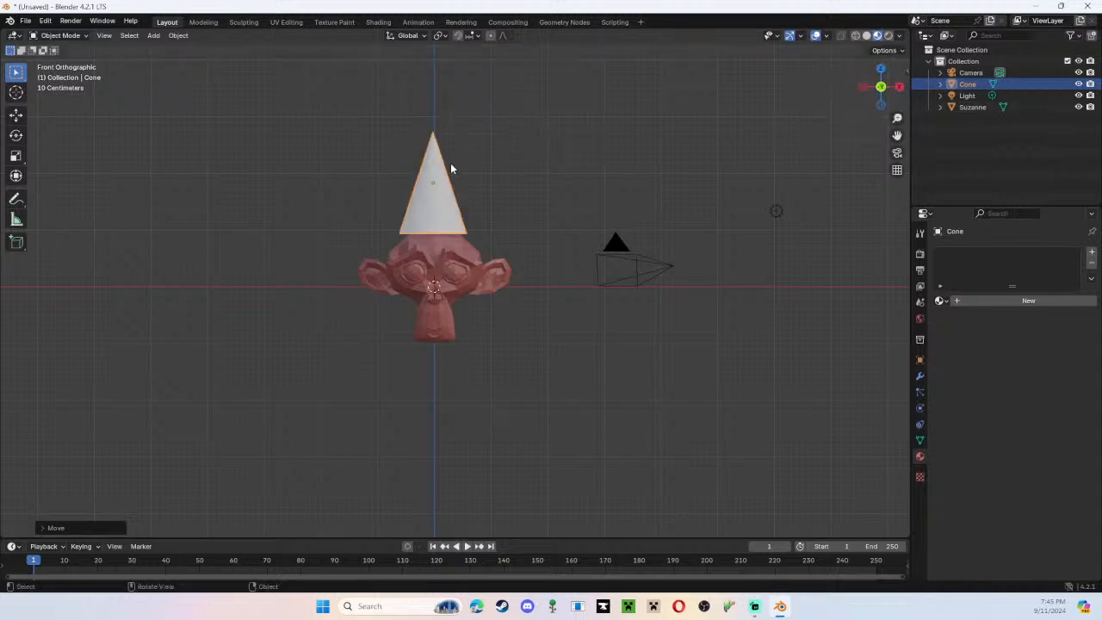
key(g)
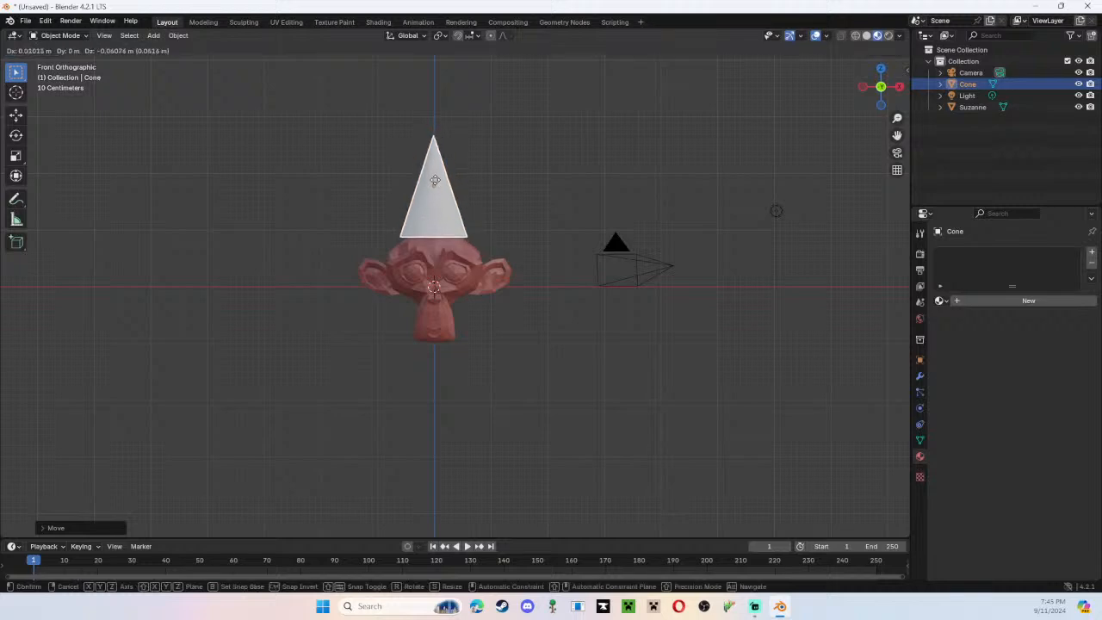
click(436, 181)
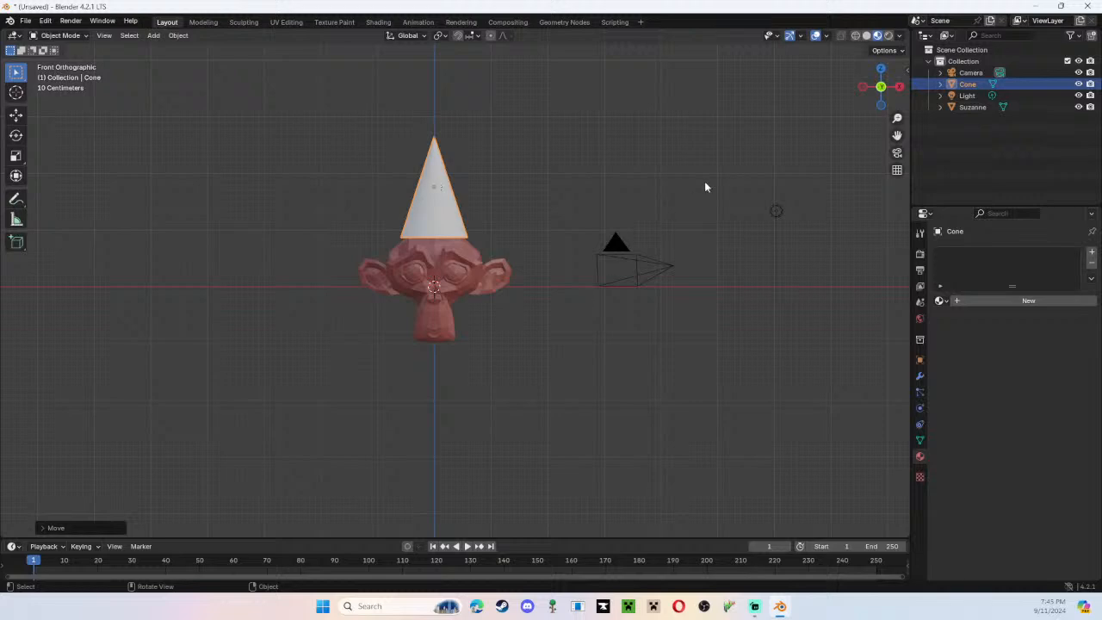
In the right orthographic view, shift the cone about 0.06 m along Y and about 0.02 m down on the head
click(899, 86)
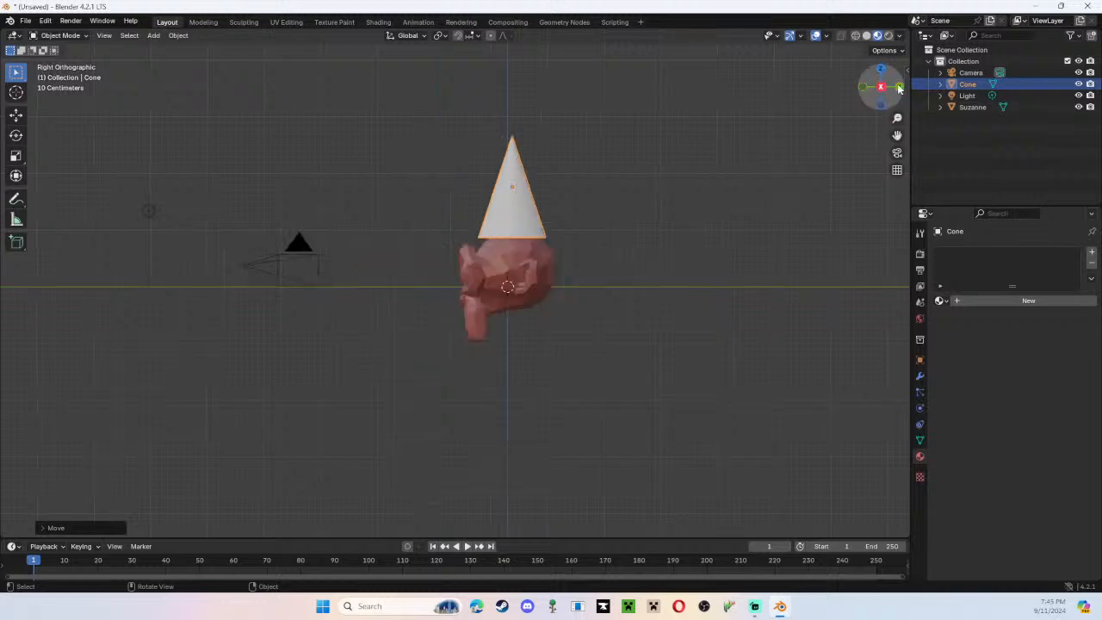
key(g)
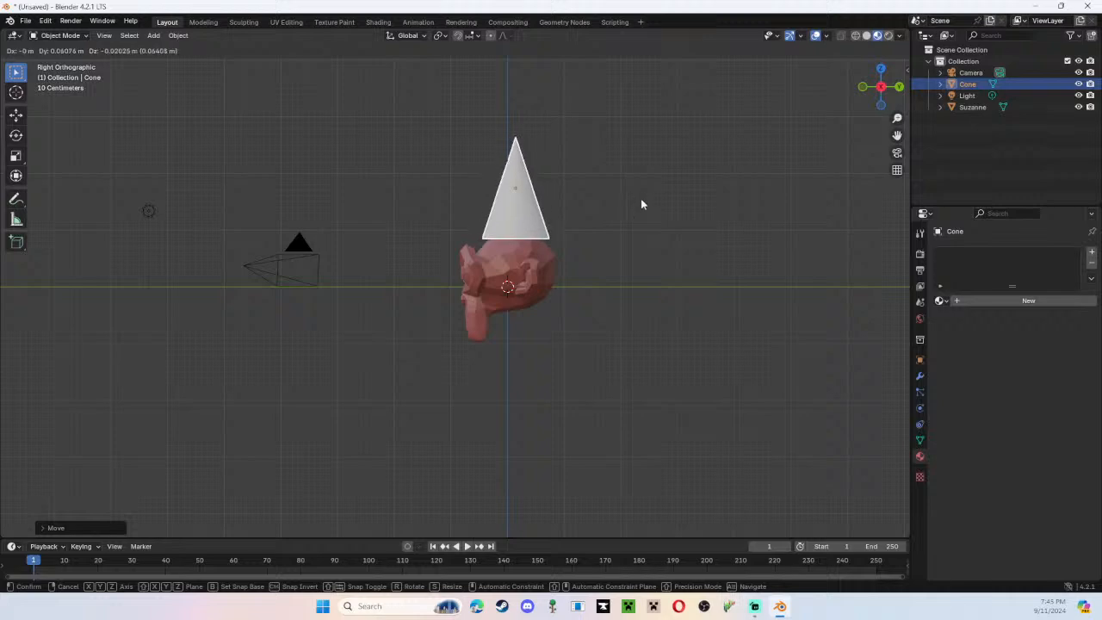
click(640, 198)
Look through the camera, select it, and reposition it so the monkey head and the whole cone hat fit in the frame
middle_drag(590, 222, 705, 246)
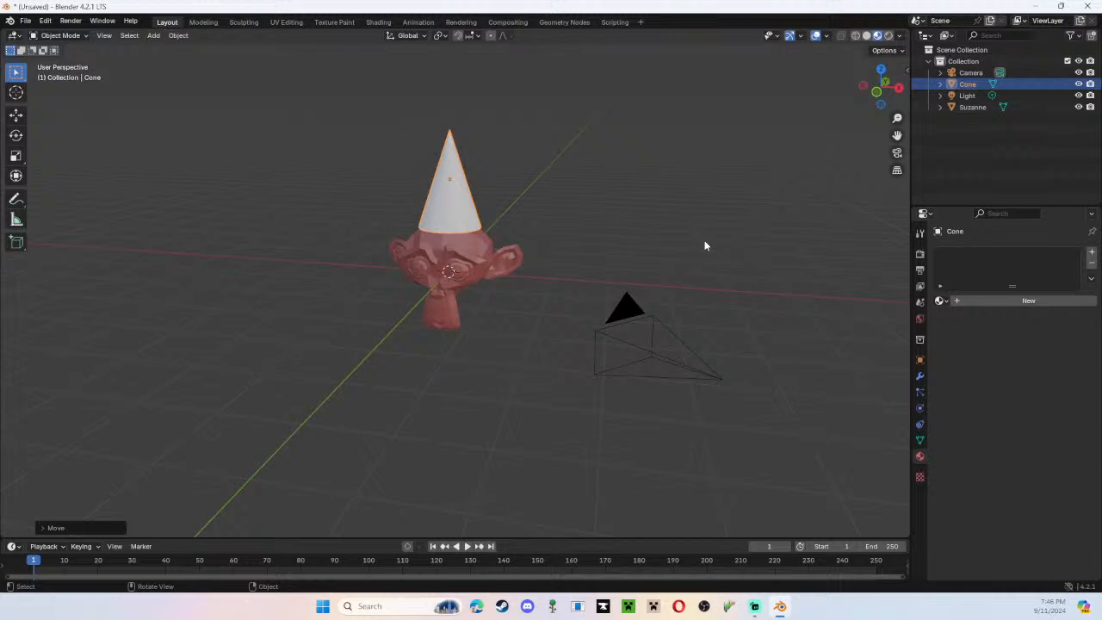
scroll(705, 245, down, 2)
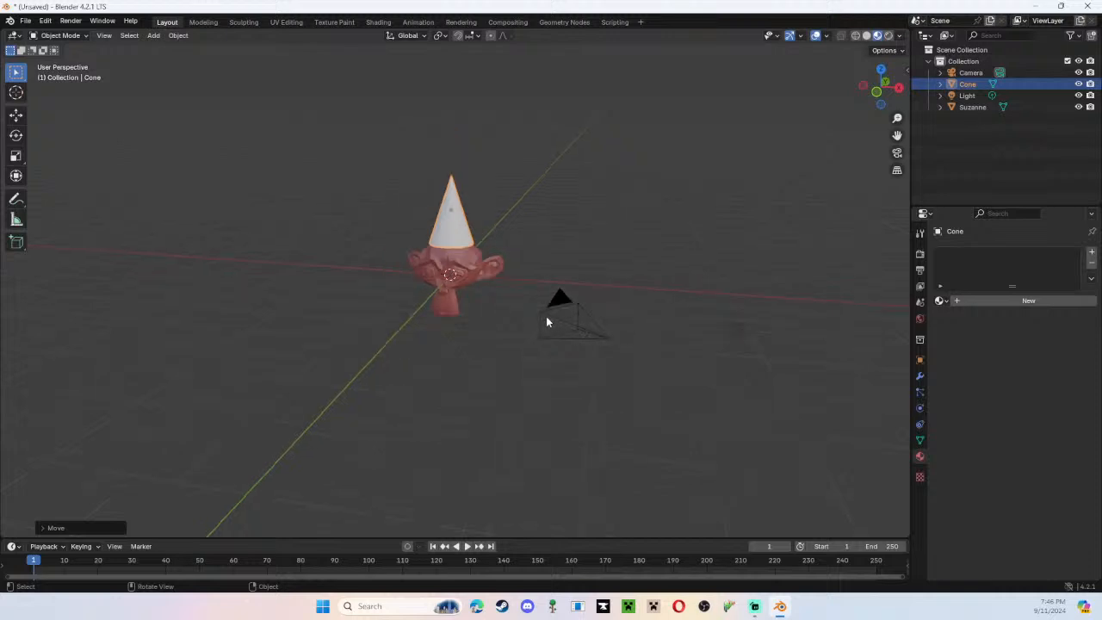
key(KP_0)
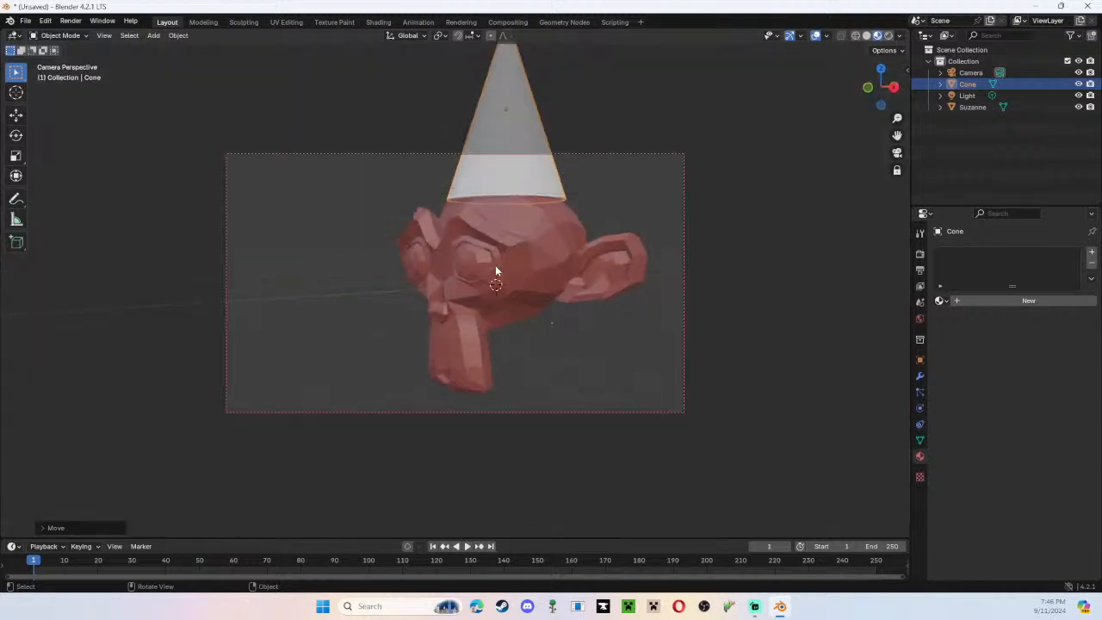
click(683, 303)
middle_drag(586, 317, 405, 284)
scroll(440, 290, up, 4)
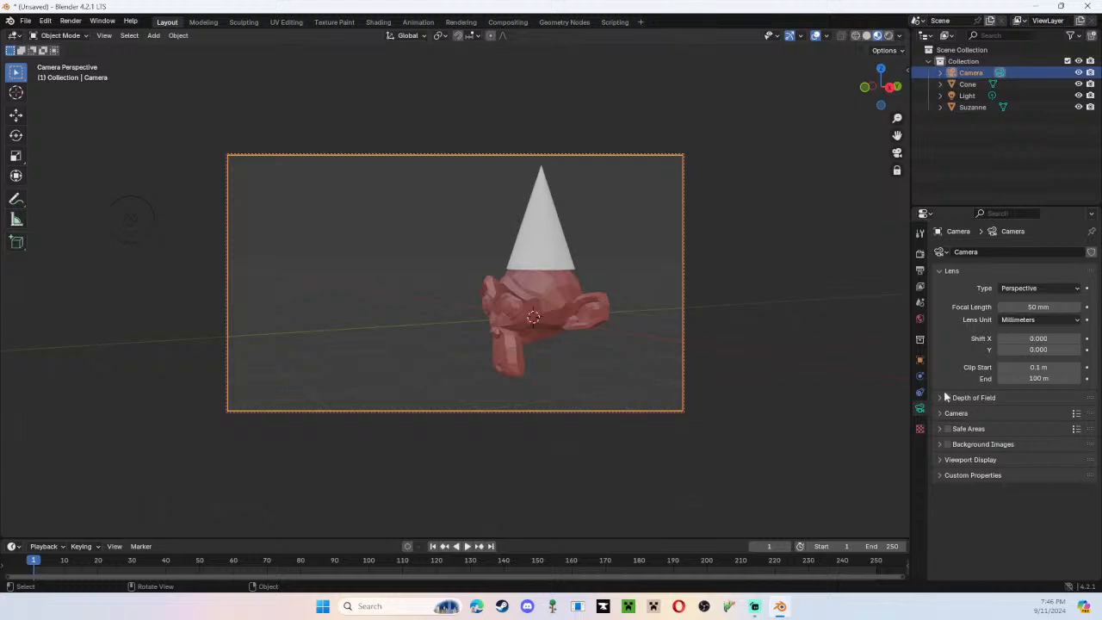
Give the cone a new material and set its base color to a light orange-red
click(969, 85)
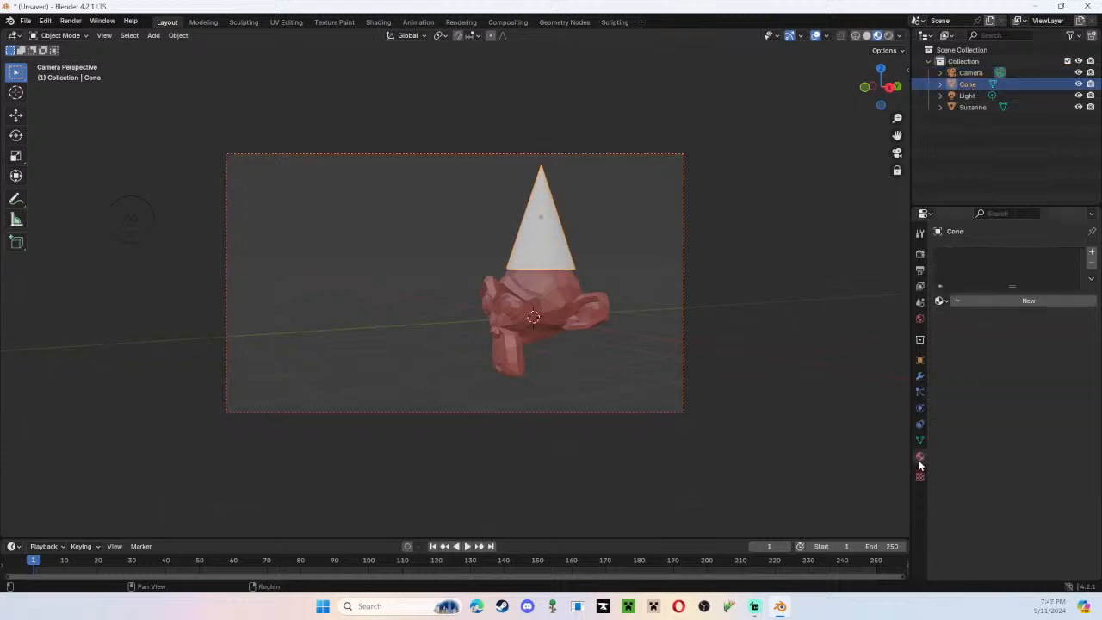
click(995, 302)
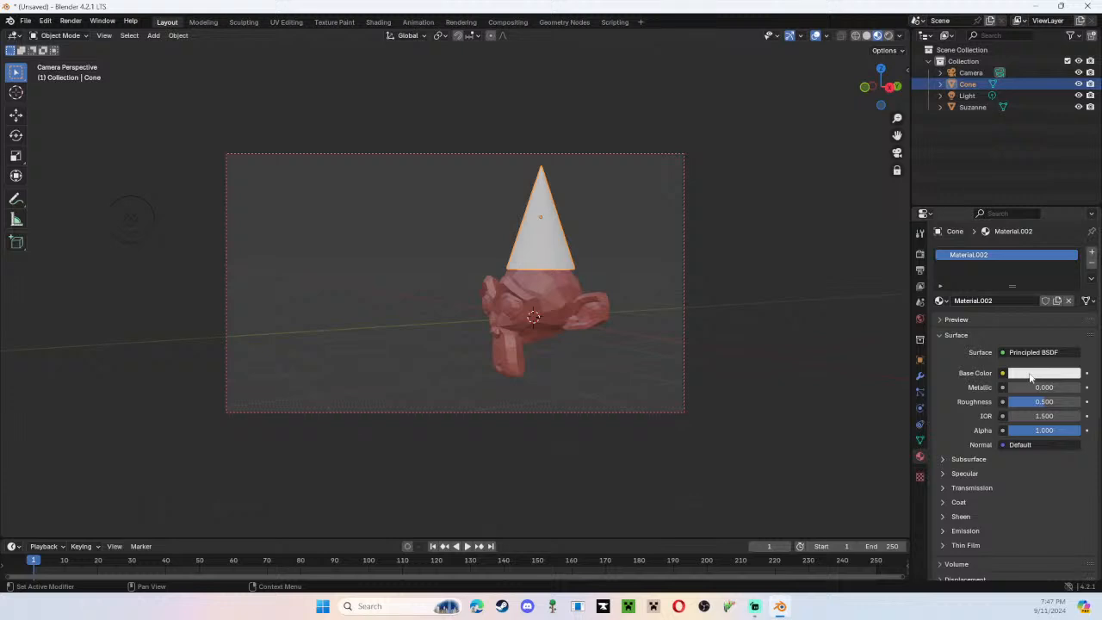
click(1058, 375)
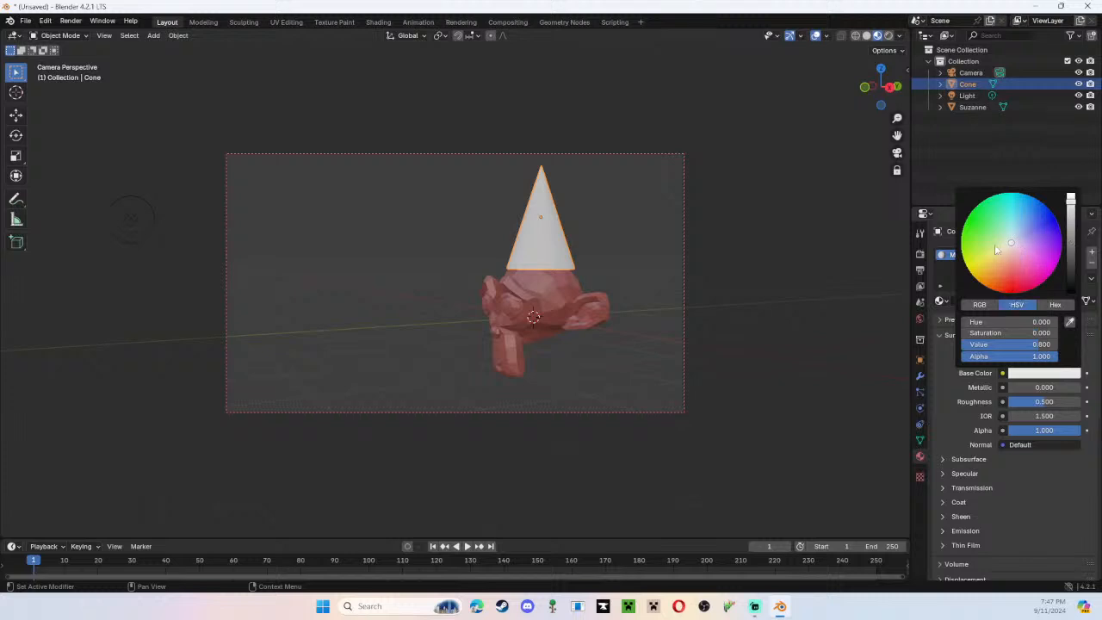
drag(1013, 241, 1007, 266)
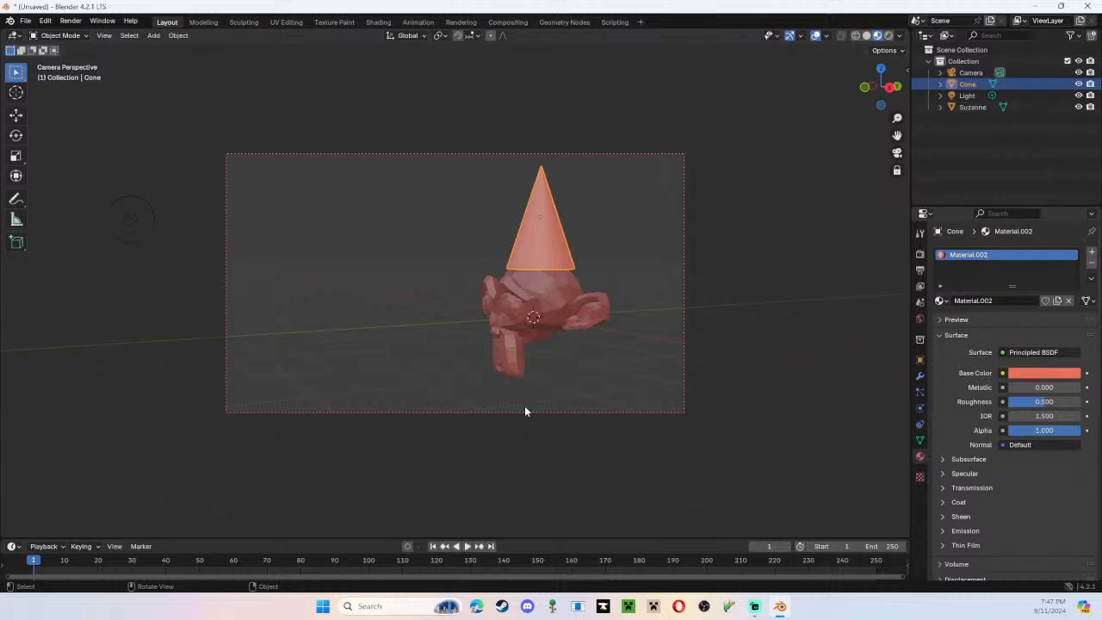
Undo the last two changes, select the camera and move it in front view until it is centered on the monkey's face
key(ctrl+z)
key(ctrl+z)
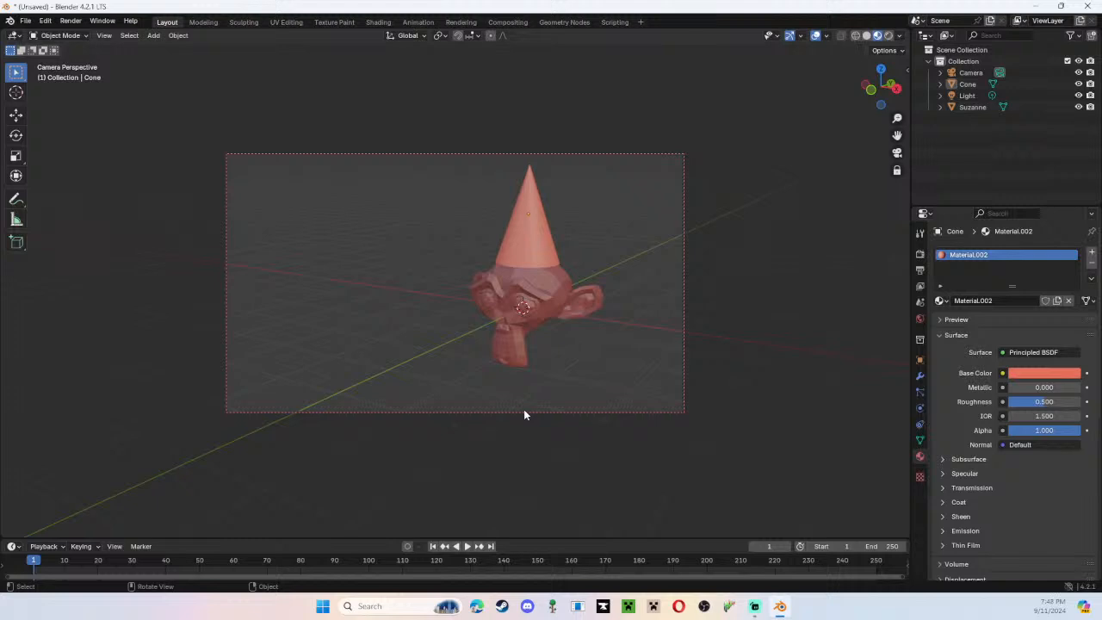
click(525, 410)
middle_drag(504, 345, 552, 327)
click(882, 87)
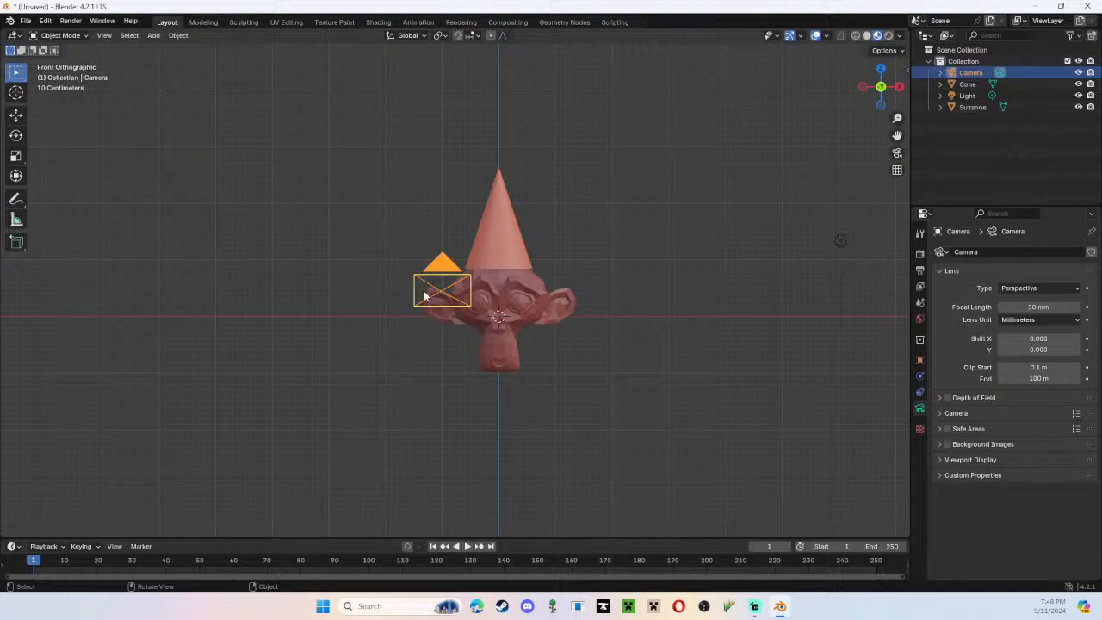
drag(434, 290, 492, 313)
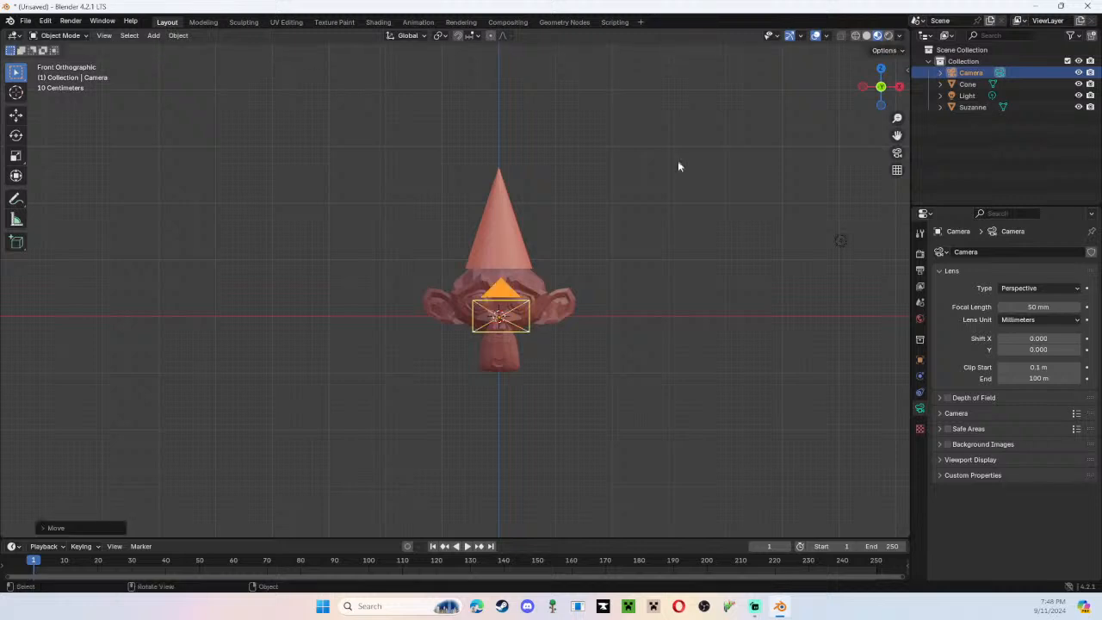
Check the camera from the side, then adjust it in camera view so the monkey head and cone hat are centered in the frame
click(899, 86)
scroll(537, 326, down, 3)
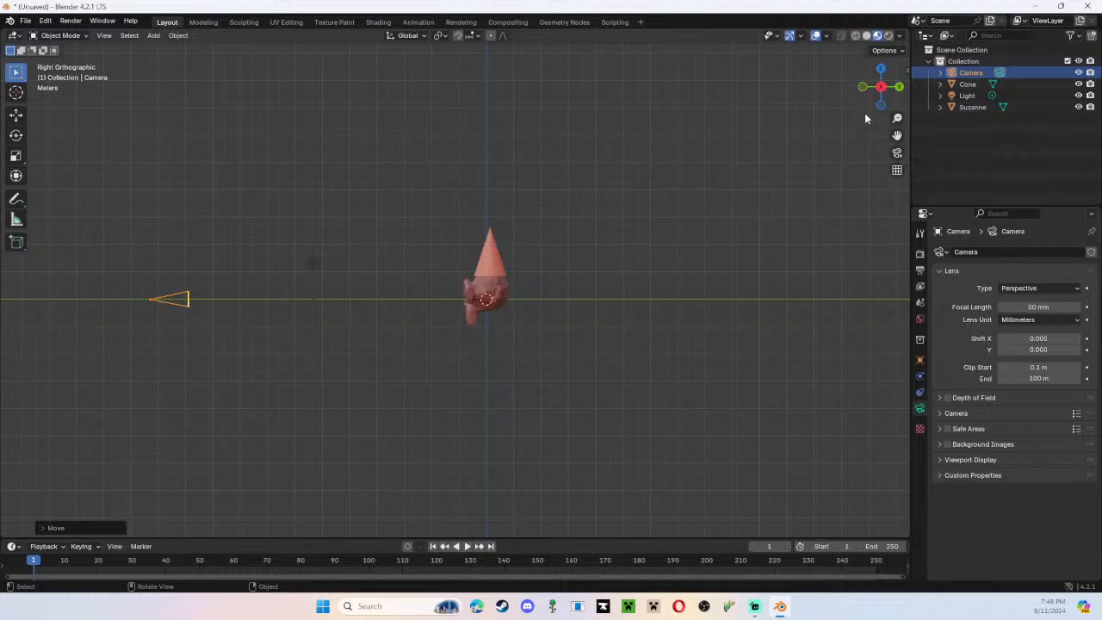
drag(875, 88, 541, 140)
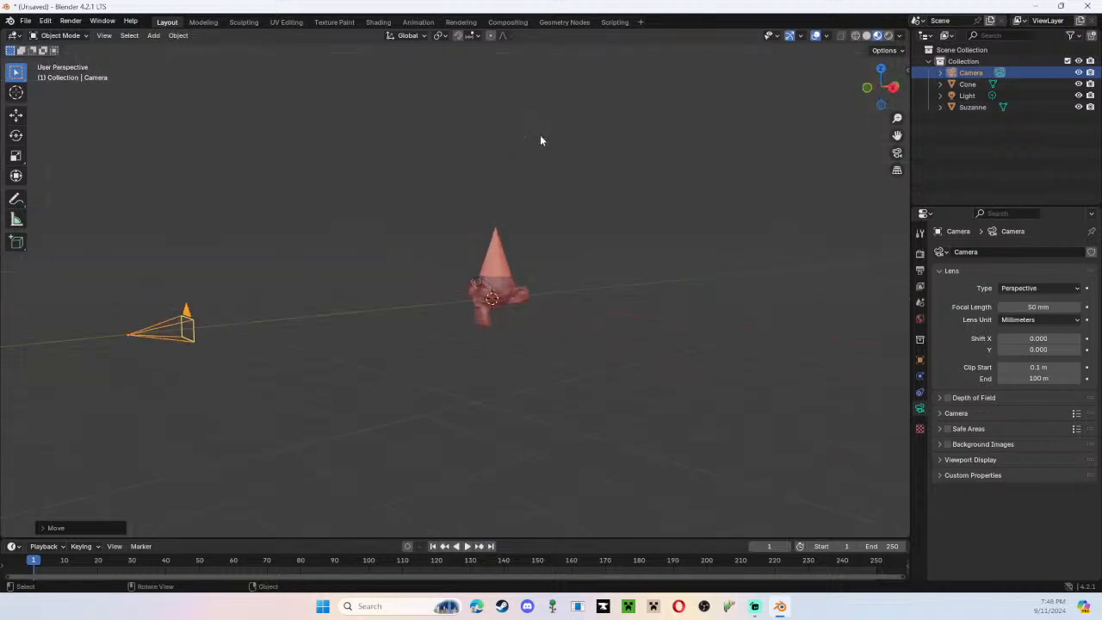
key(KP_0)
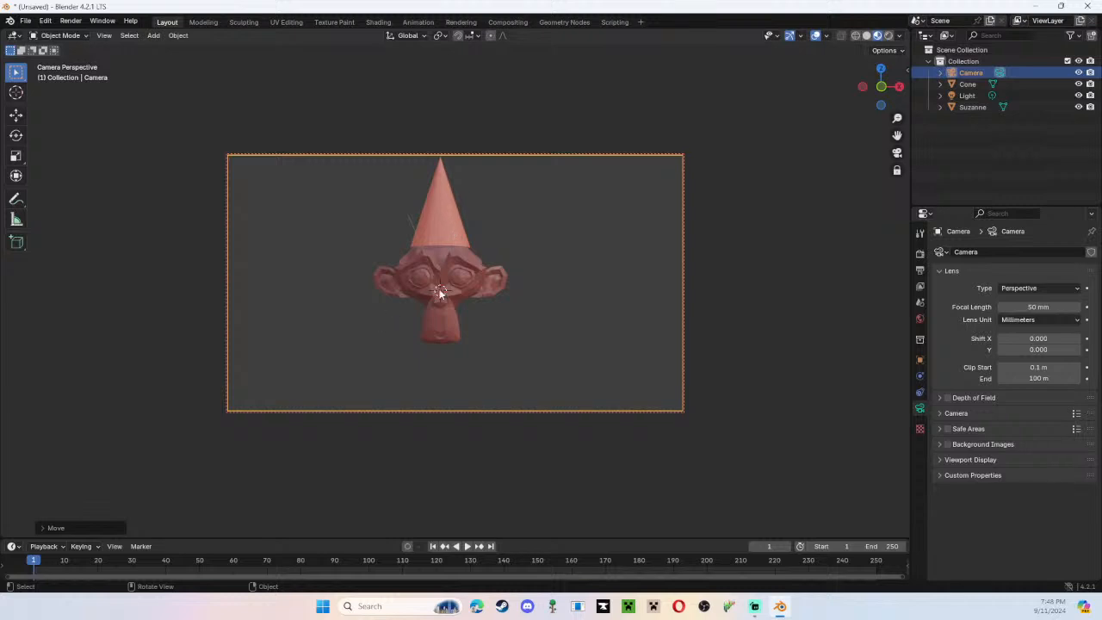
key(g)
key(y)
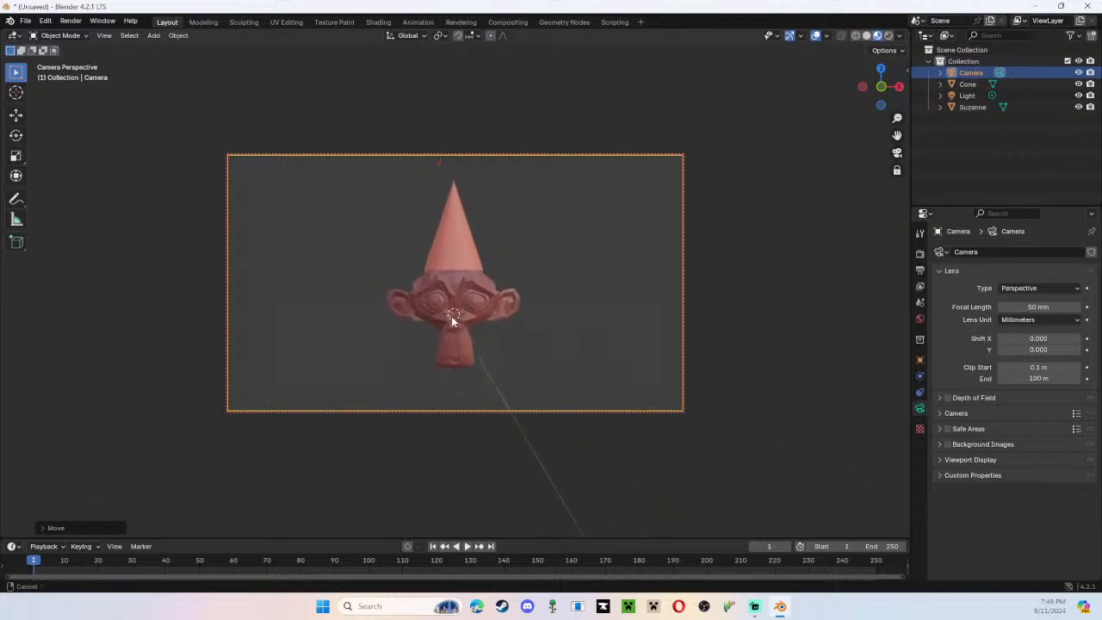
click(453, 312)
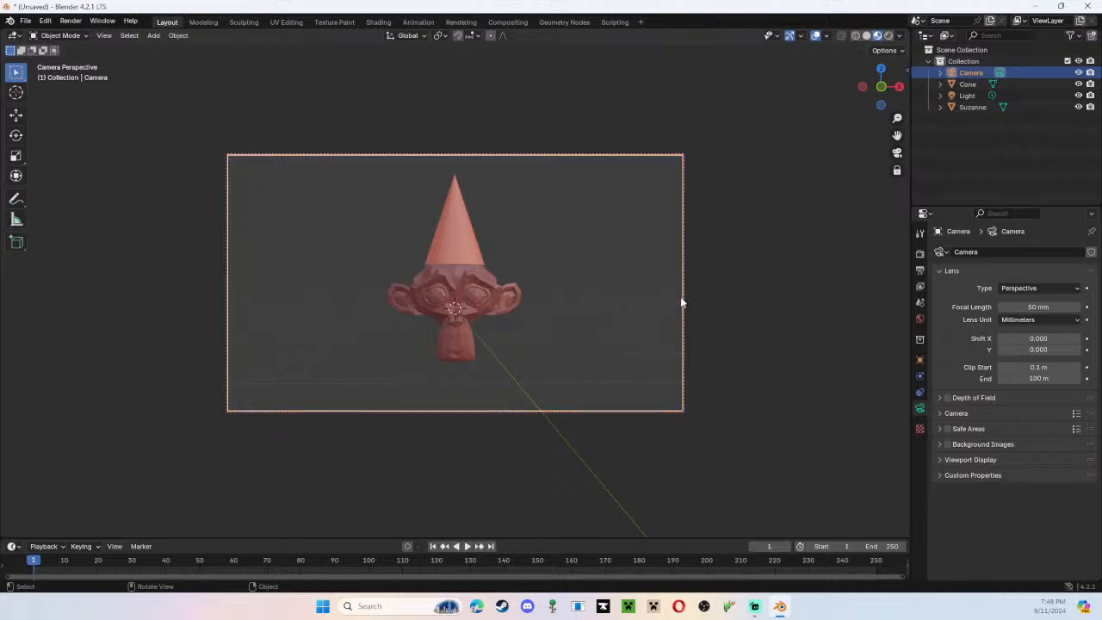
Render a still image of the monkey head with its cone hat from the camera, and close the render result
middle_drag(683, 300, 630, 339)
scroll(630, 339, down, 1)
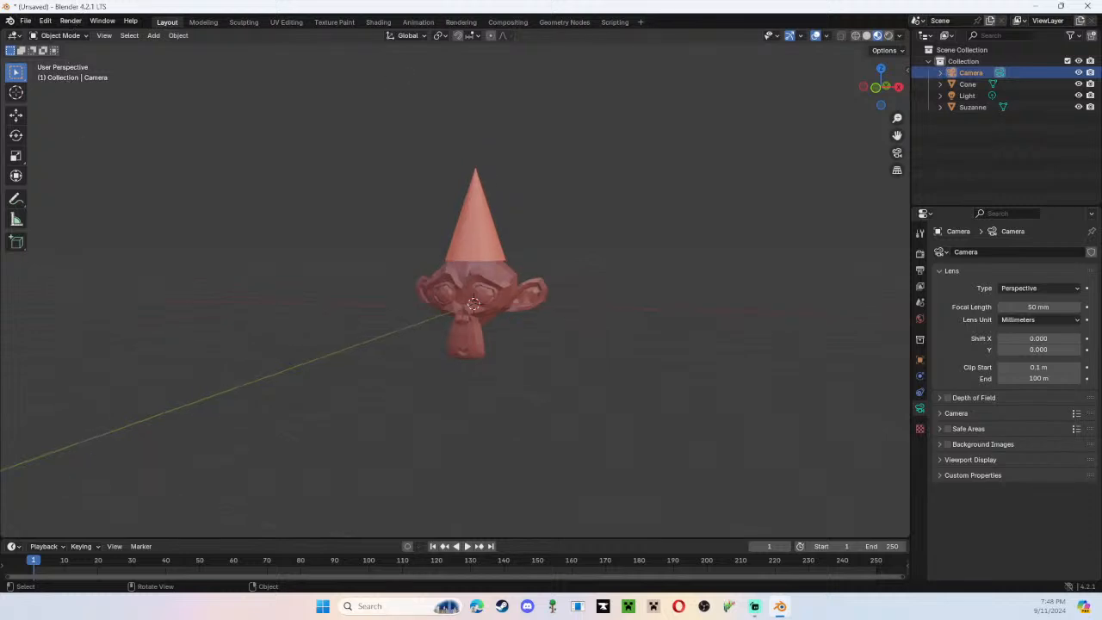
click(71, 21)
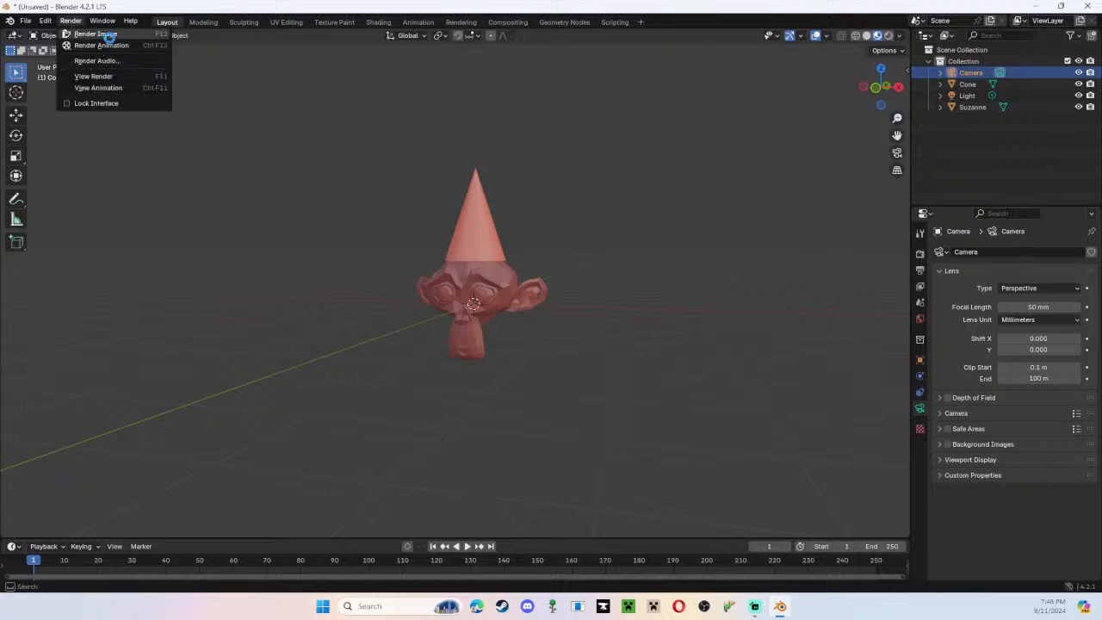
click(97, 35)
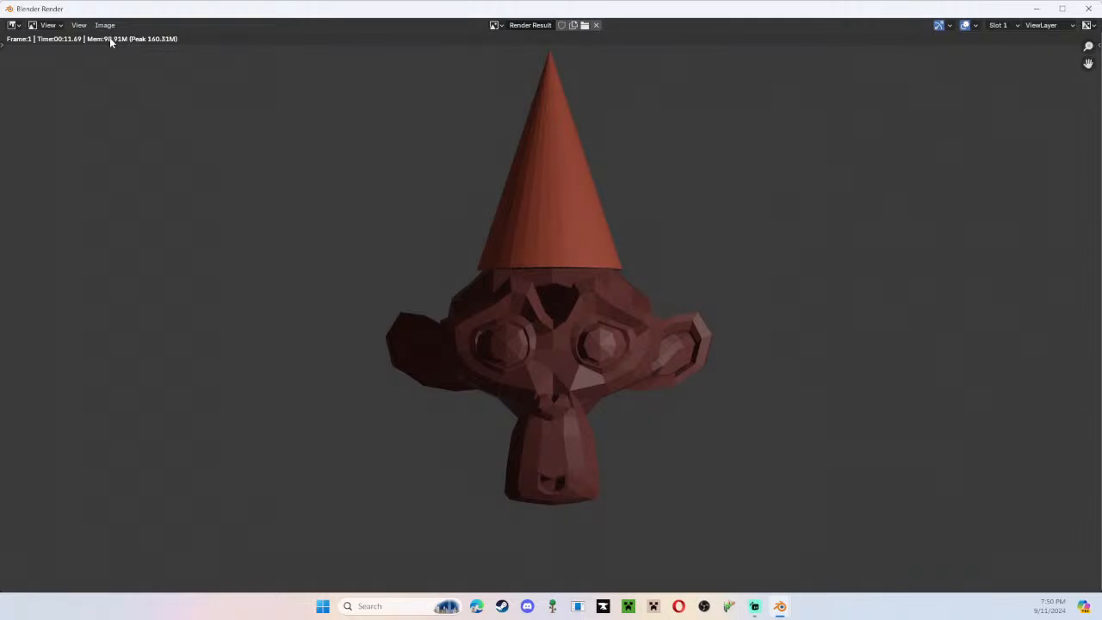
click(1088, 8)
In right side view, rotate the cone hat about 9° so it tilts toward the back of the monkey's head
middle_drag(559, 283, 721, 86)
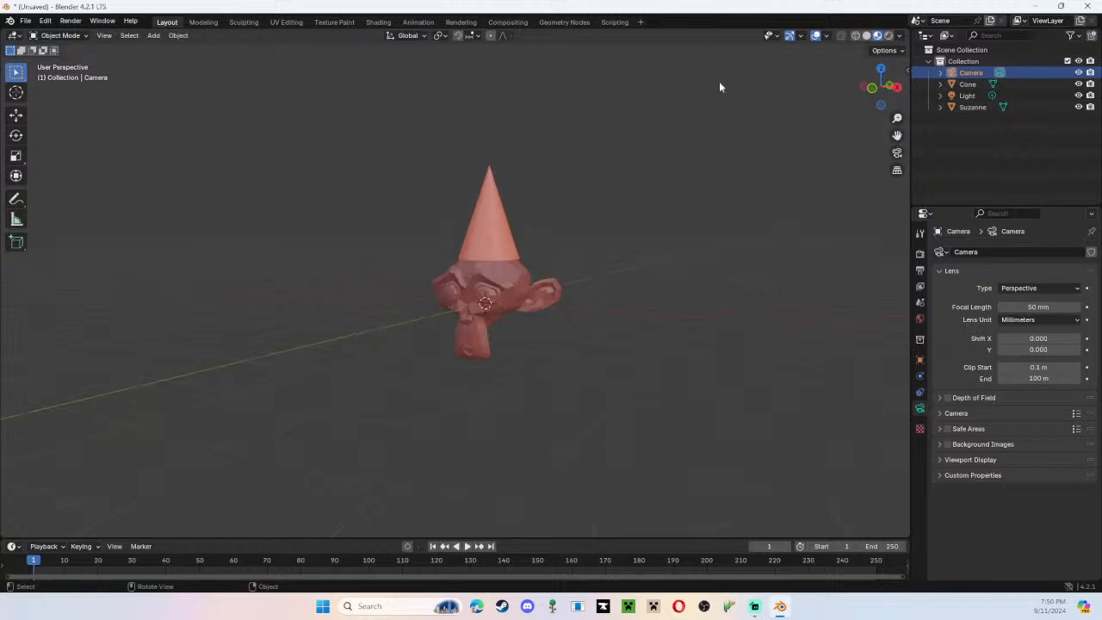
click(891, 88)
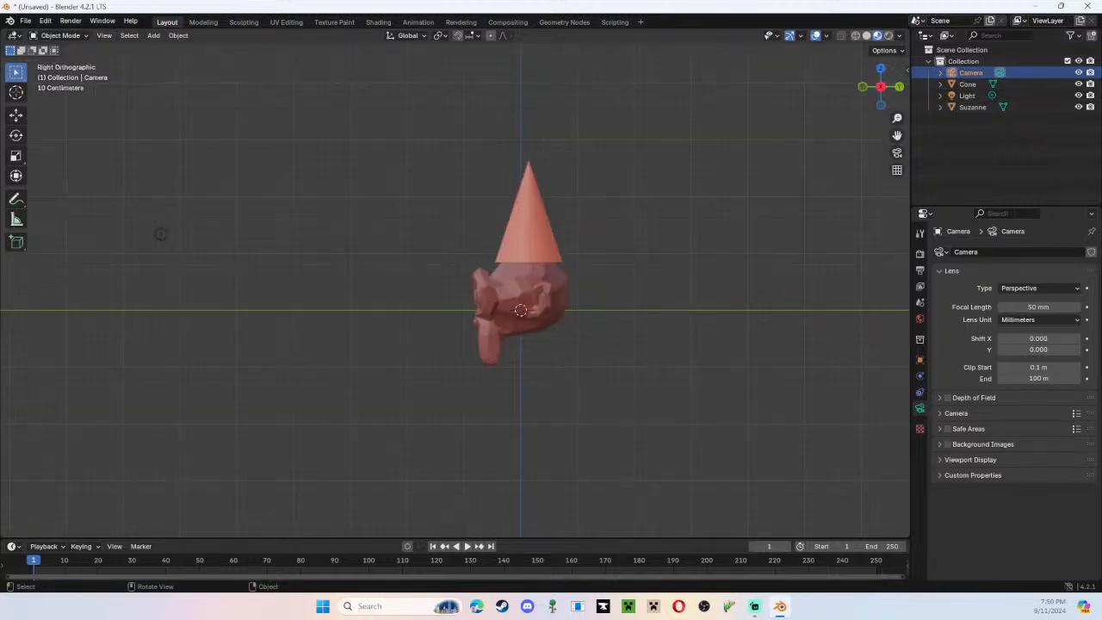
click(522, 222)
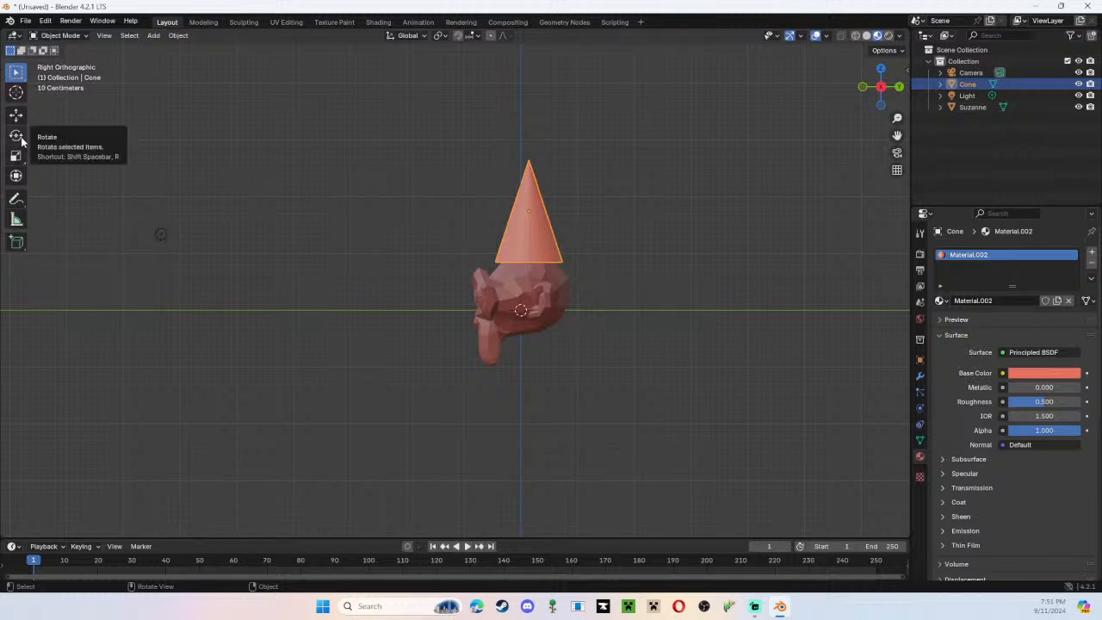
key(r)
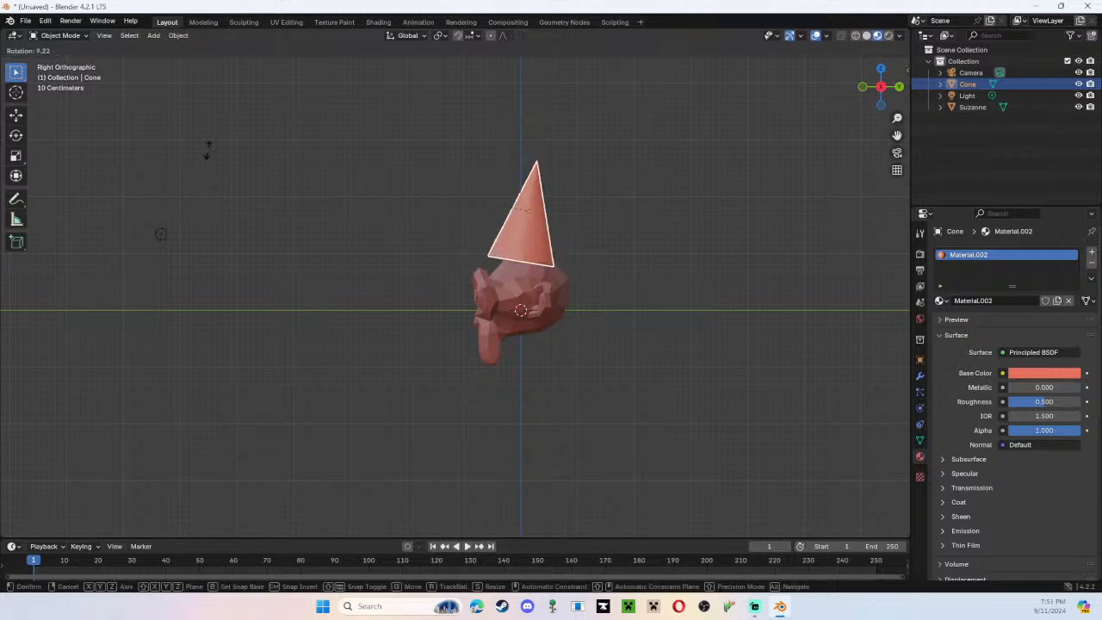
click(208, 152)
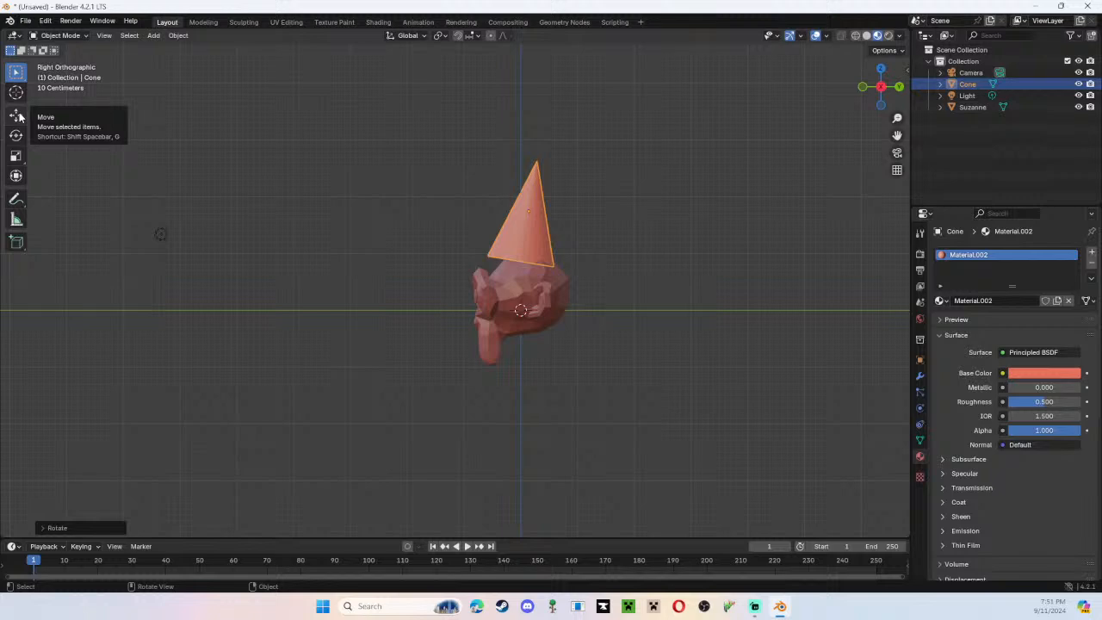
Move the tilted cone about 0.2 m back and slightly down in side view so it sits on the monkey's head
key(g)
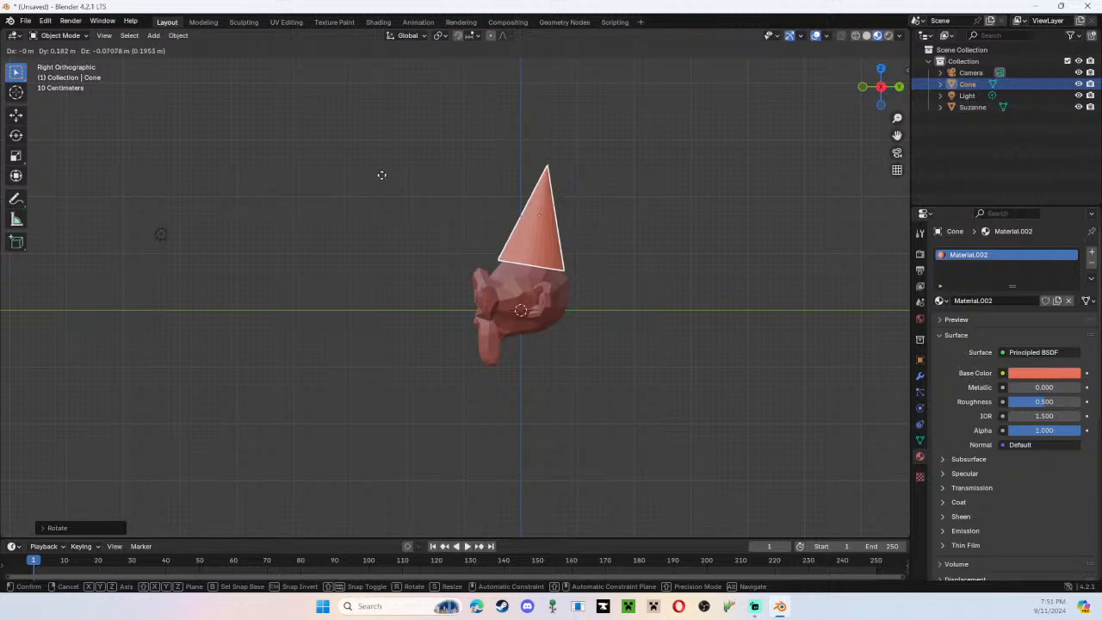
click(383, 180)
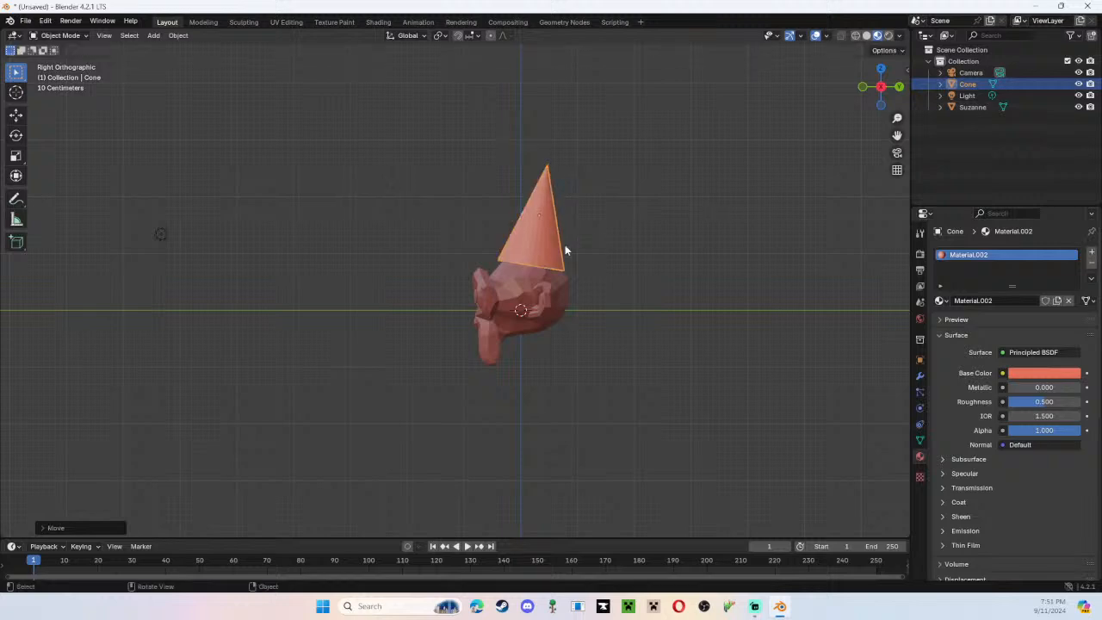
middle_drag(565, 249, 27, 255)
middle_drag(422, 341, 887, 97)
click(883, 88)
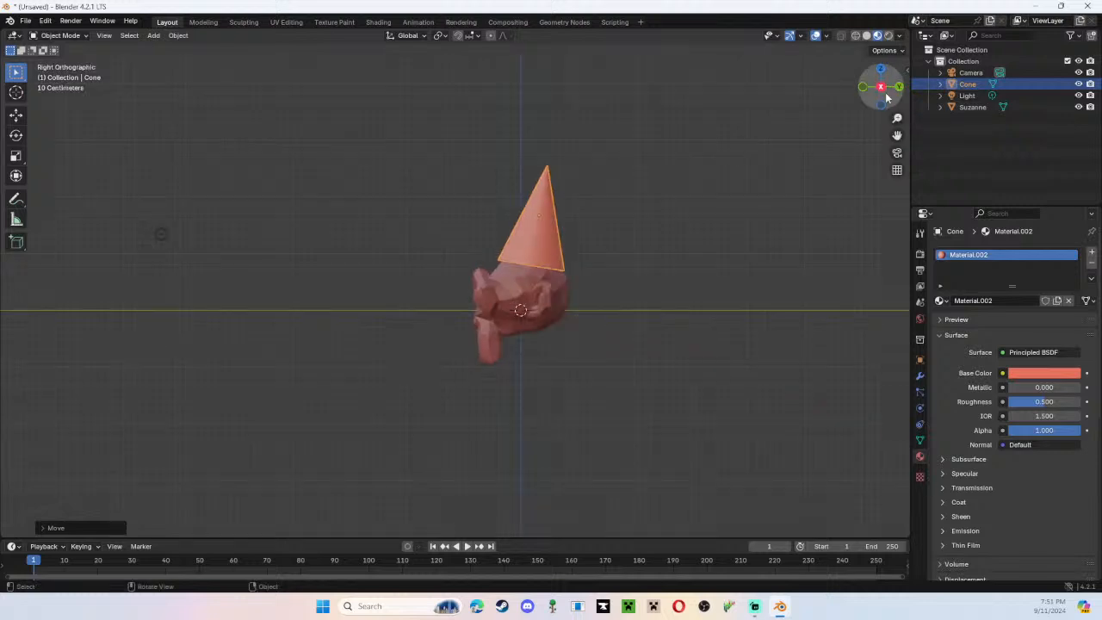
key(g)
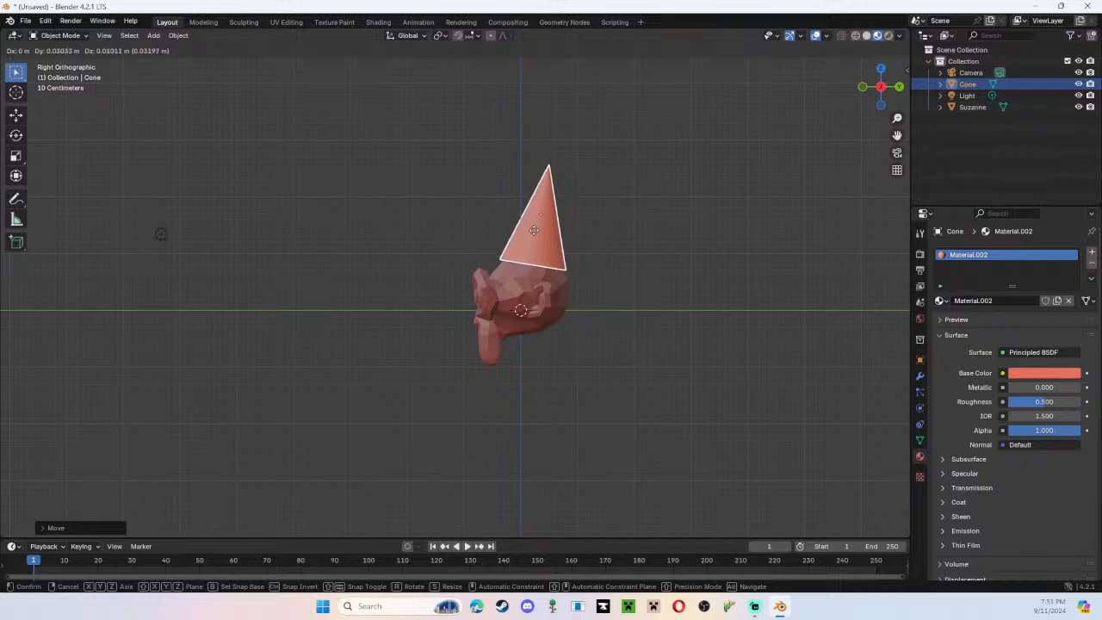
click(534, 230)
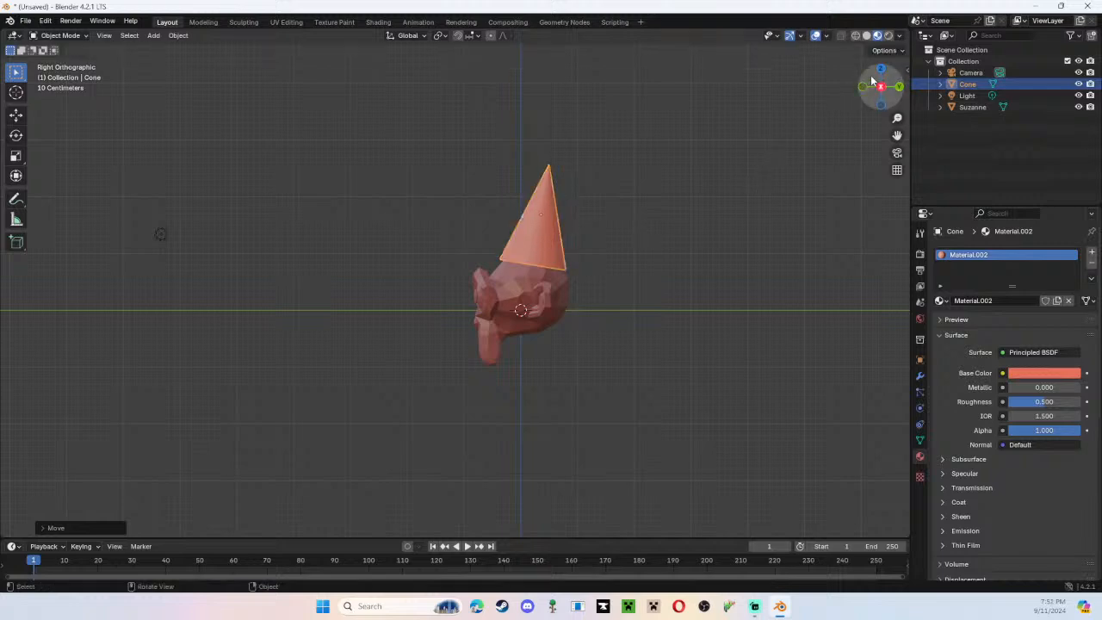
Look through the camera and orbit it to a three-quarter view of the monkey head and hat, leaving the cone deselected
mouse_move(871, 86)
mouse_down()
mouse_move(831, 76)
mouse_move(871, 100)
mouse_up()
middle_drag(574, 313, 592, 313)
scroll(592, 314, down, 1)
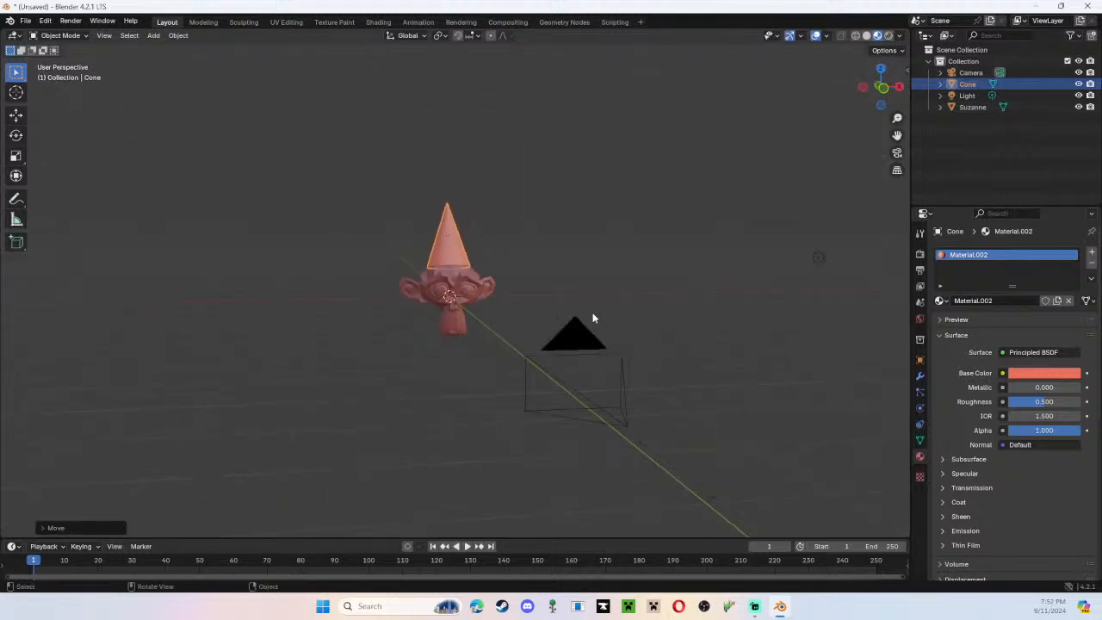
click(69, 21)
key(KP_0)
middle_drag(564, 334, 504, 337)
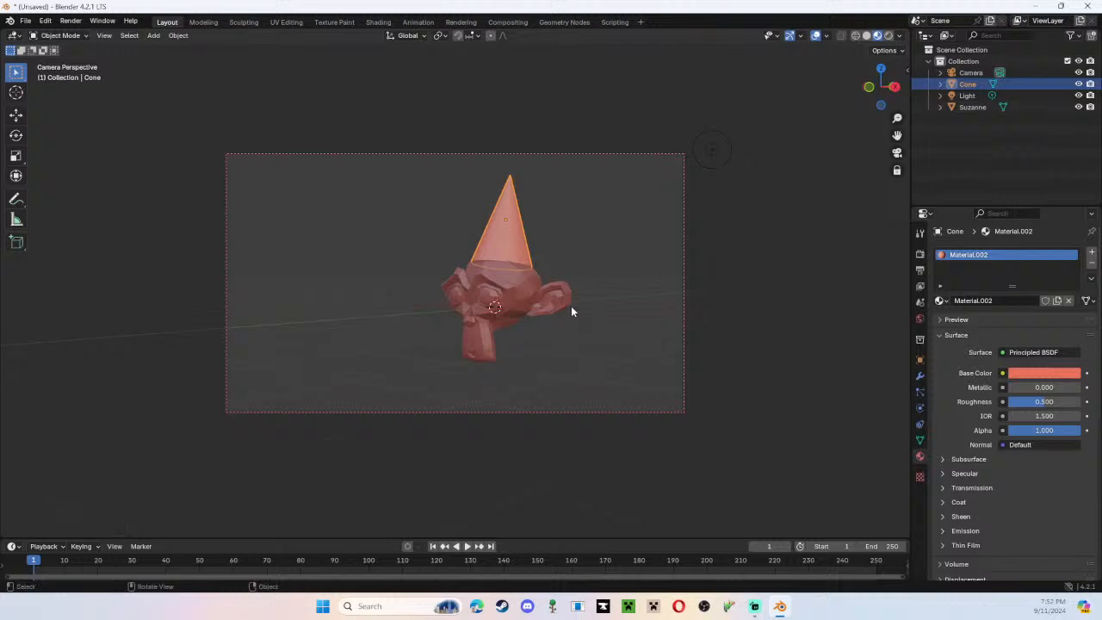
click(585, 284)
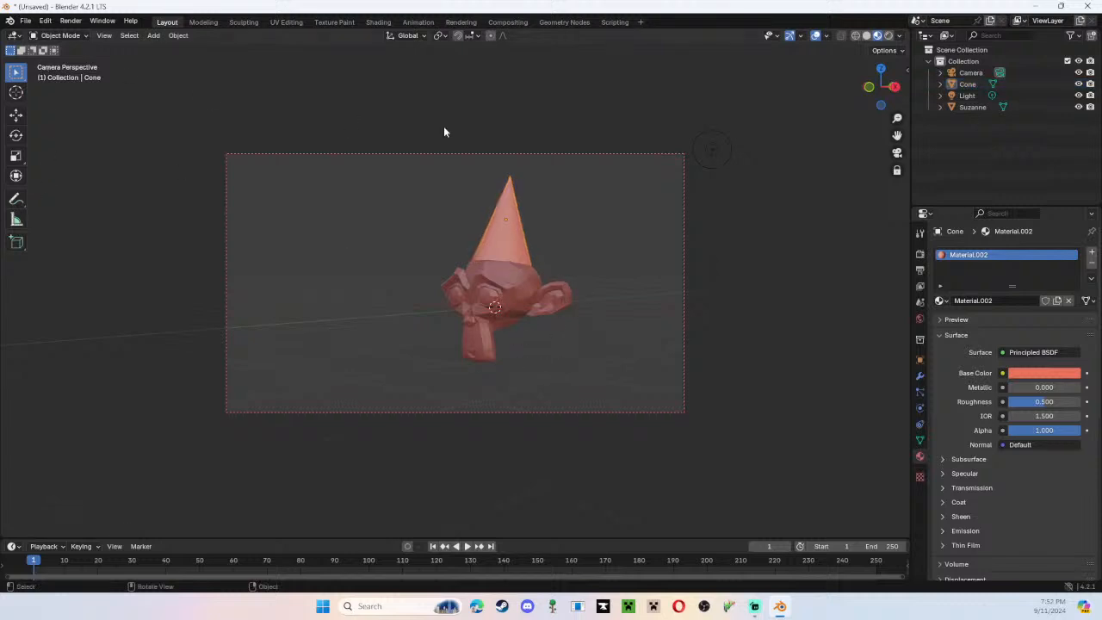
Render a still image of the three-quarter camera view with the tilted hat, and close the render result
middle_drag(443, 125, 272, 83)
click(71, 21)
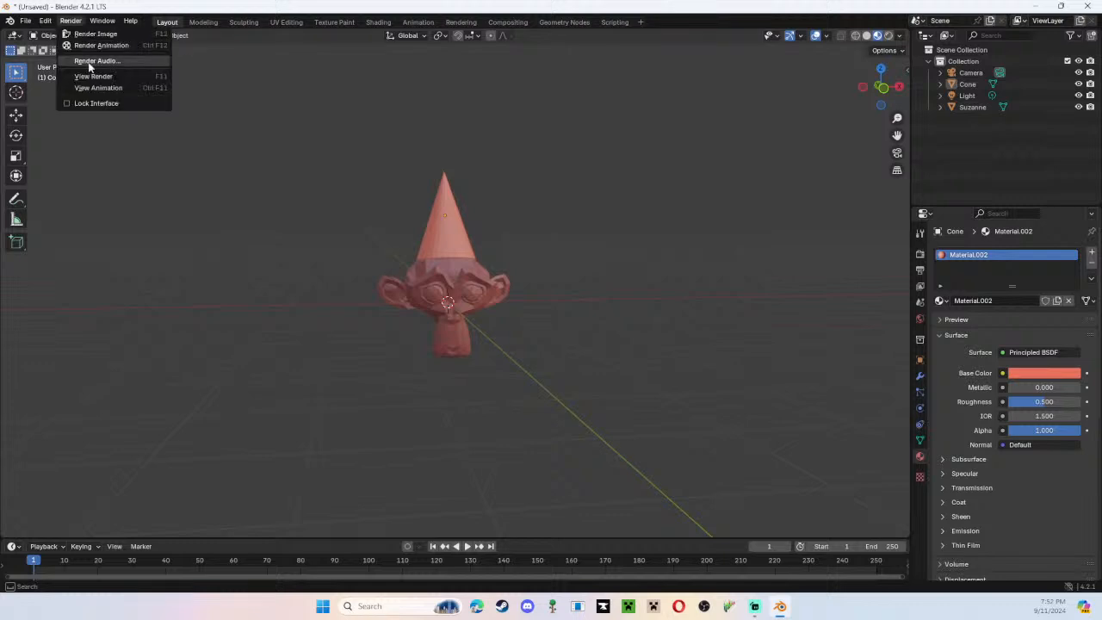
click(93, 35)
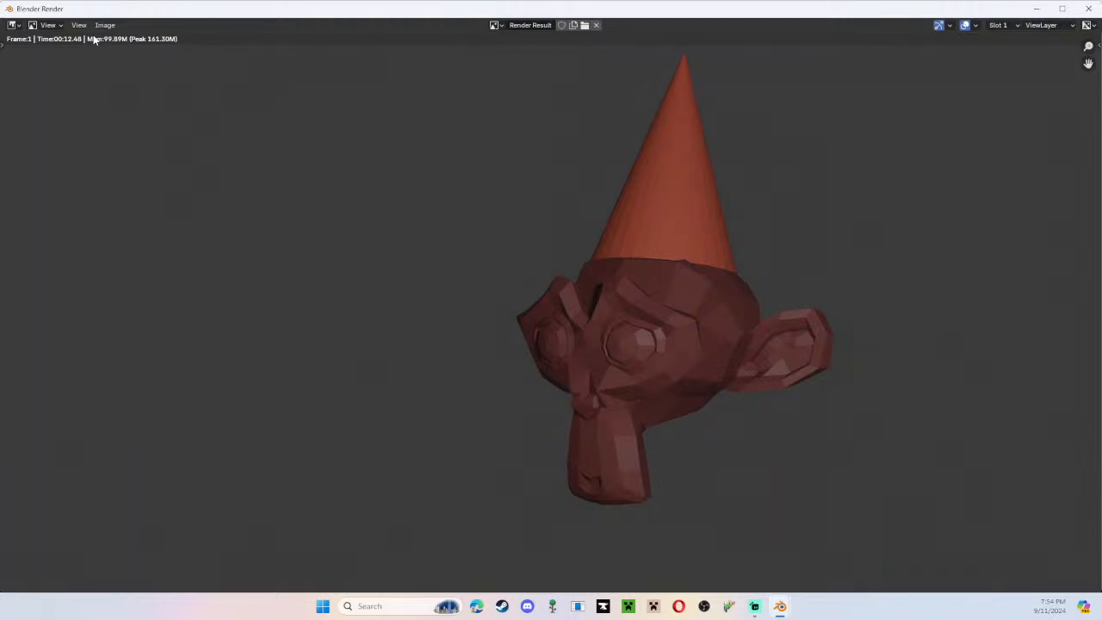
click(1088, 9)
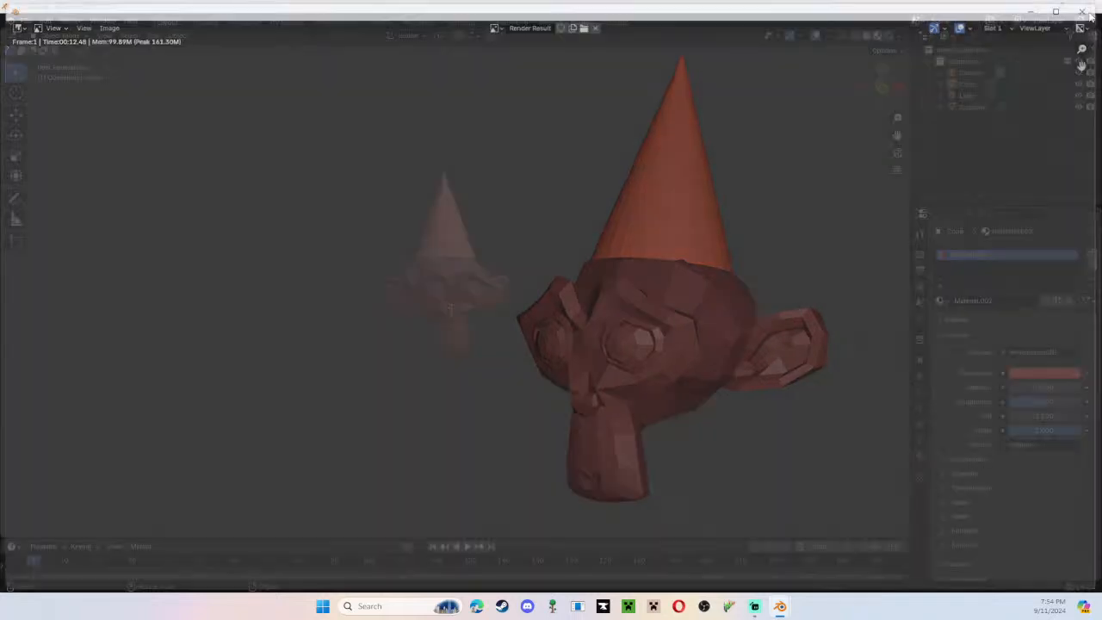
Start a new General file and orbit around its default cube
click(25, 21)
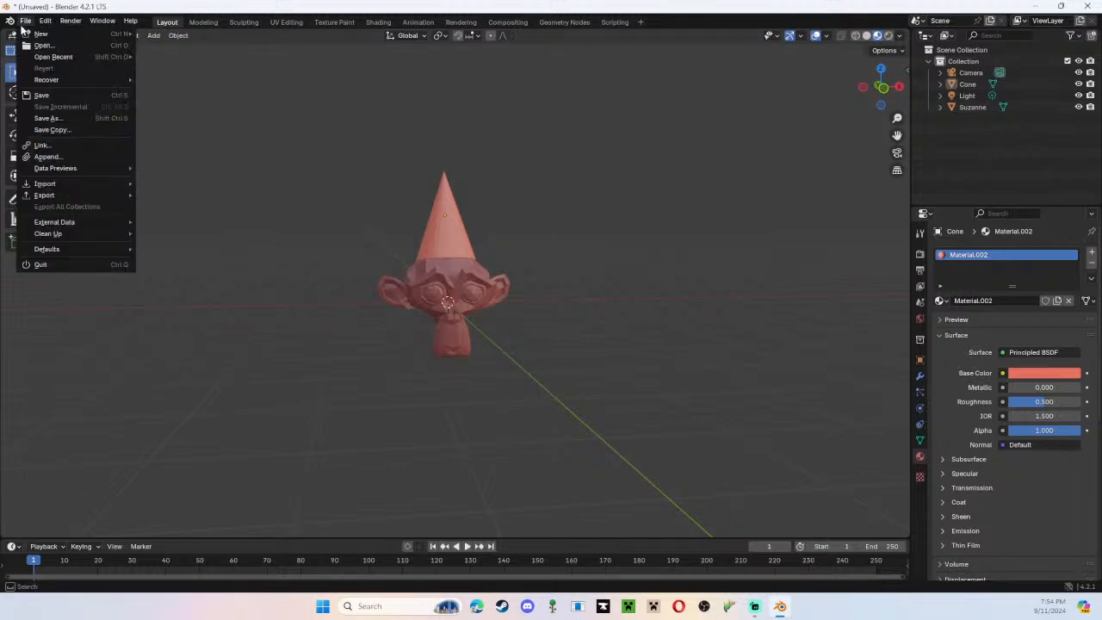
mouse_move(40, 33)
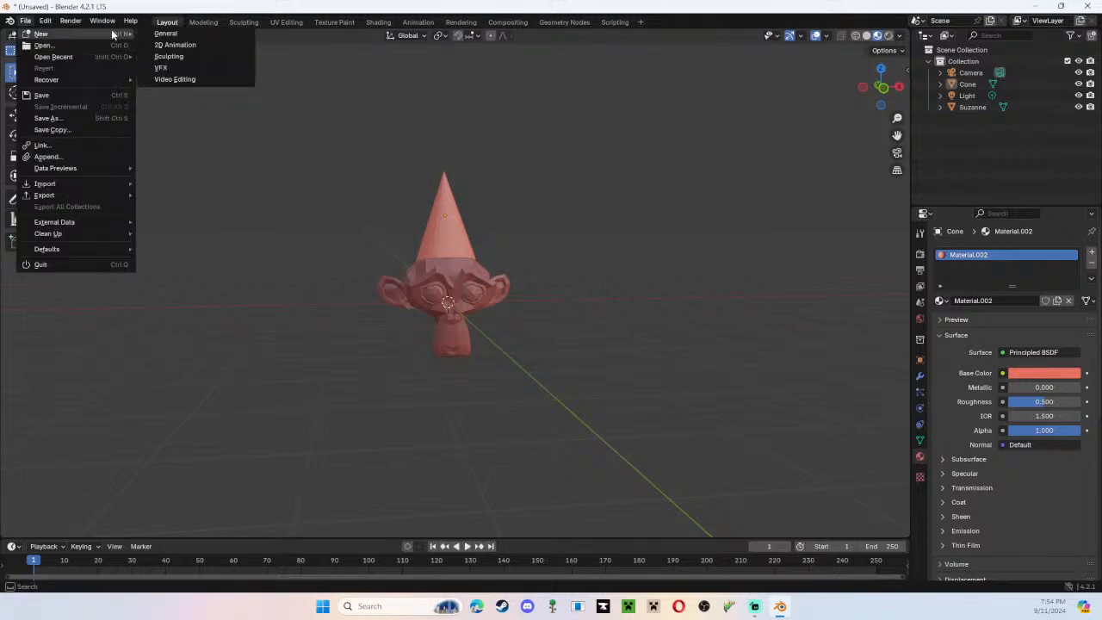
click(171, 28)
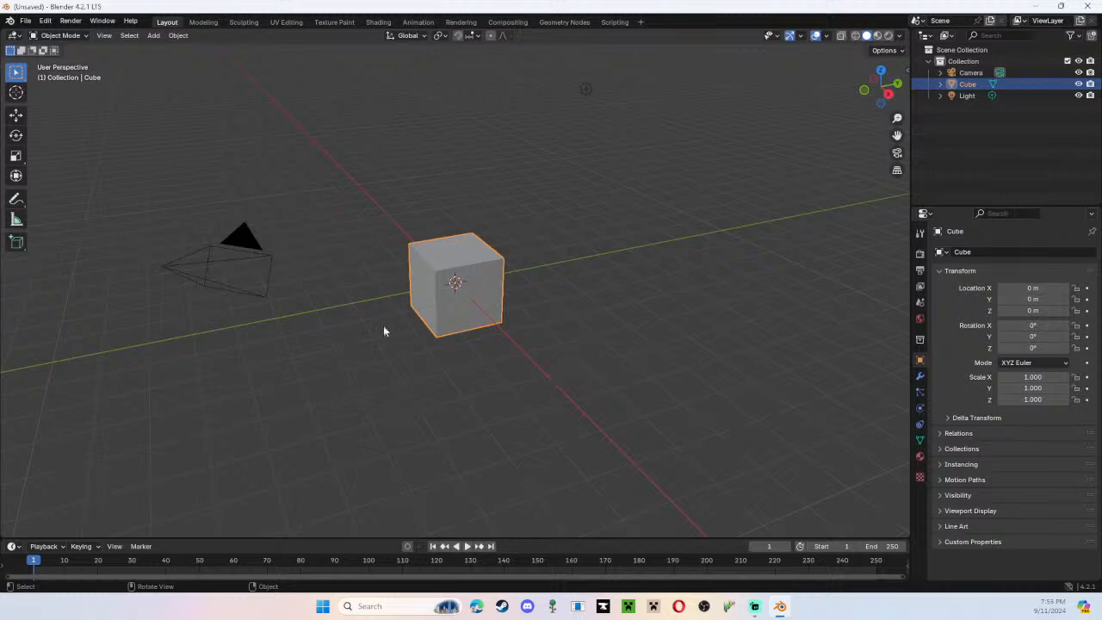
middle_drag(435, 299, 494, 293)
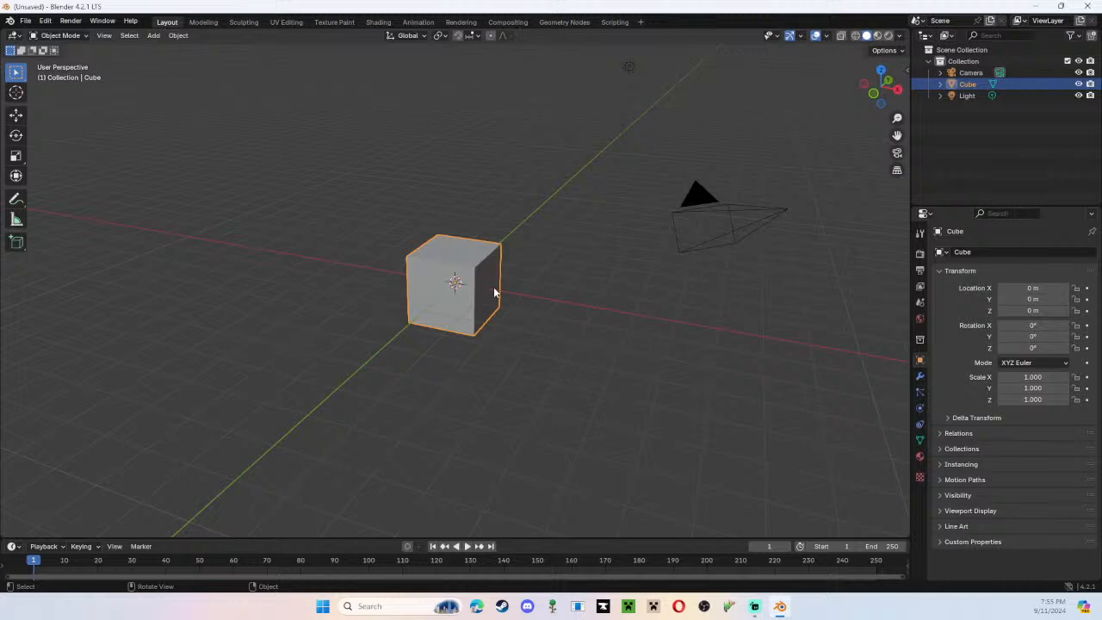